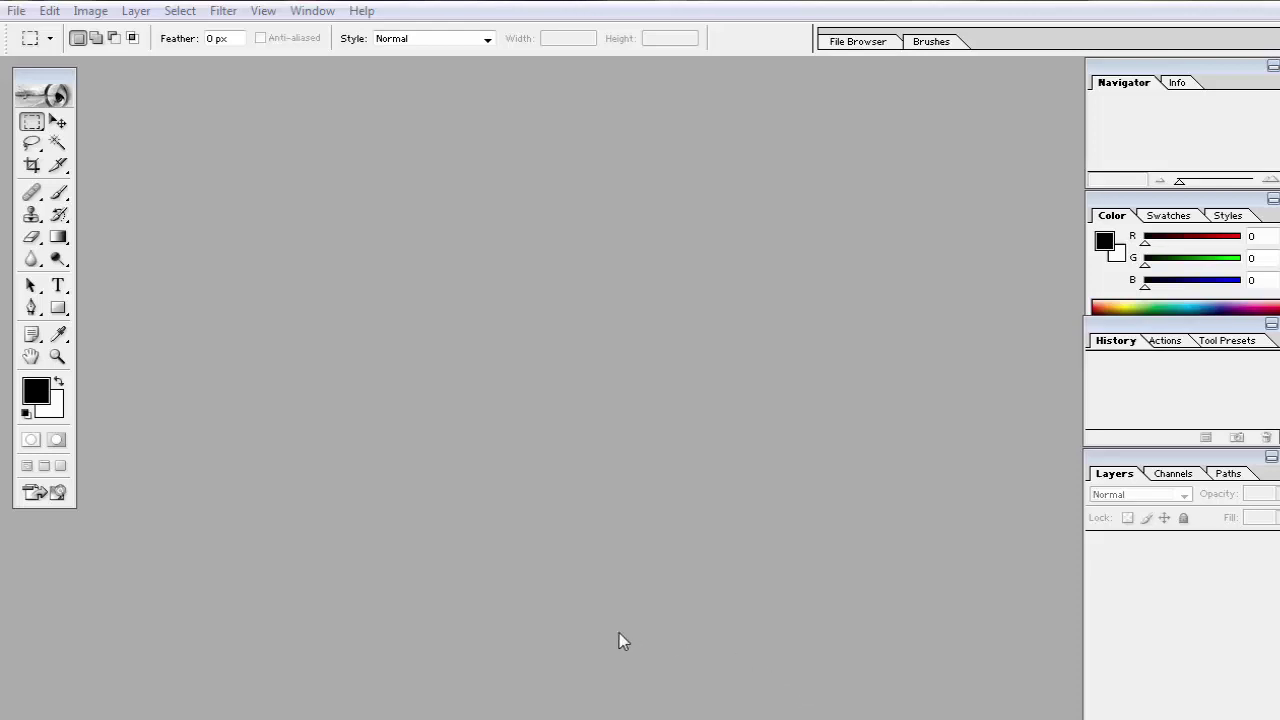
- Open the portrait DSC_0222.JPG from the CUSTAMER PHOTO folder
click(20, 11)
click(45, 52)
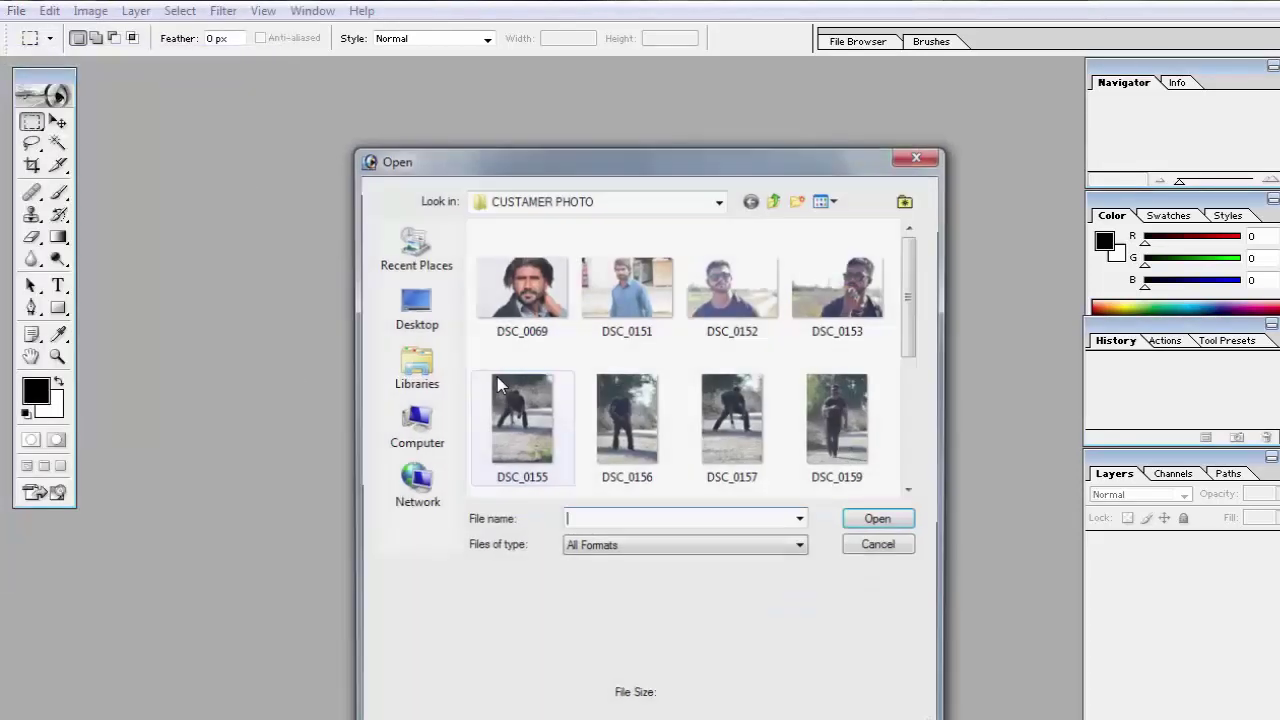
drag(910, 250, 914, 375)
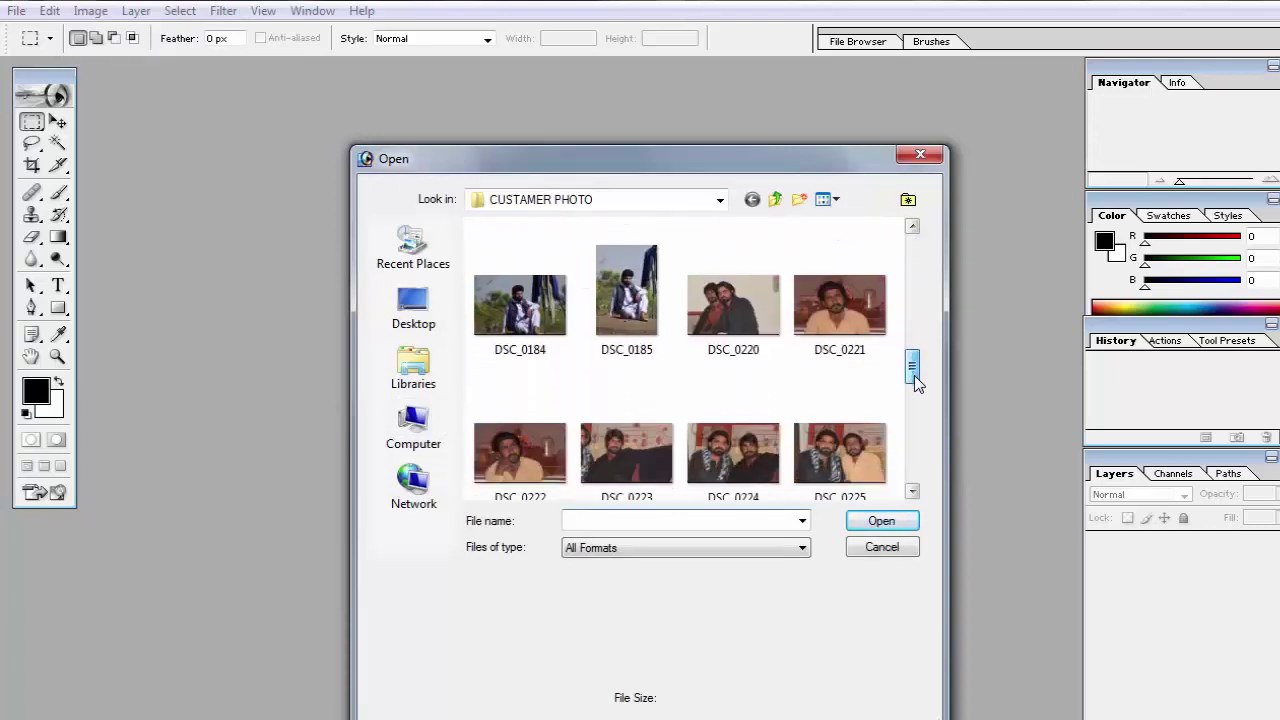
double_click(522, 426)
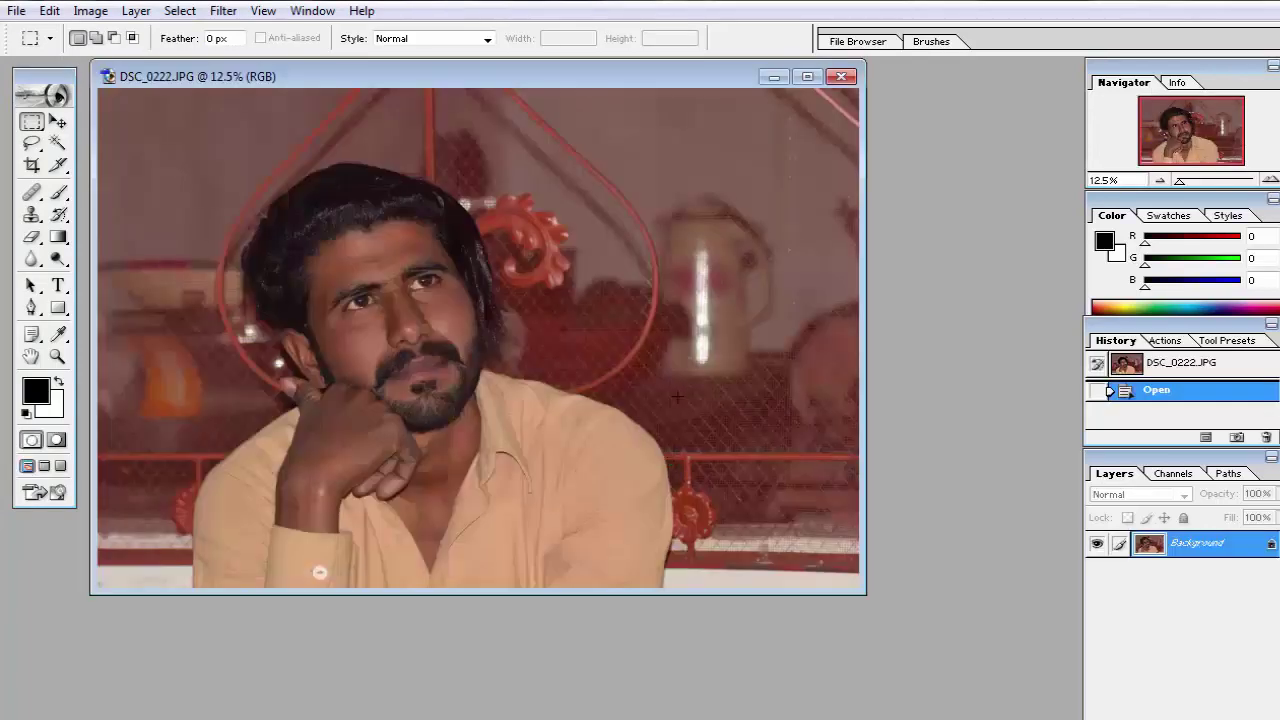
- Maximize the photo window and convert the locked Background into Layer 0
click(807, 77)
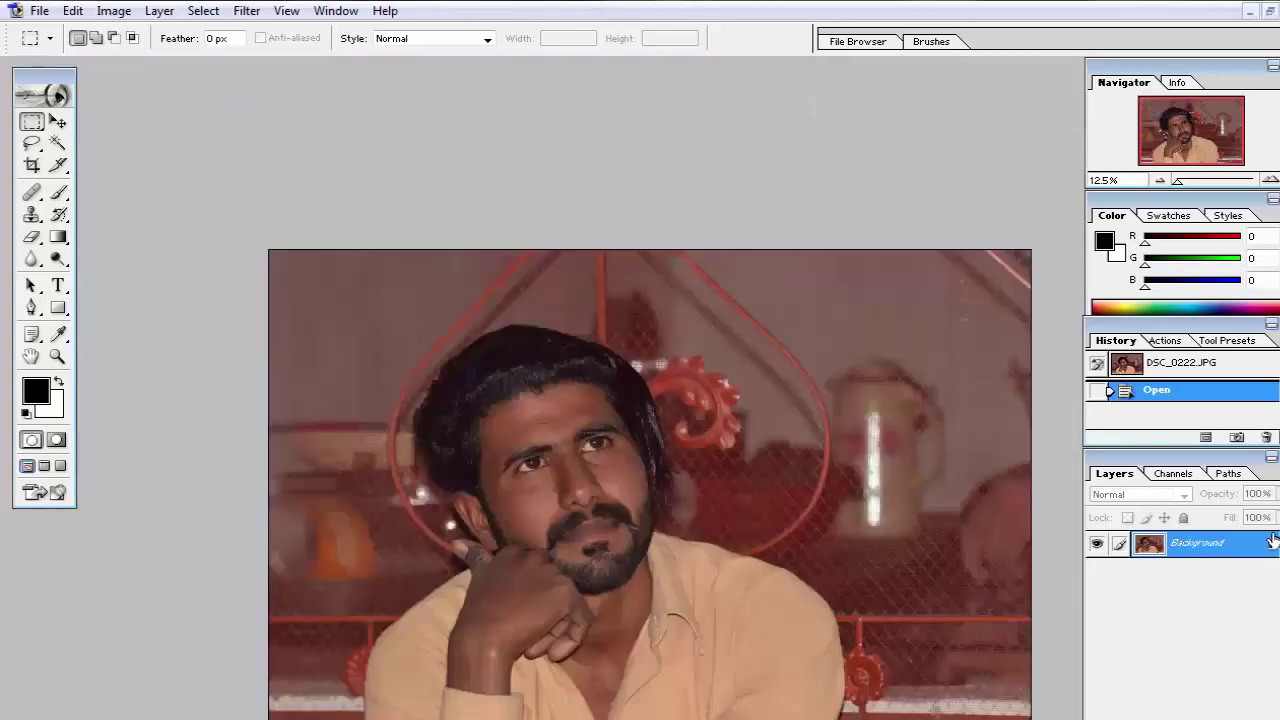
double_click(1268, 551)
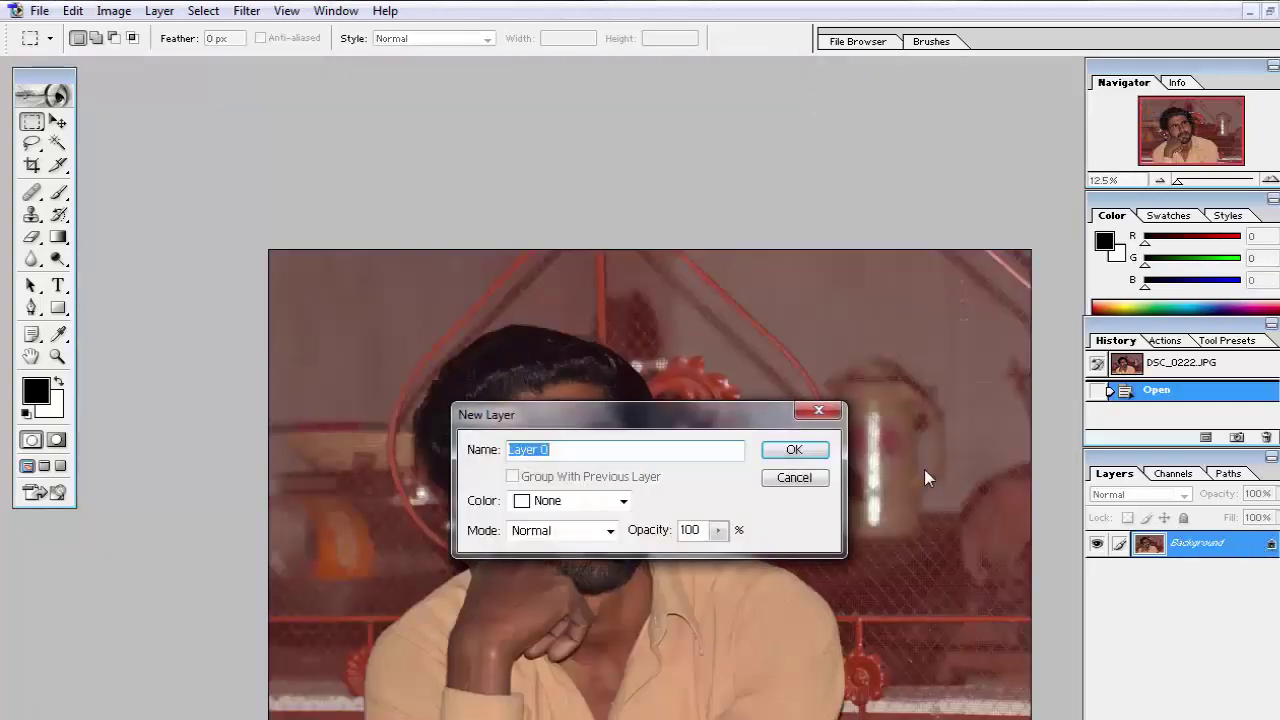
click(806, 449)
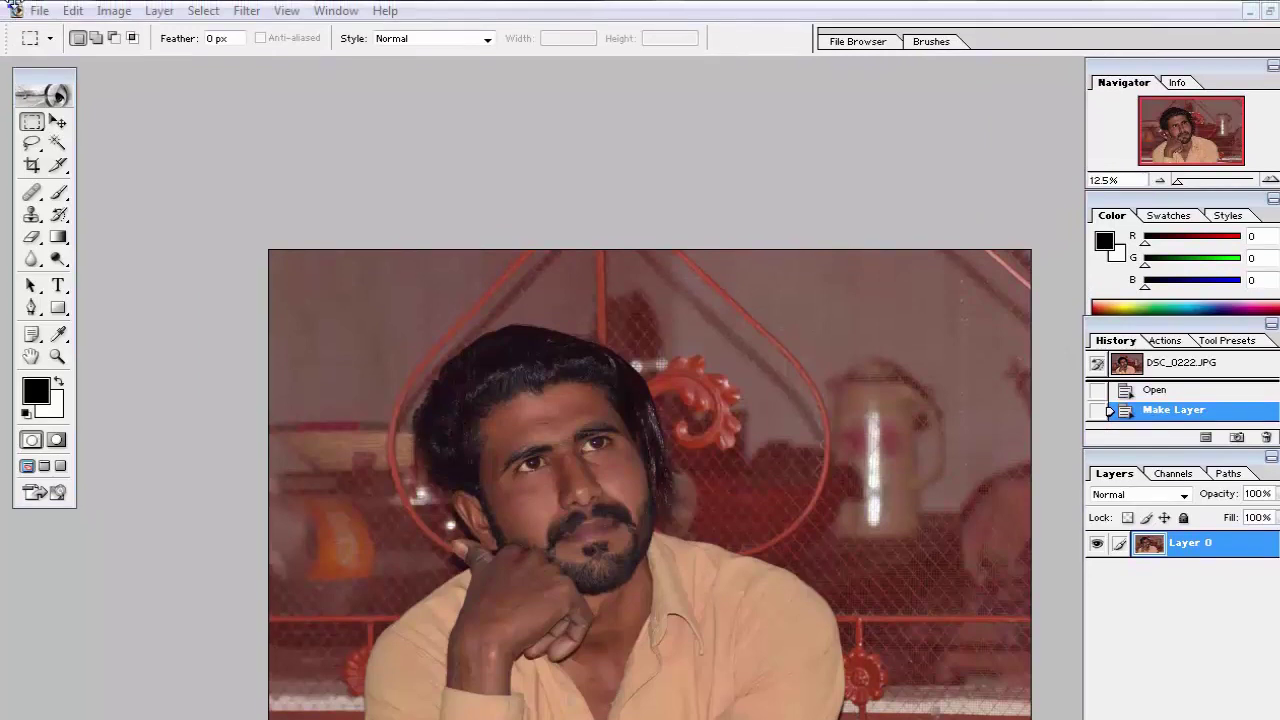
- Apply Auto Levels, Auto Contrast and Auto Color to the portrait
click(112, 12)
mouse_move(160, 64)
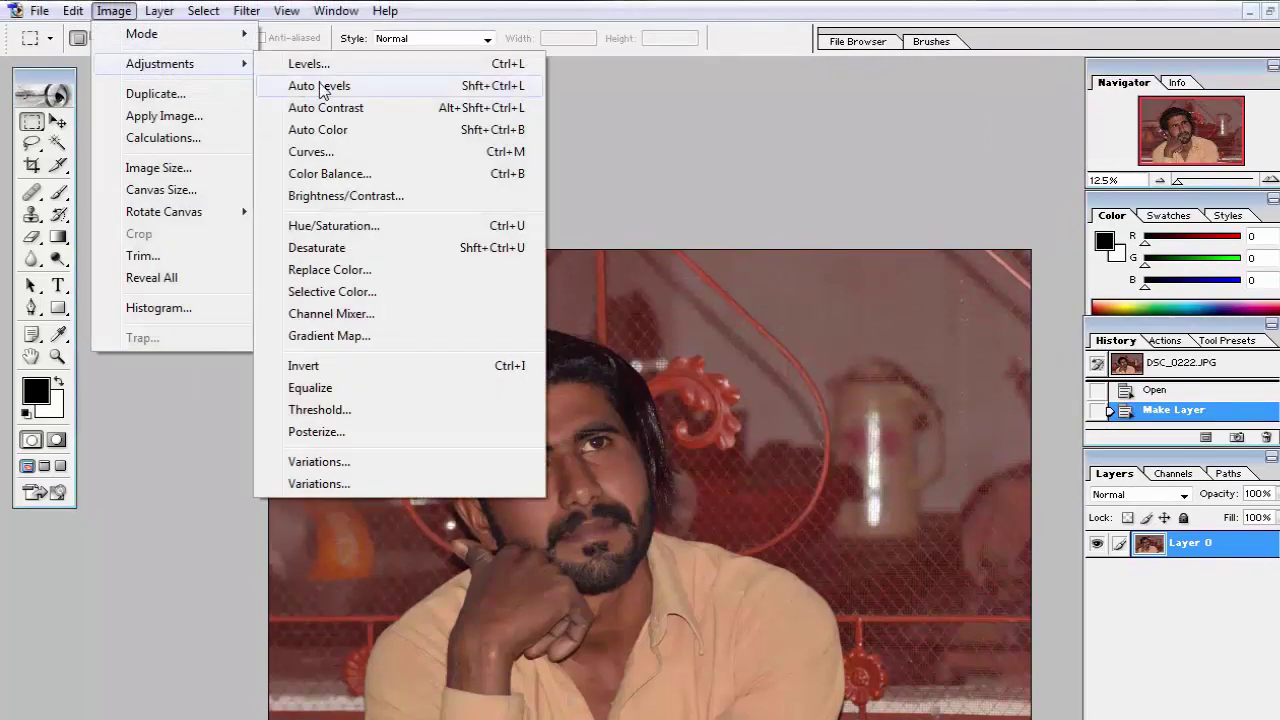
click(320, 90)
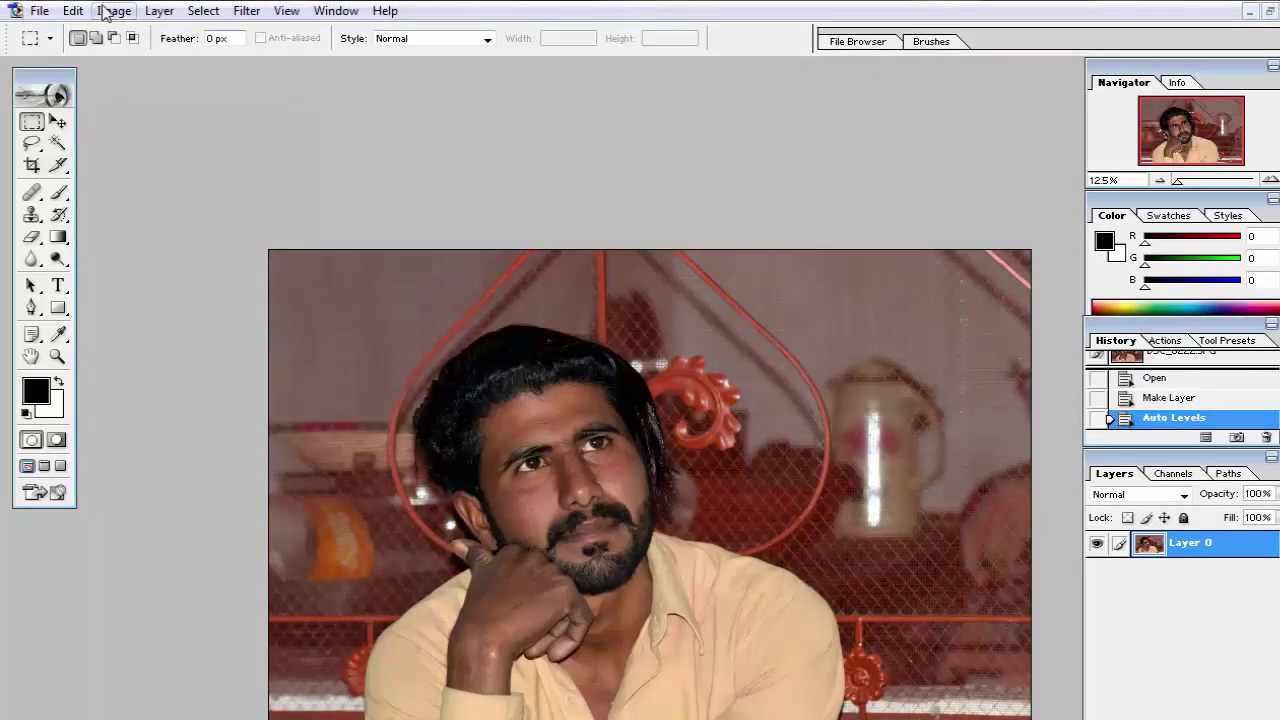
click(112, 11)
click(315, 106)
click(124, 14)
click(304, 128)
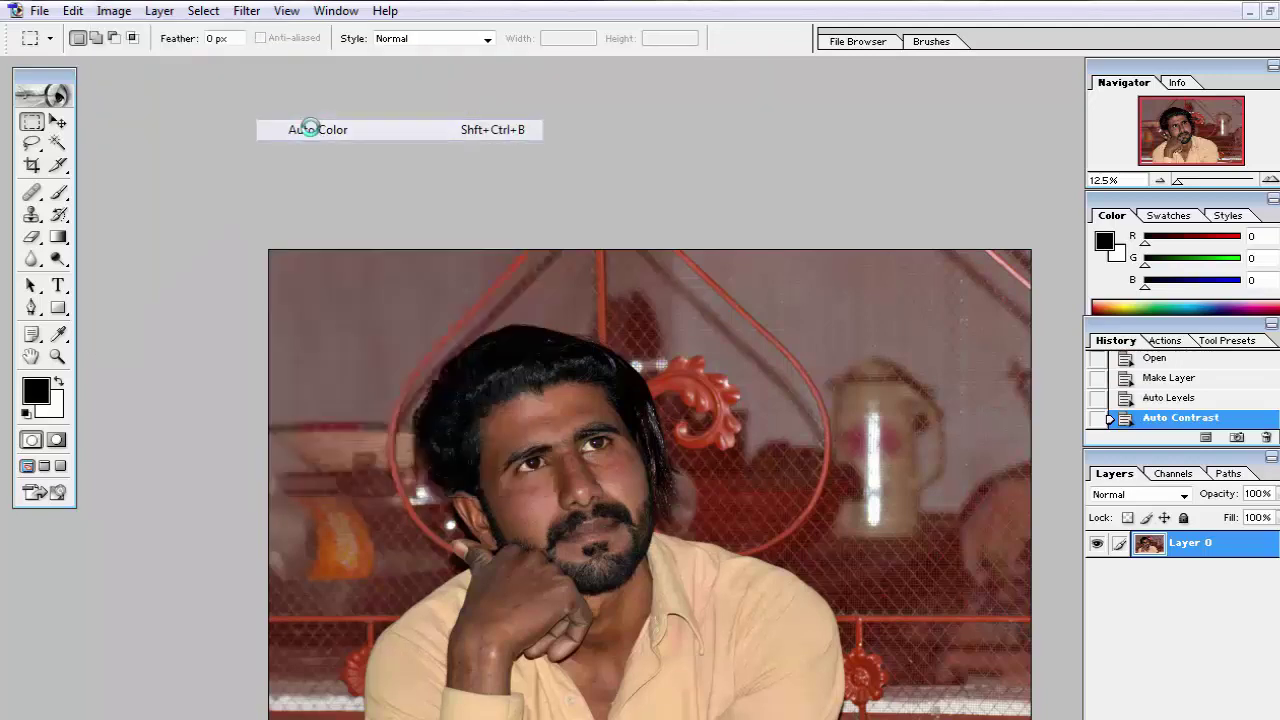
key(ctrl+plus)
key(ctrl+plus)
key(ctrl+plus)
- Patch away the forehead scar and cheek spots using the Patch Tool with clean skin
drag(375, 488, 592, 540)
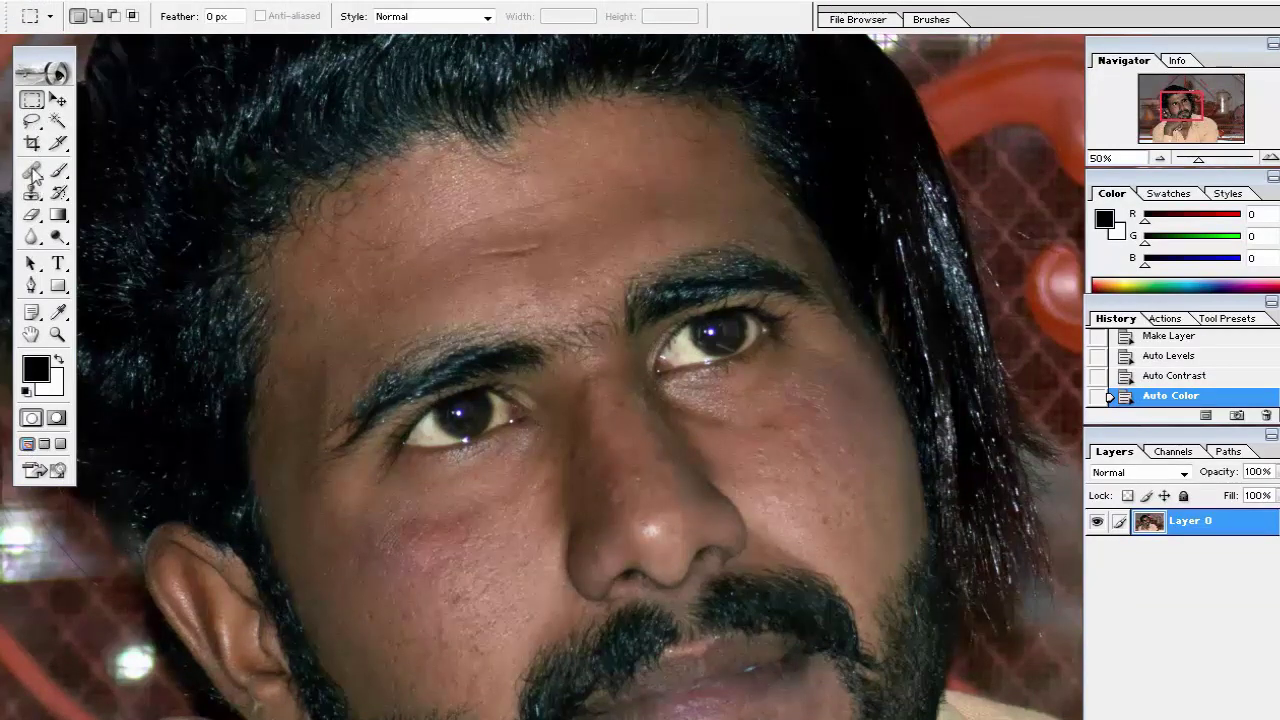
drag(33, 175, 97, 189)
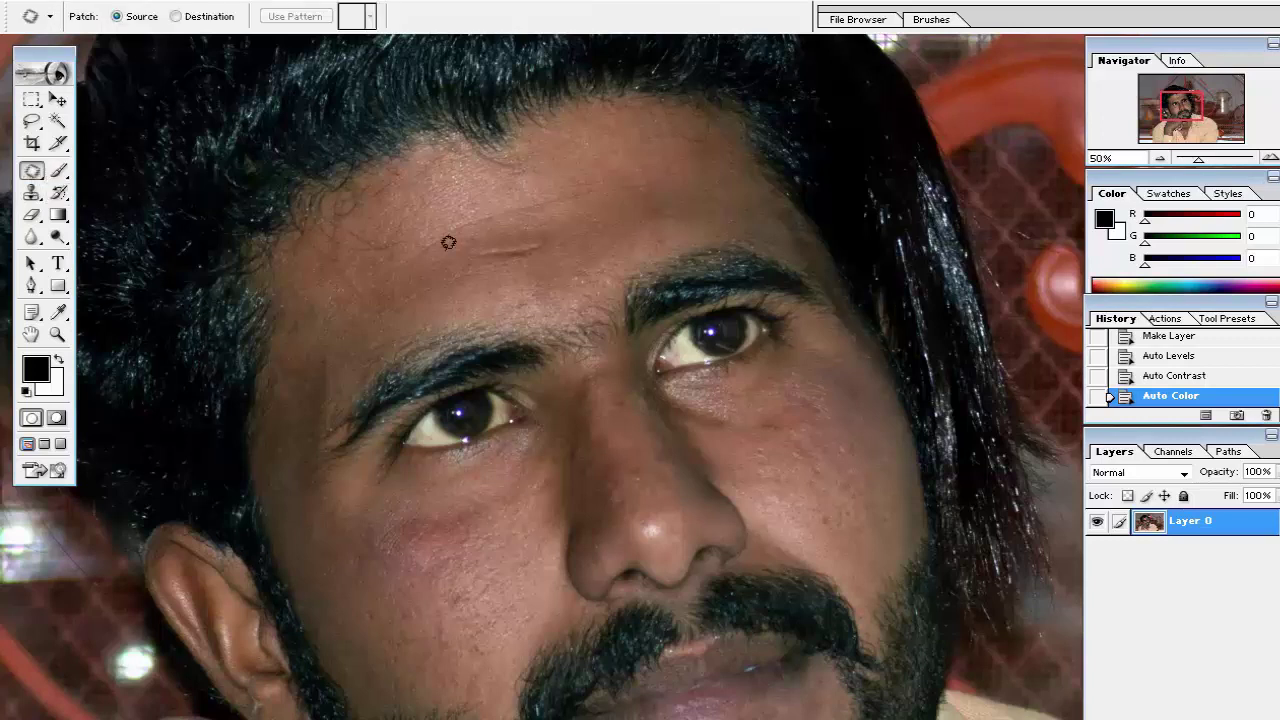
mouse_move(526, 228)
mouse_down()
mouse_move(500, 234)
mouse_move(557, 228)
mouse_move(560, 214)
mouse_move(543, 237)
mouse_move(560, 209)
mouse_move(502, 256)
mouse_move(535, 222)
mouse_up()
key(ctrl+d)
key(ctrl+d)
key(ctrl+d)
mouse_move(841, 399)
mouse_down()
mouse_move(646, 297)
mouse_move(575, 310)
mouse_up()
mouse_move(583, 325)
mouse_down()
mouse_move(597, 366)
mouse_move(624, 360)
mouse_move(661, 409)
mouse_move(663, 397)
mouse_move(509, 331)
mouse_up()
key(ctrl+d)
key(ctrl+d)
key(ctrl+d)
mouse_move(460, 233)
mouse_down()
mouse_move(600, 366)
mouse_move(768, 301)
mouse_up()
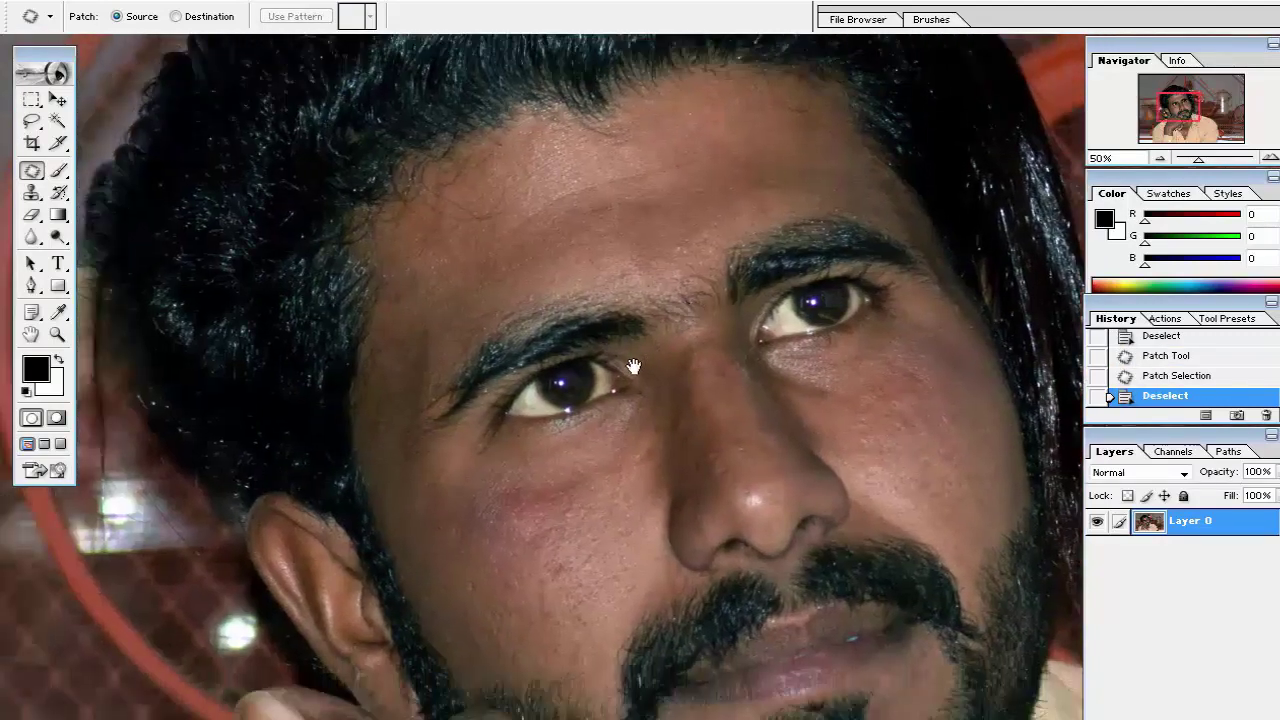
mouse_move(677, 526)
mouse_down()
mouse_move(563, 343)
mouse_move(512, 358)
mouse_move(522, 568)
mouse_up()
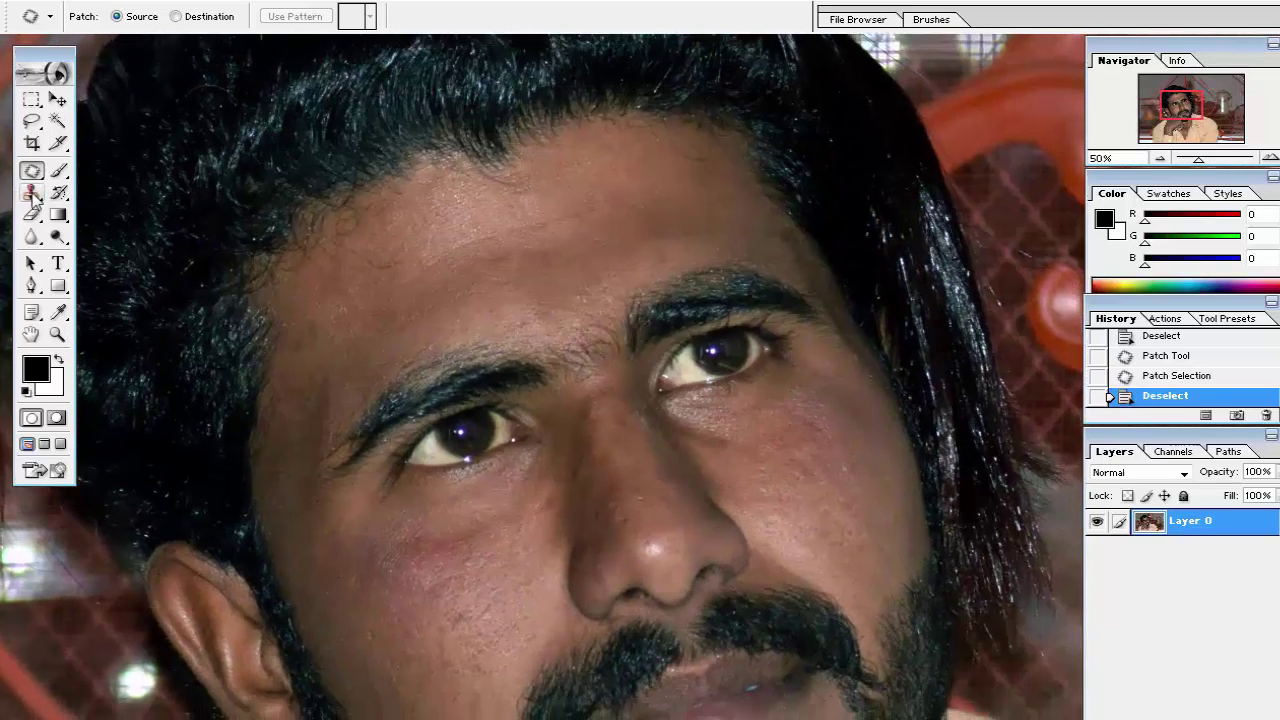
- Set the Clone Stamp to 24% opacity, 40% flow and a 150-pixel brush
click(32, 193)
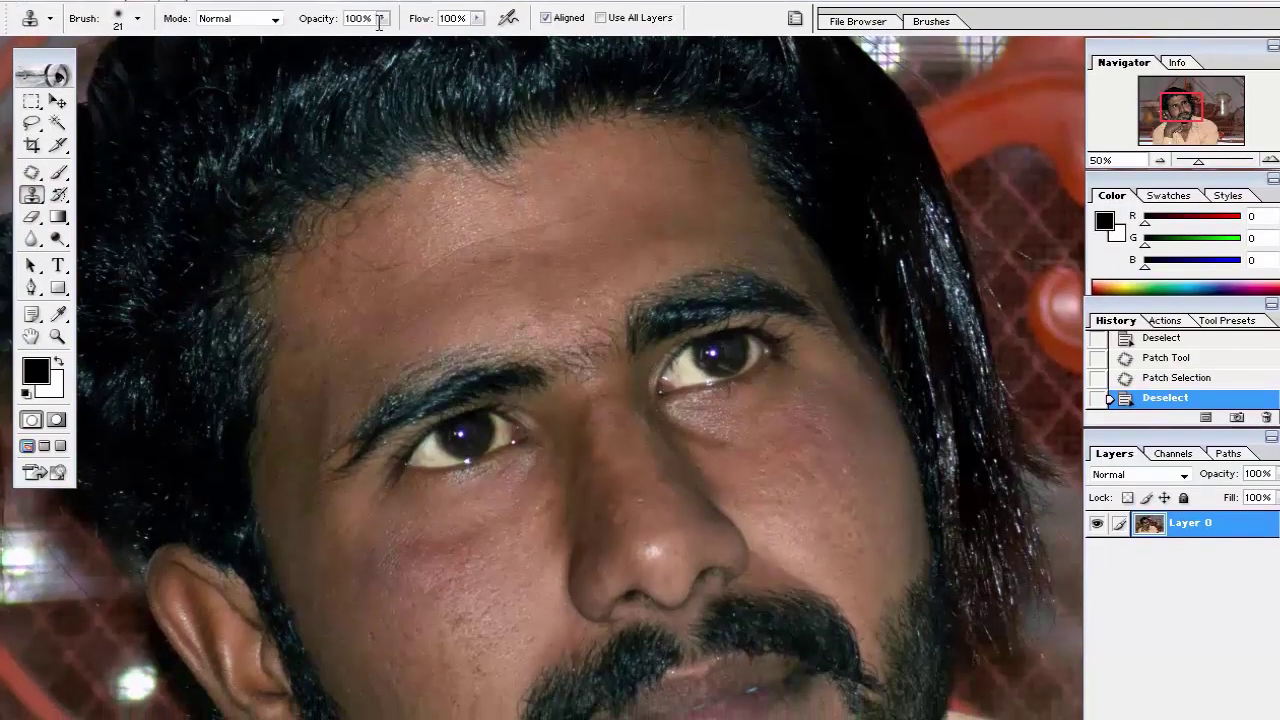
drag(381, 18, 345, 40)
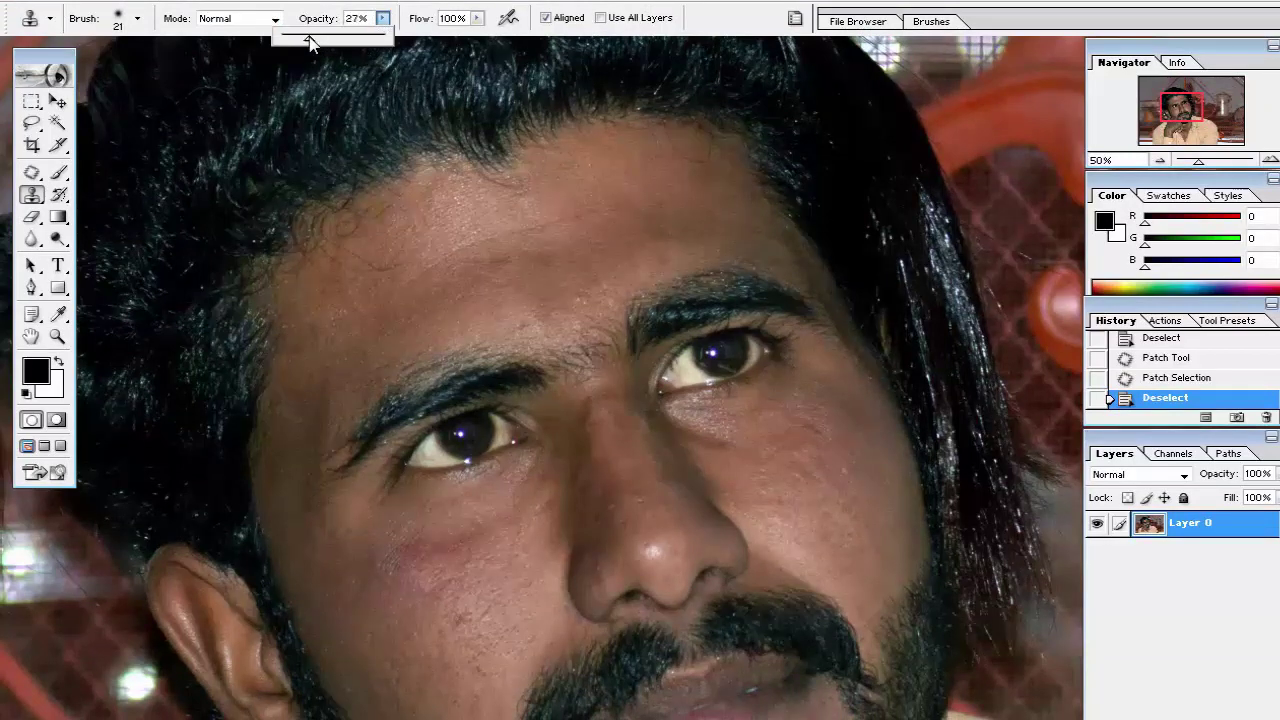
drag(477, 18, 436, 42)
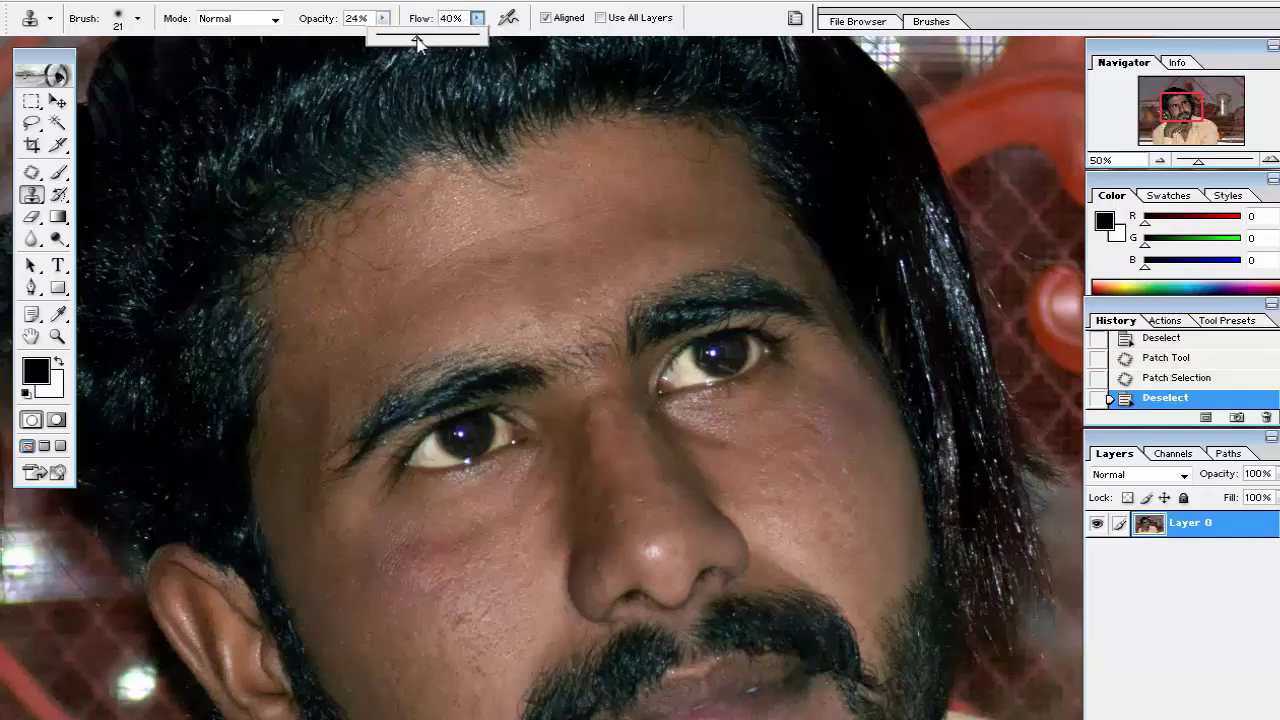
click(496, 198)
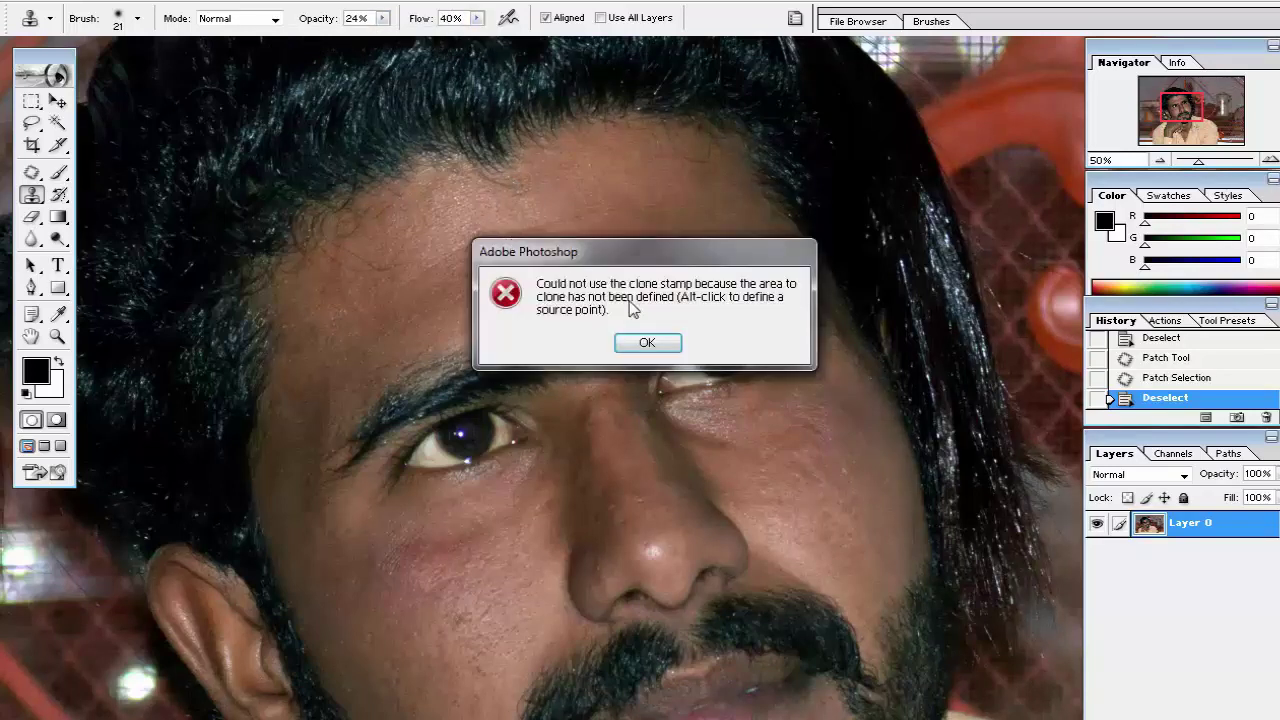
click(648, 342)
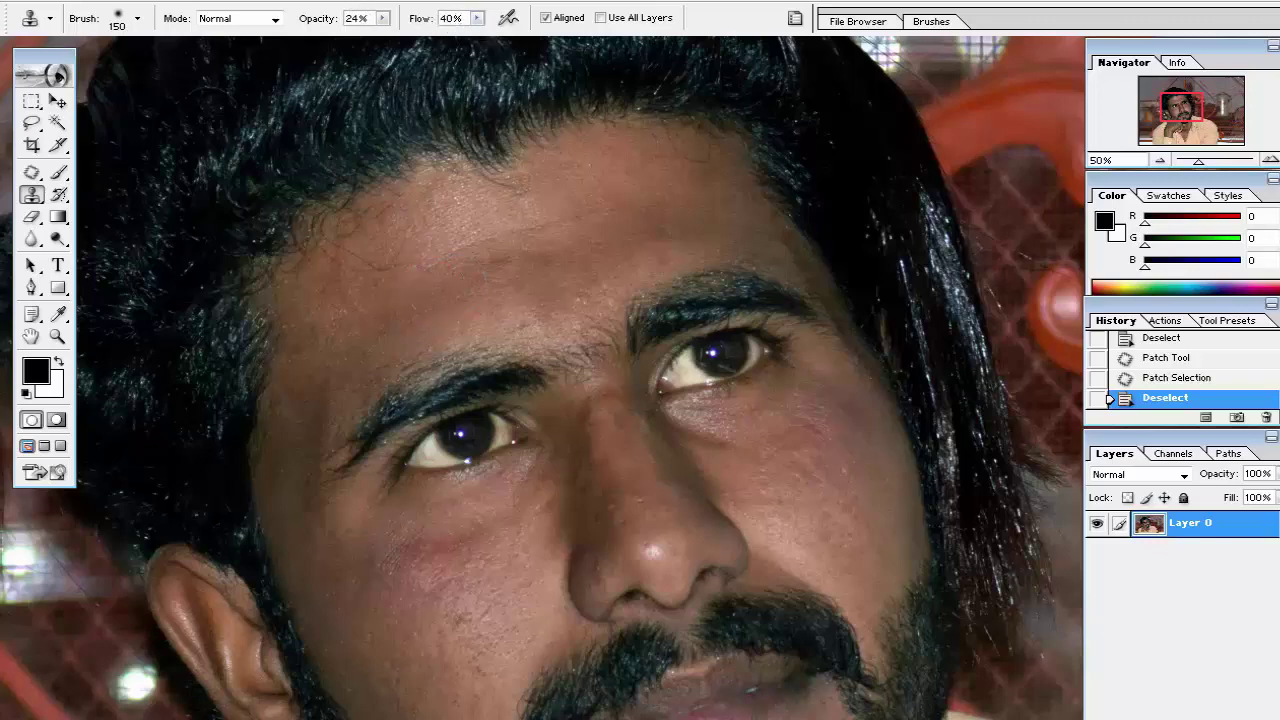
key(ctrl+plus)
- Sample clean forehead skin and clone it over the forehead blemishes below the hairline
drag(465, 369, 530, 560)
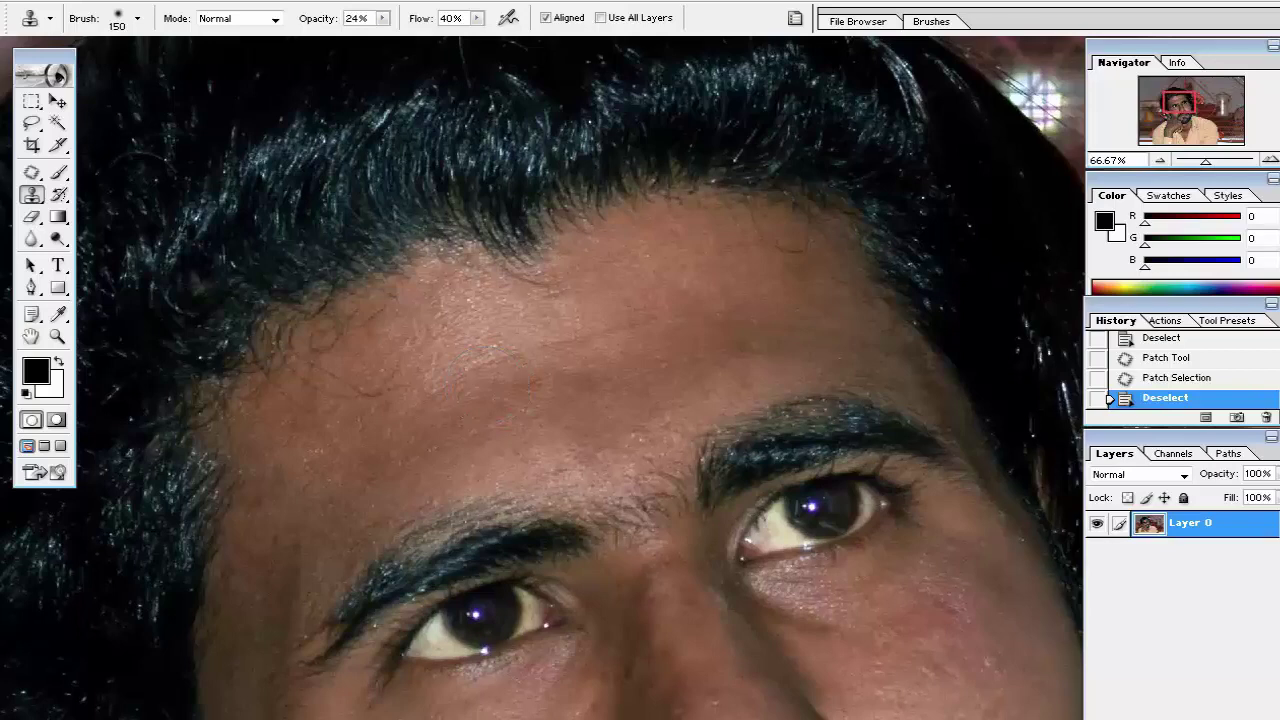
click(570, 384)
click(615, 380)
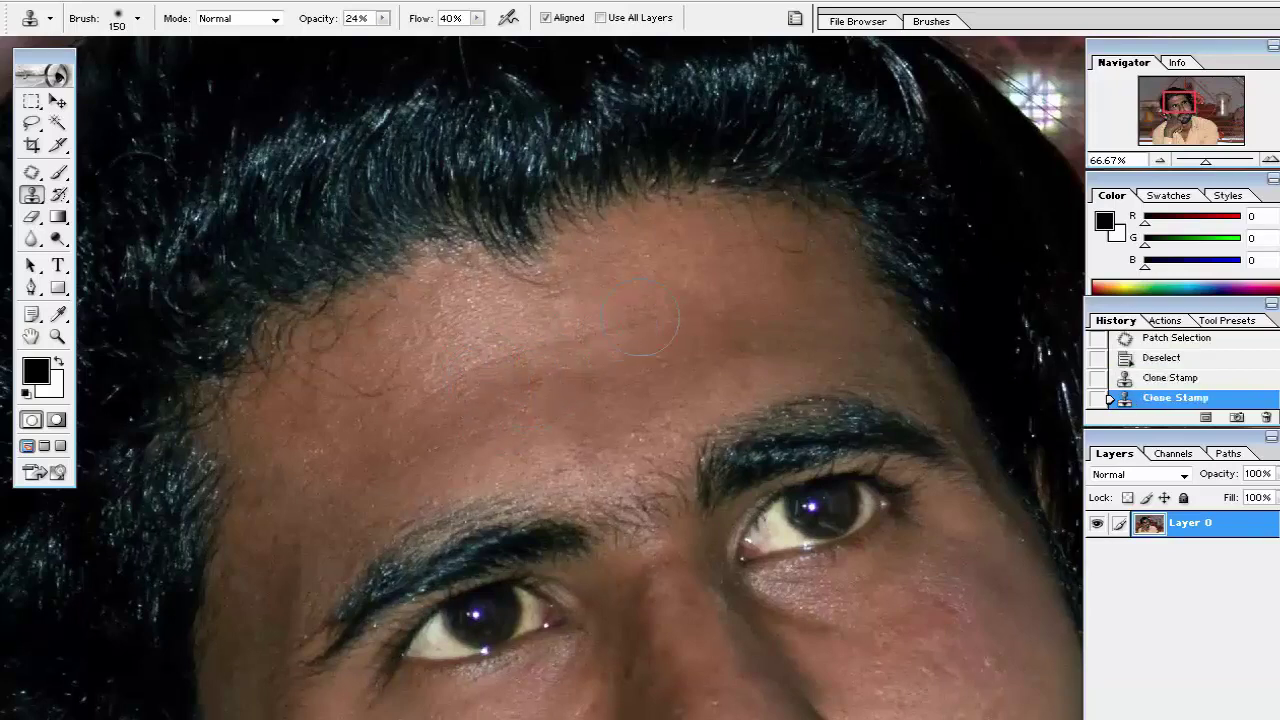
click(680, 330)
click(745, 307)
click(791, 277)
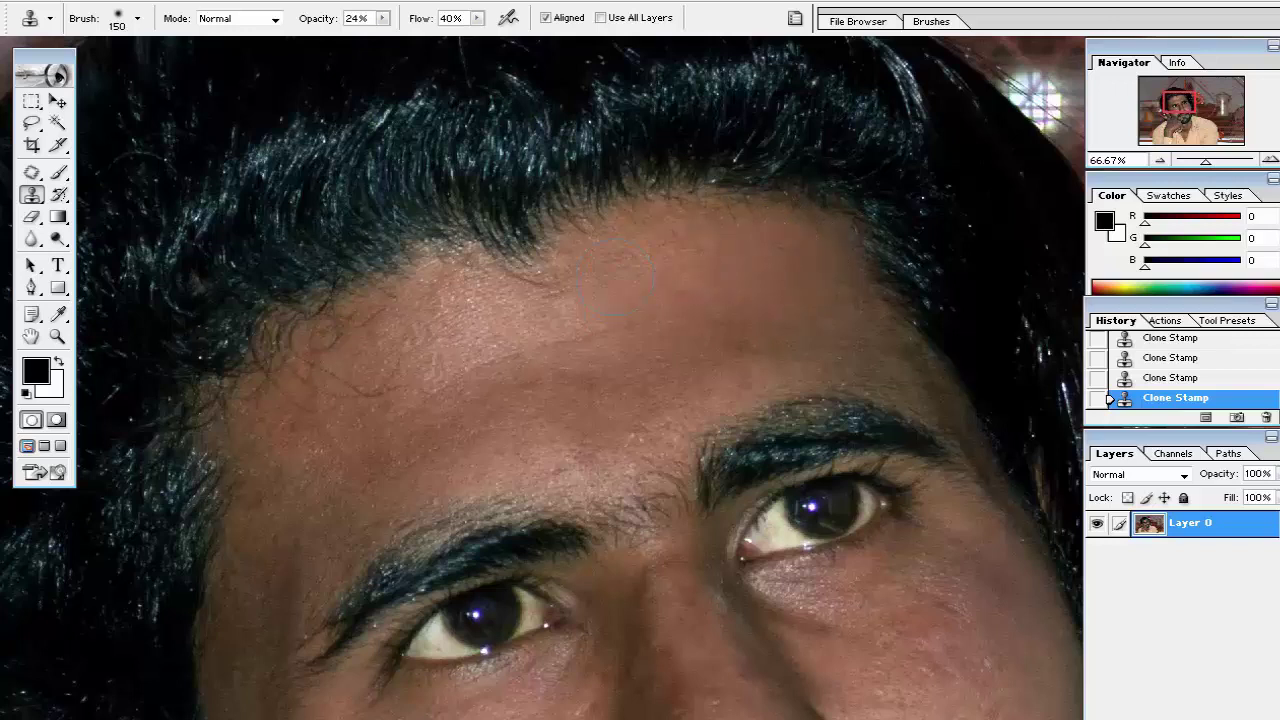
click(377, 405)
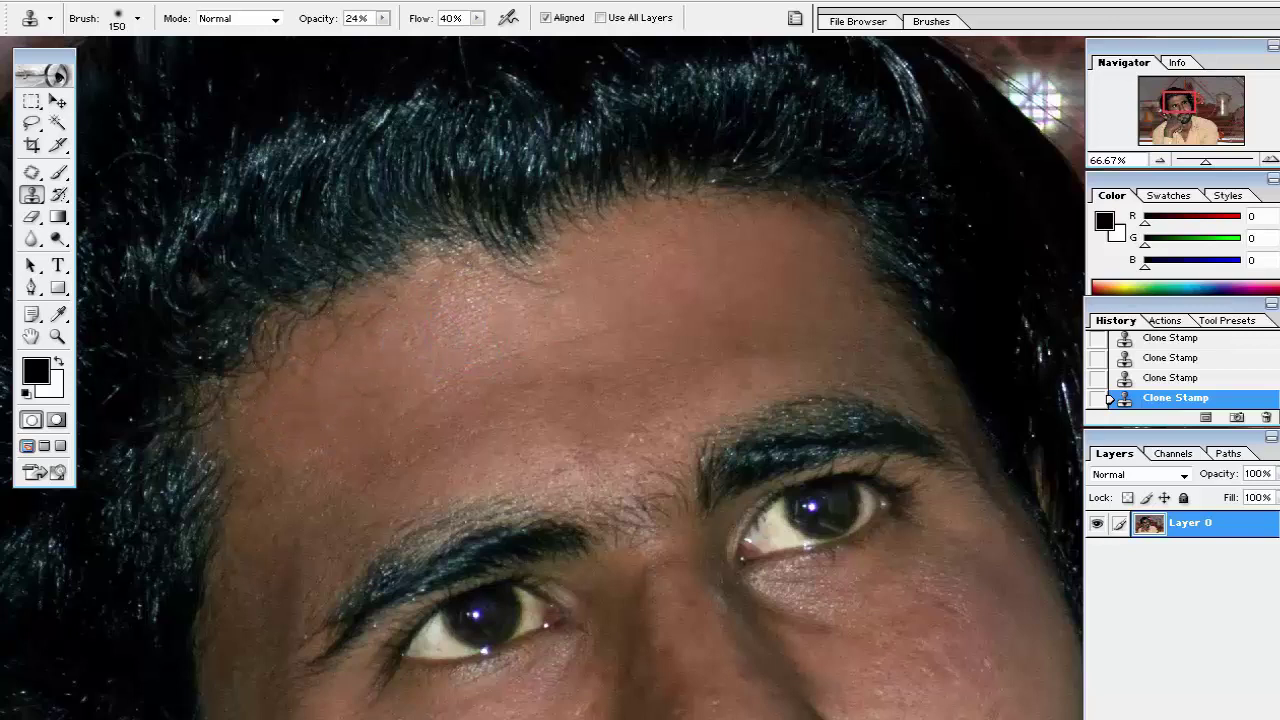
drag(305, 435, 289, 480)
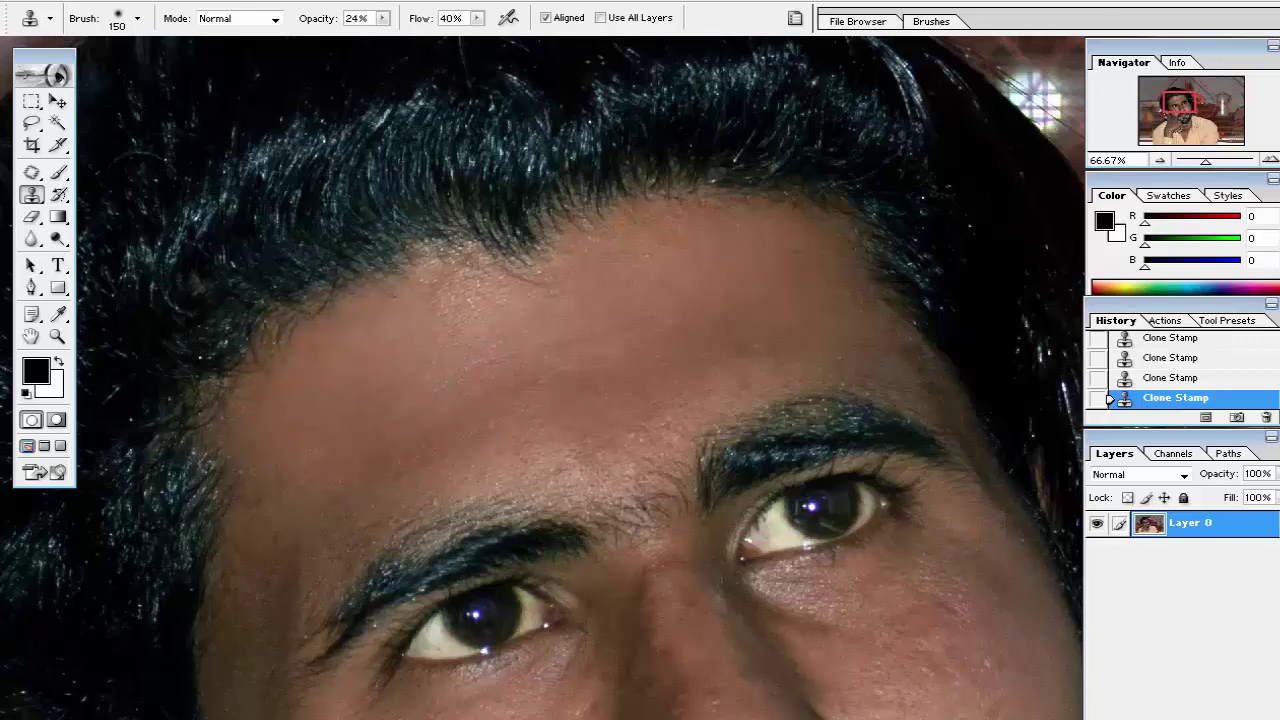
- With a 100-pixel brush, clone clean skin over the temple, cheek and under the left eye
drag(533, 374, 538, 137)
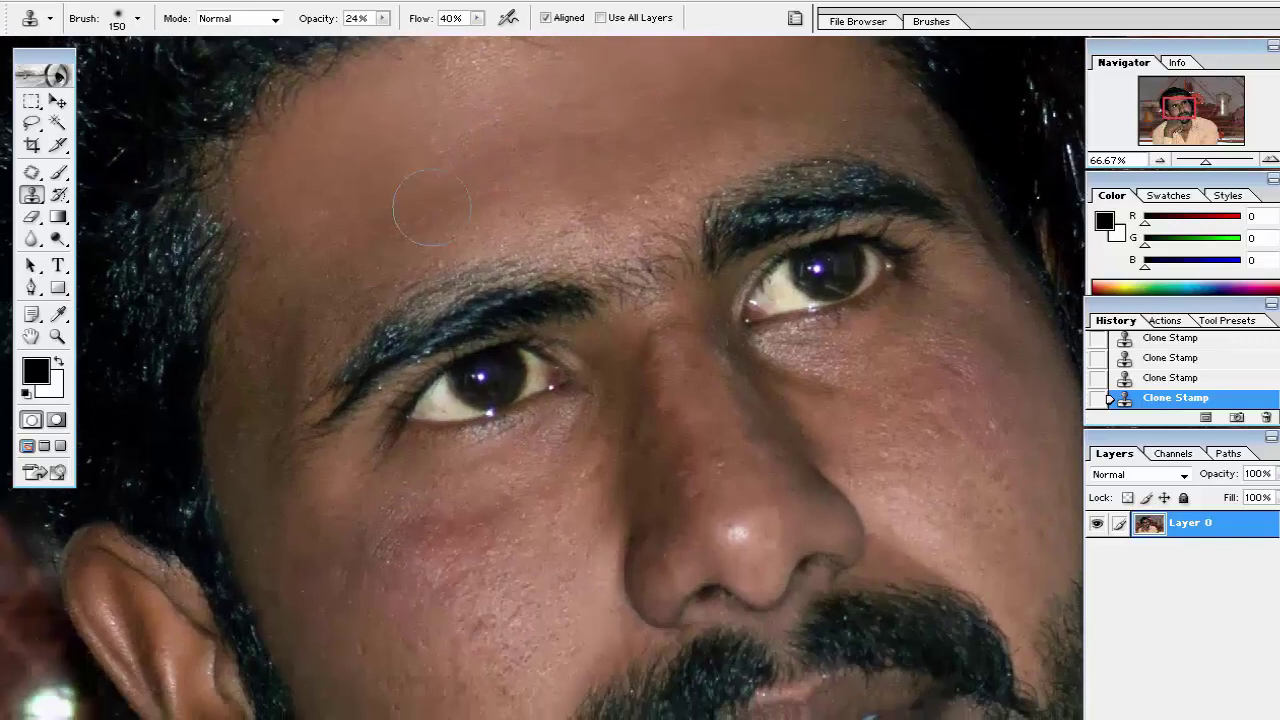
key(bracketleft)
key(bracketleft)
alt+click(374, 189)
alt+click(315, 269)
mouse_move(260, 374)
mouse_down()
mouse_move(237, 304)
mouse_move(244, 321)
mouse_up()
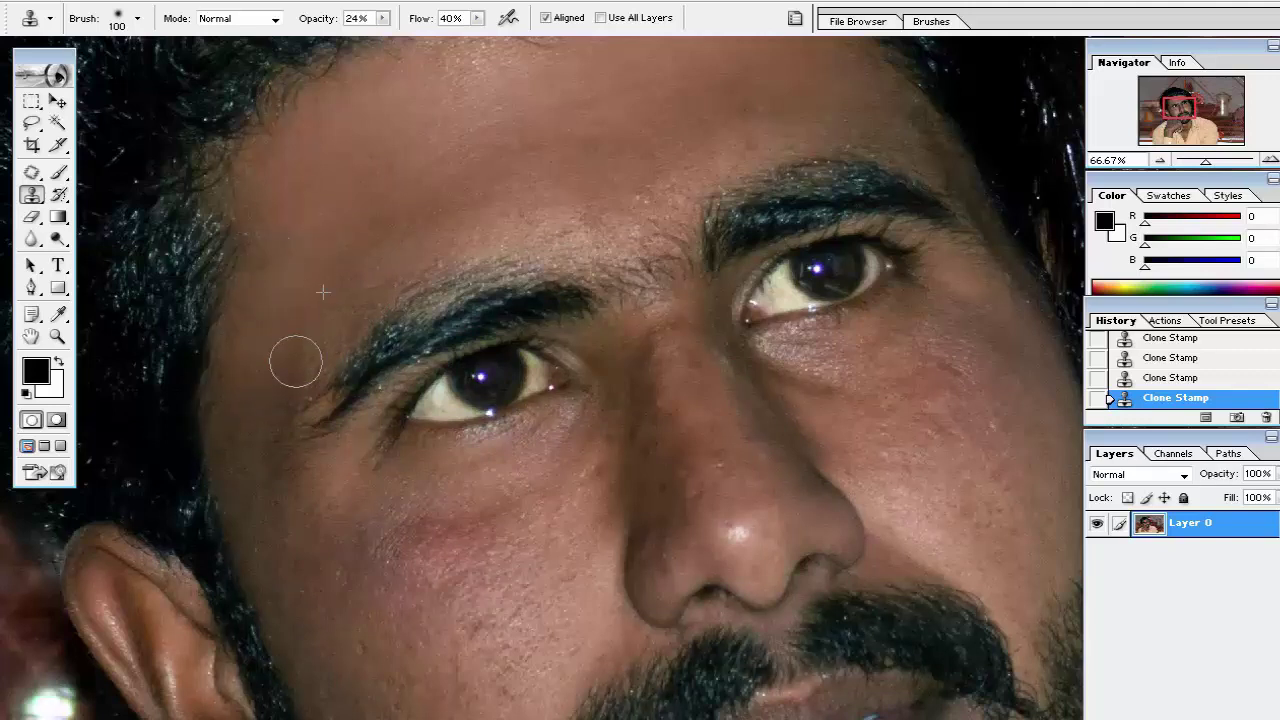
drag(294, 360, 257, 486)
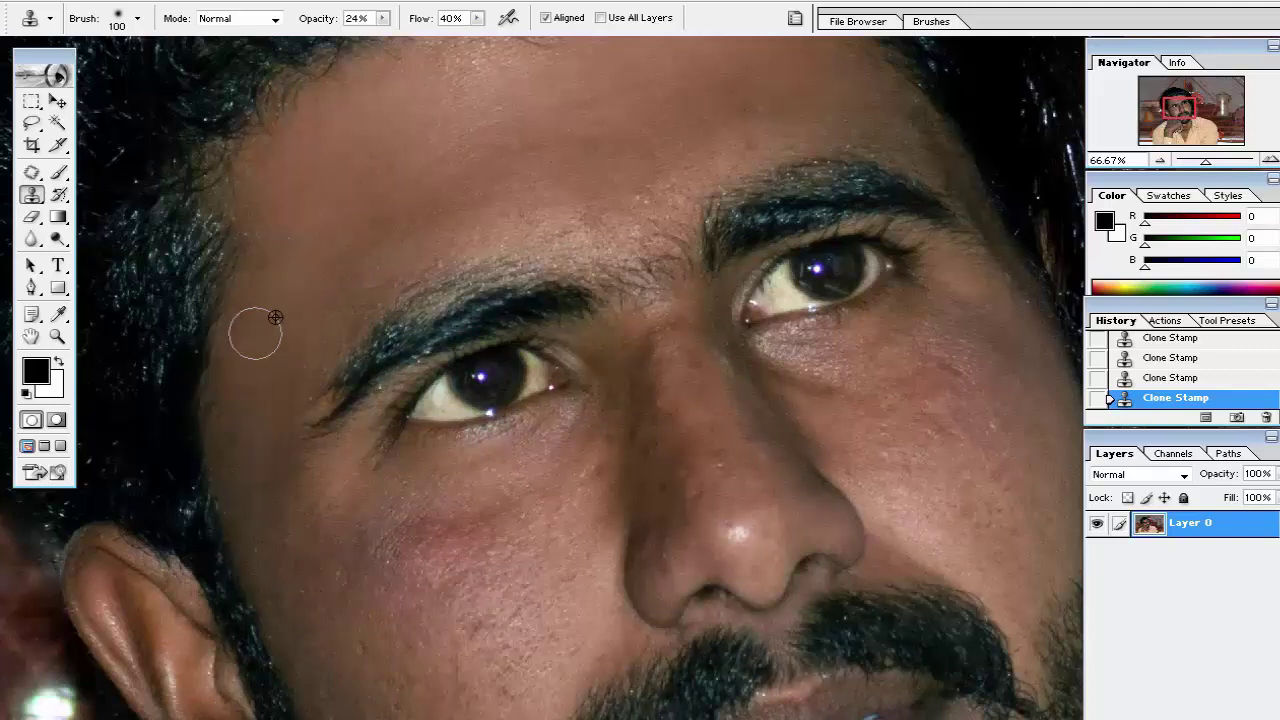
drag(257, 329, 278, 484)
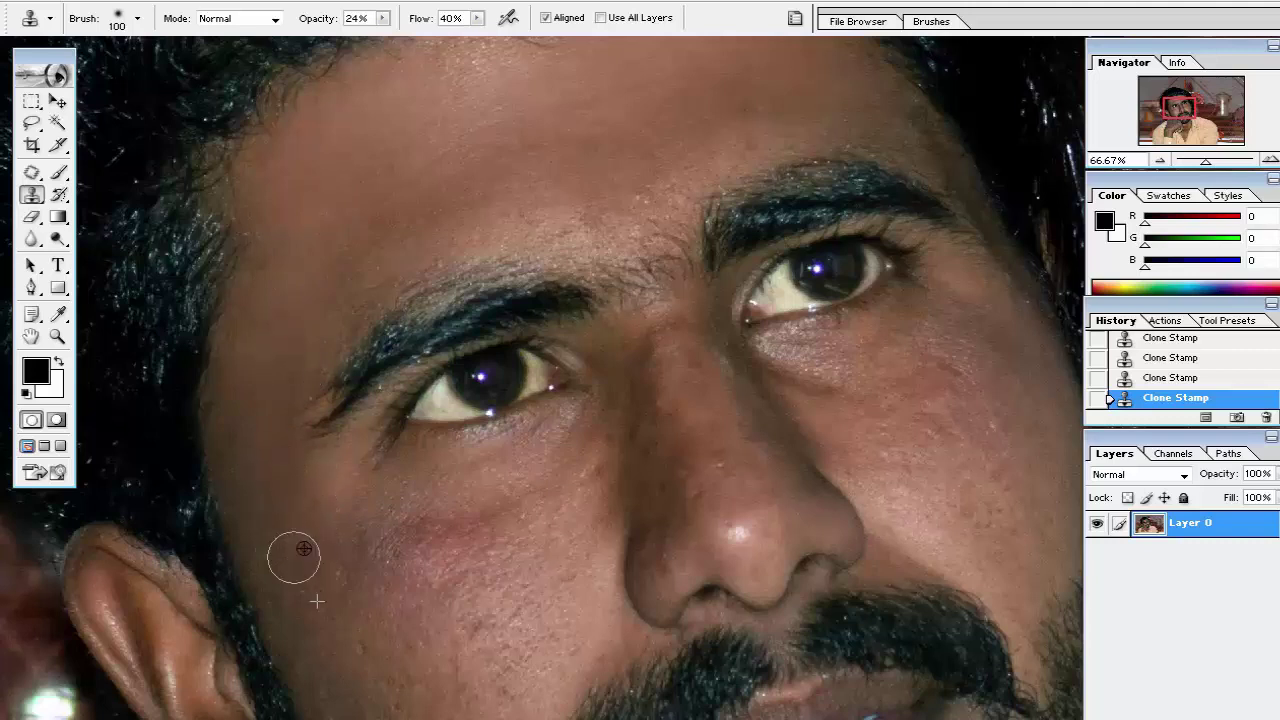
mouse_move(291, 551)
mouse_down()
mouse_move(235, 408)
mouse_move(380, 537)
mouse_up()
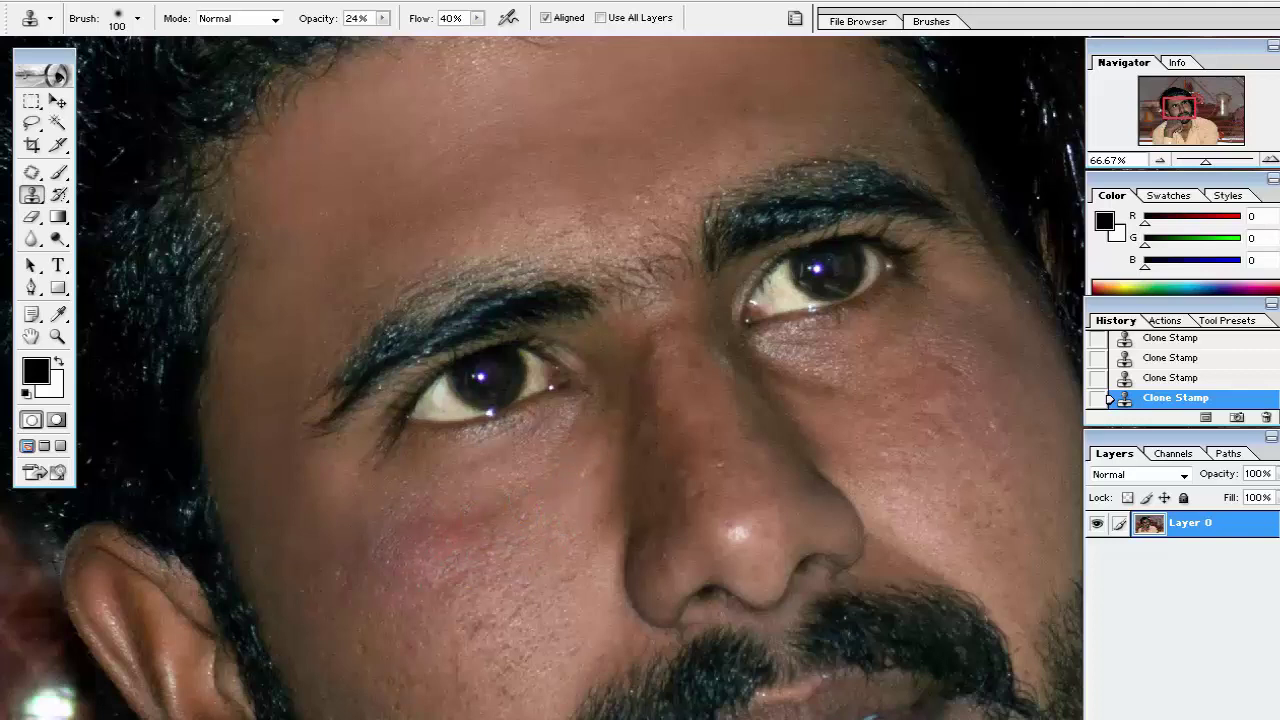
drag(582, 478, 574, 494)
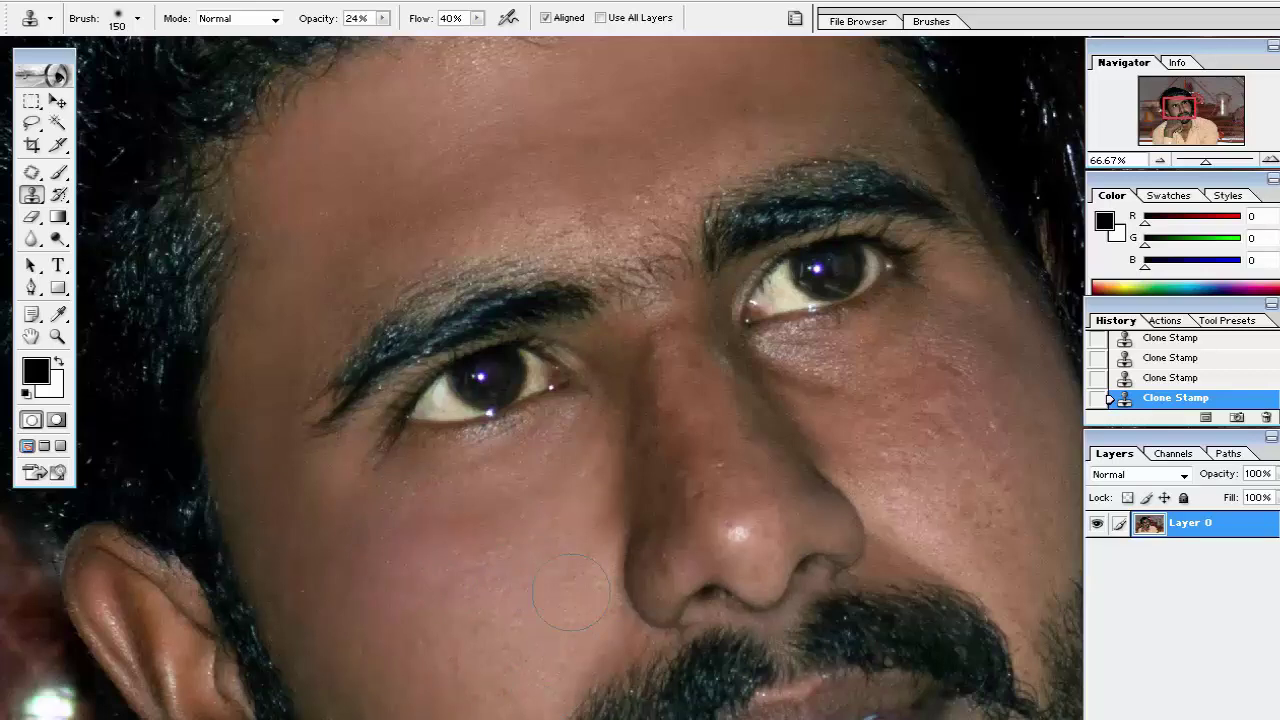
- Clone smoother skin onto the right cheek, resampling the source on the cheek
mouse_move(618, 506)
mouse_down()
mouse_move(600, 514)
mouse_move(629, 537)
mouse_move(628, 353)
mouse_move(614, 343)
mouse_up()
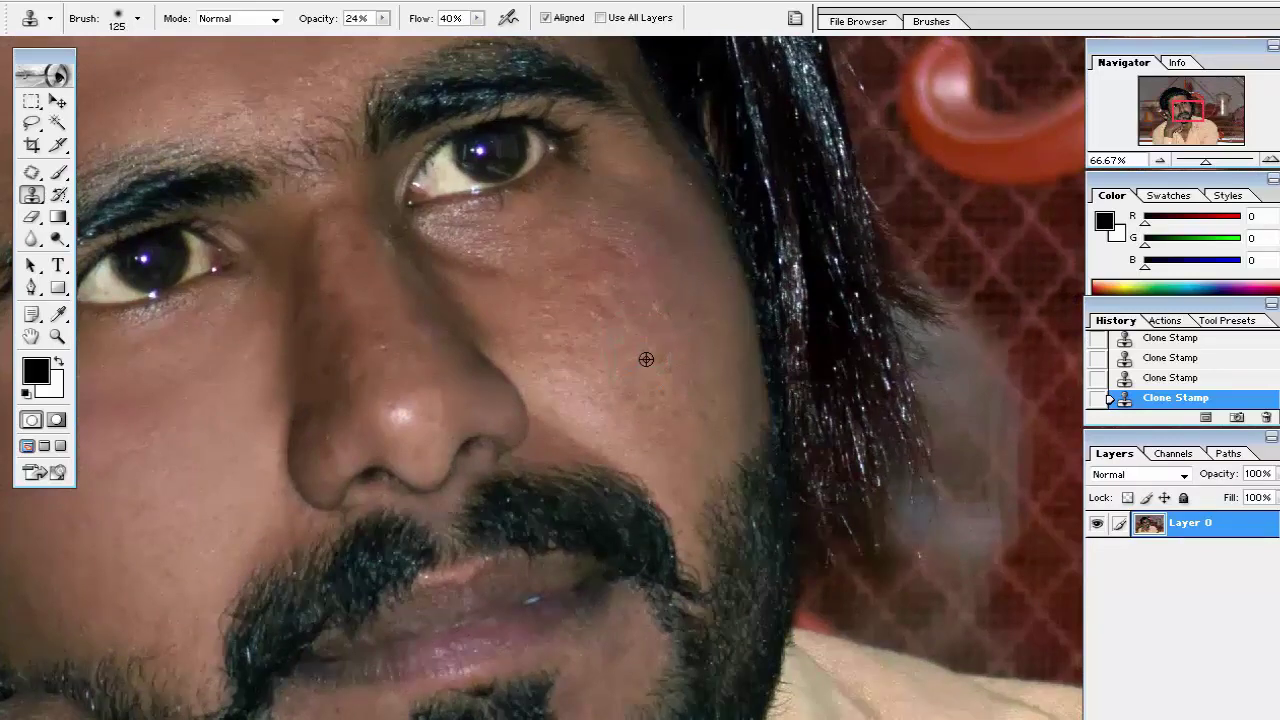
drag(660, 344, 690, 374)
alt+click(674, 410)
alt+click(688, 428)
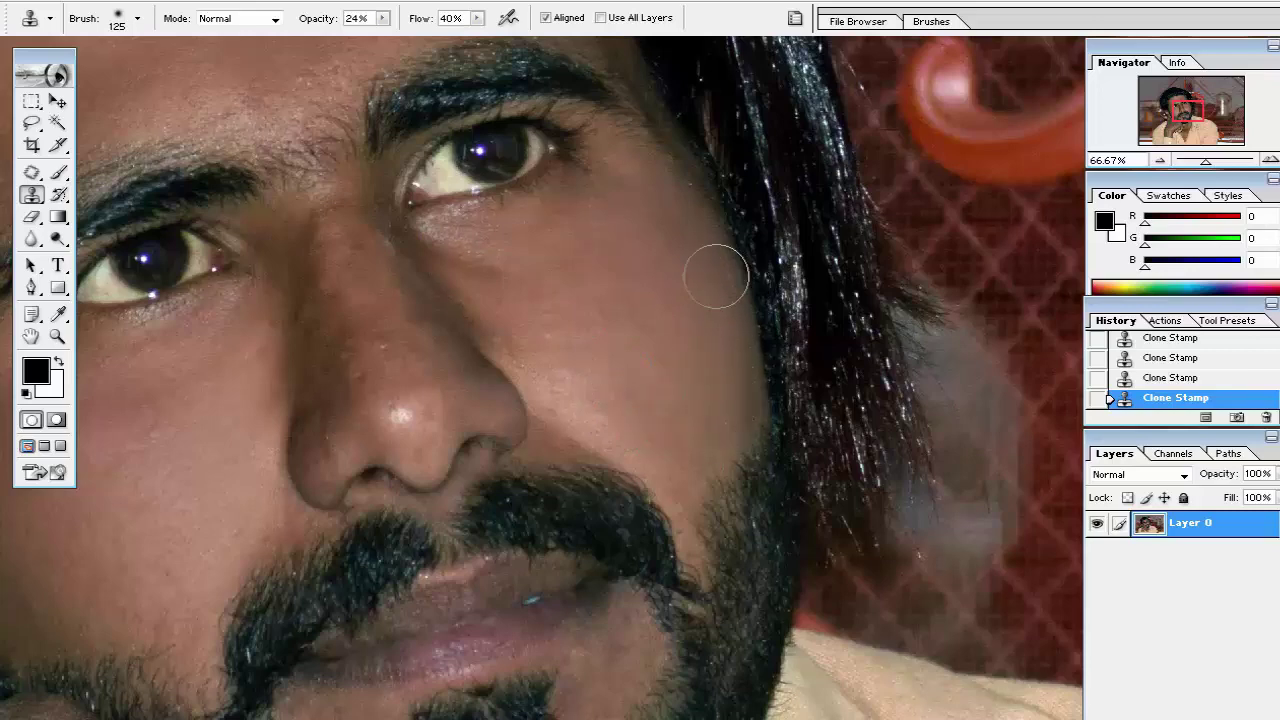
- Smooth the skin around the lips and chin with a 90-pixel clone brush
drag(716, 276, 697, 429)
mouse_move(697, 300)
mouse_down()
mouse_move(771, 351)
mouse_move(783, 429)
mouse_up()
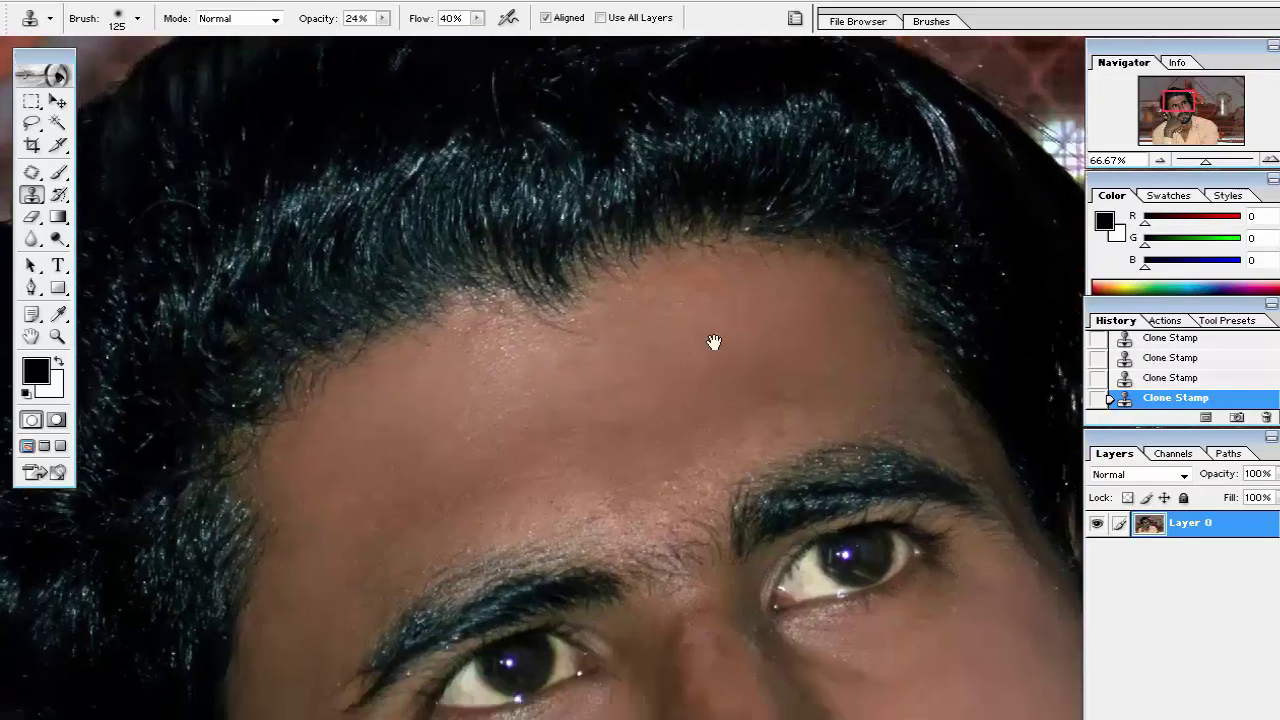
drag(749, 600, 729, 420)
mouse_move(824, 624)
mouse_down()
mouse_move(694, 374)
mouse_move(723, 320)
mouse_up()
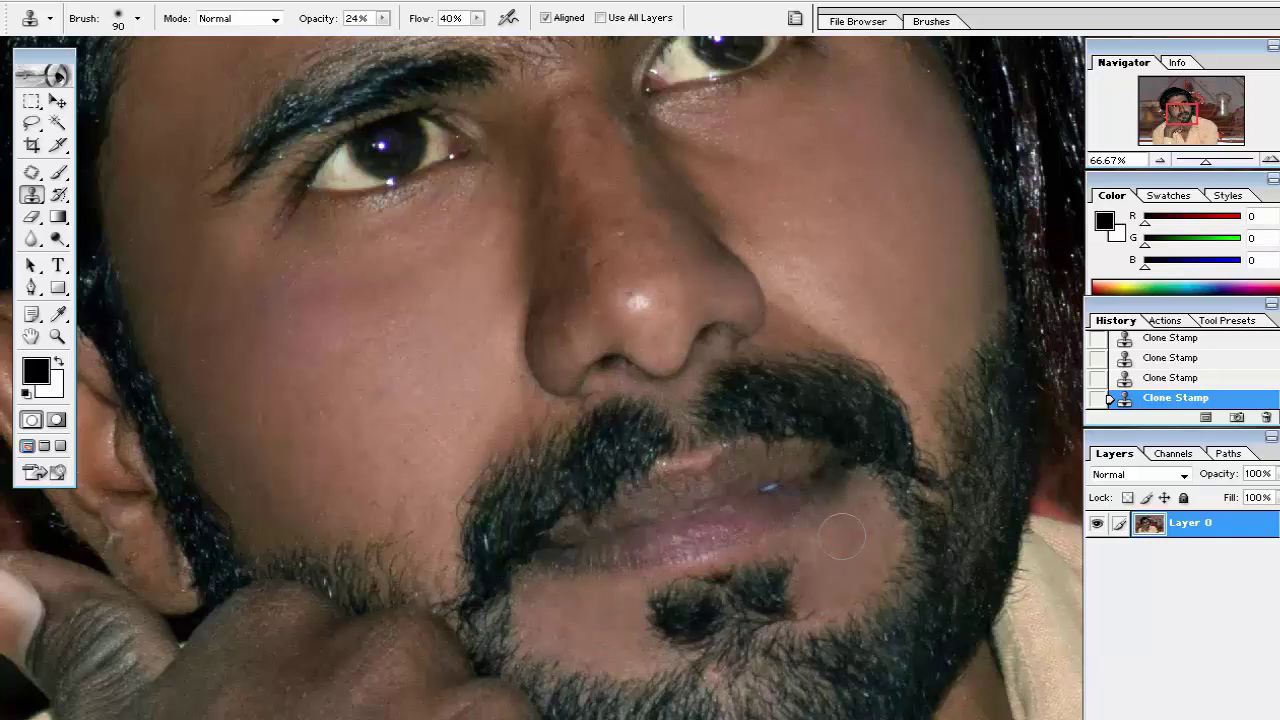
drag(849, 334, 717, 334)
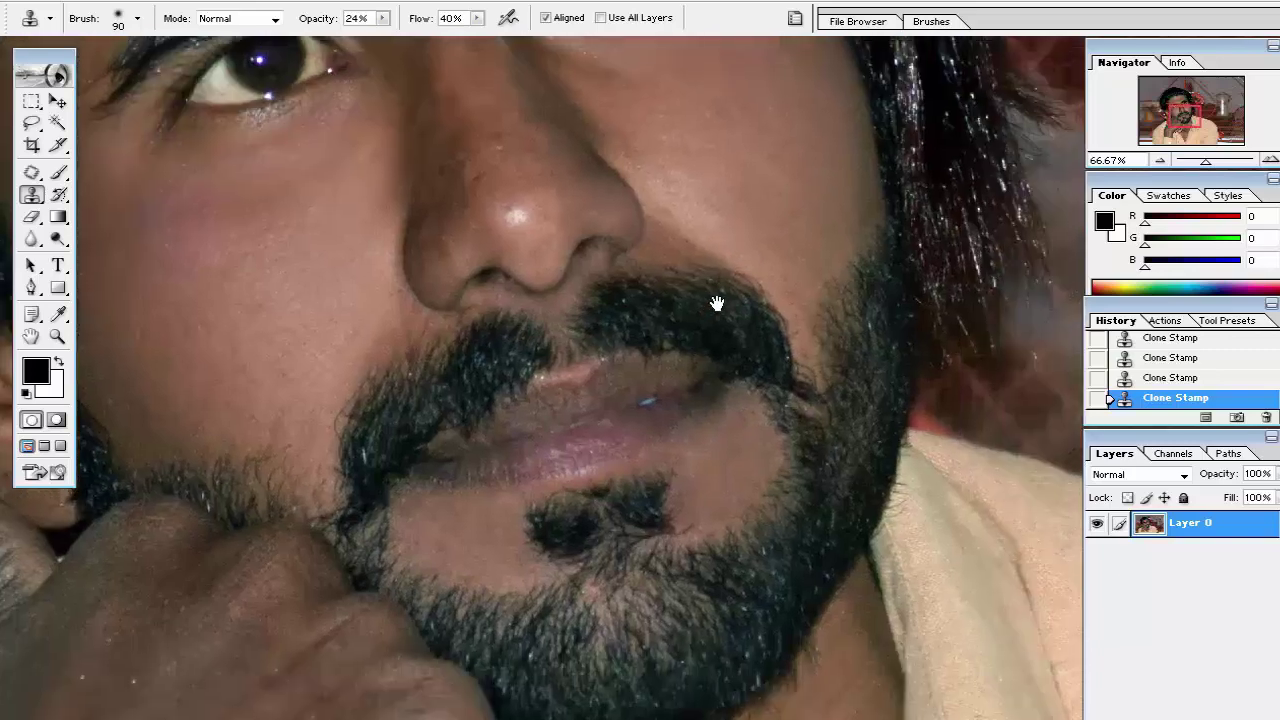
scroll(717, 334, down, 2)
scroll(660, 429, down, 2)
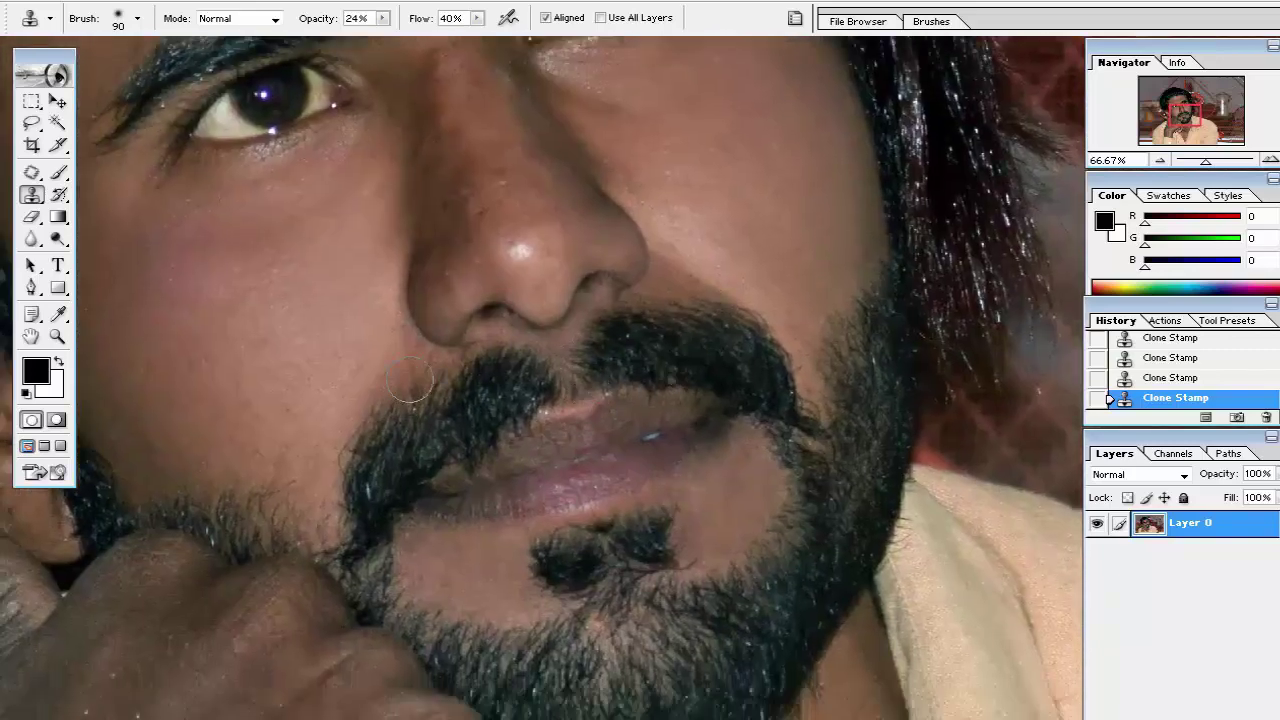
drag(539, 570, 594, 609)
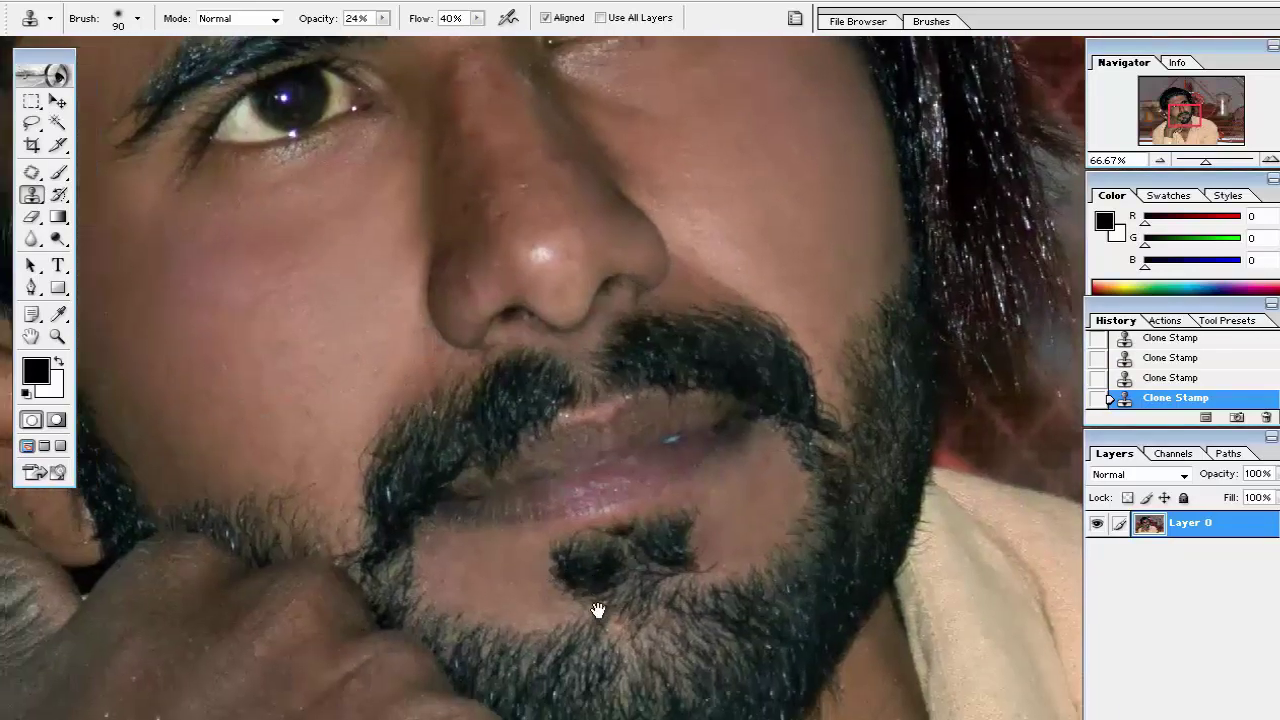
mouse_move(511, 569)
mouse_down()
mouse_move(508, 632)
mouse_move(473, 662)
mouse_up()
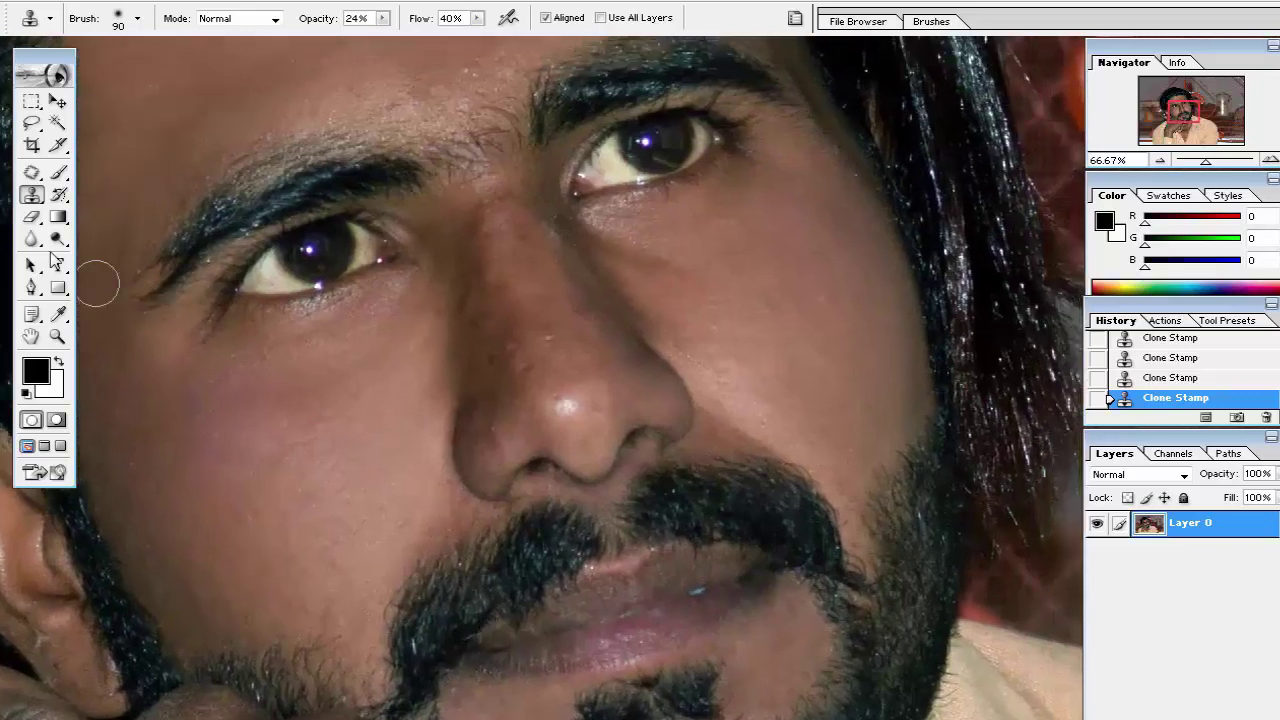
- Trace a Pen path with anchor points along the lower and upper lip outline
key(p)
click(469, 665)
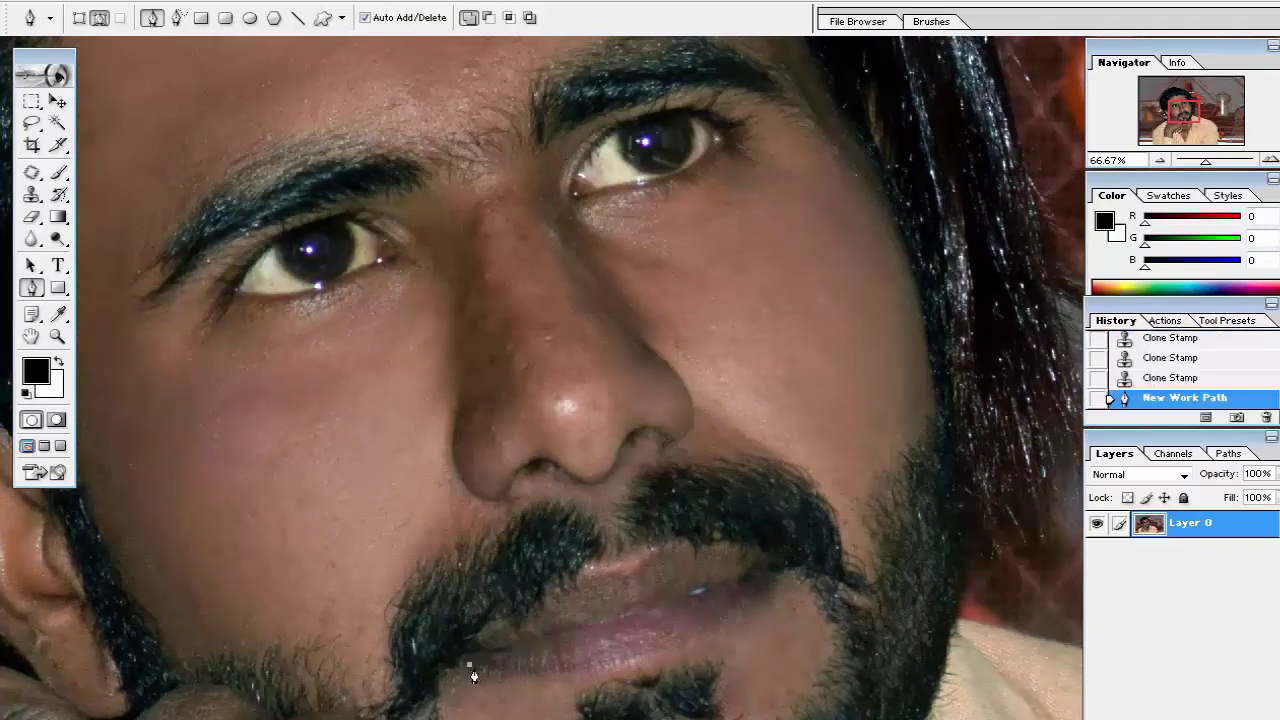
click(499, 672)
click(567, 669)
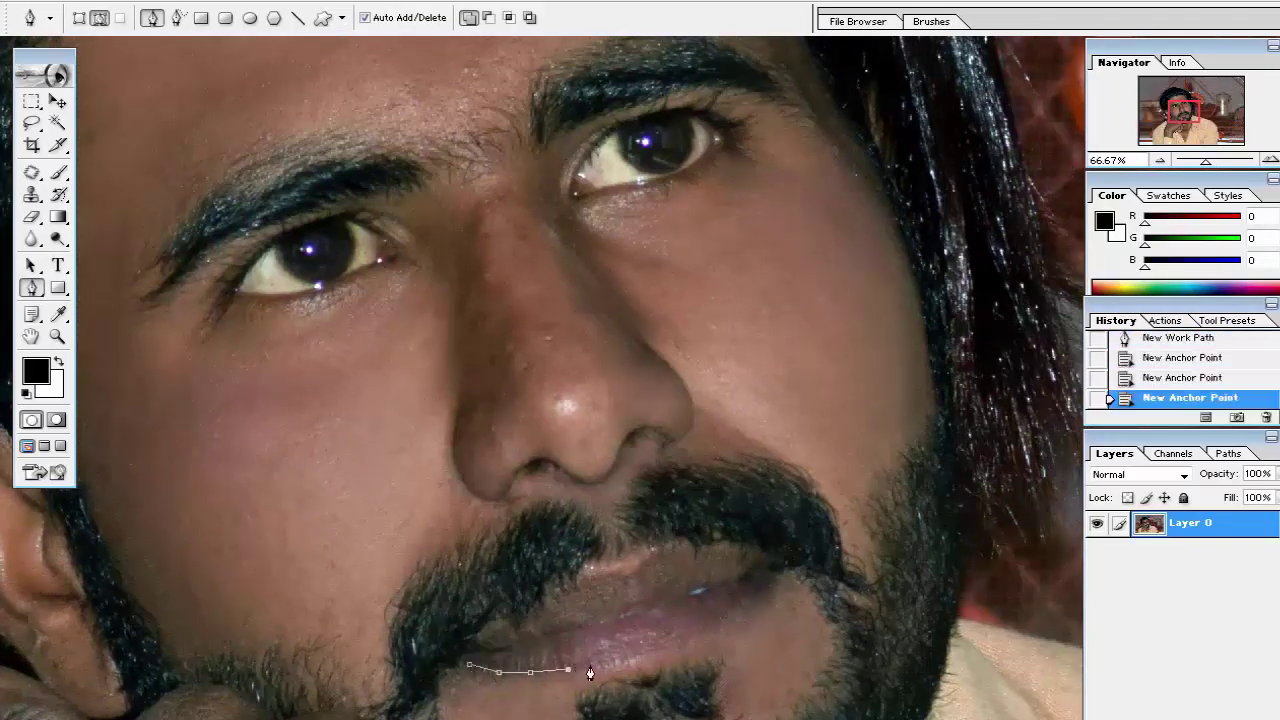
click(640, 656)
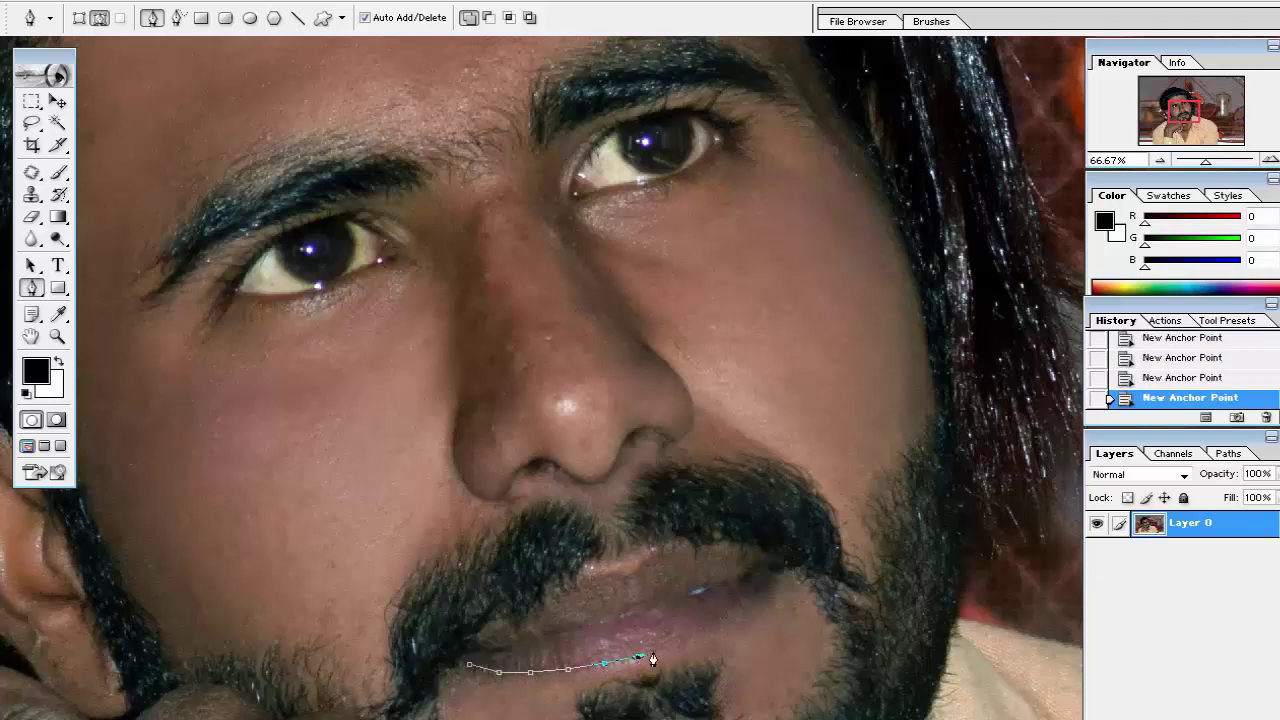
click(715, 624)
click(739, 607)
click(705, 550)
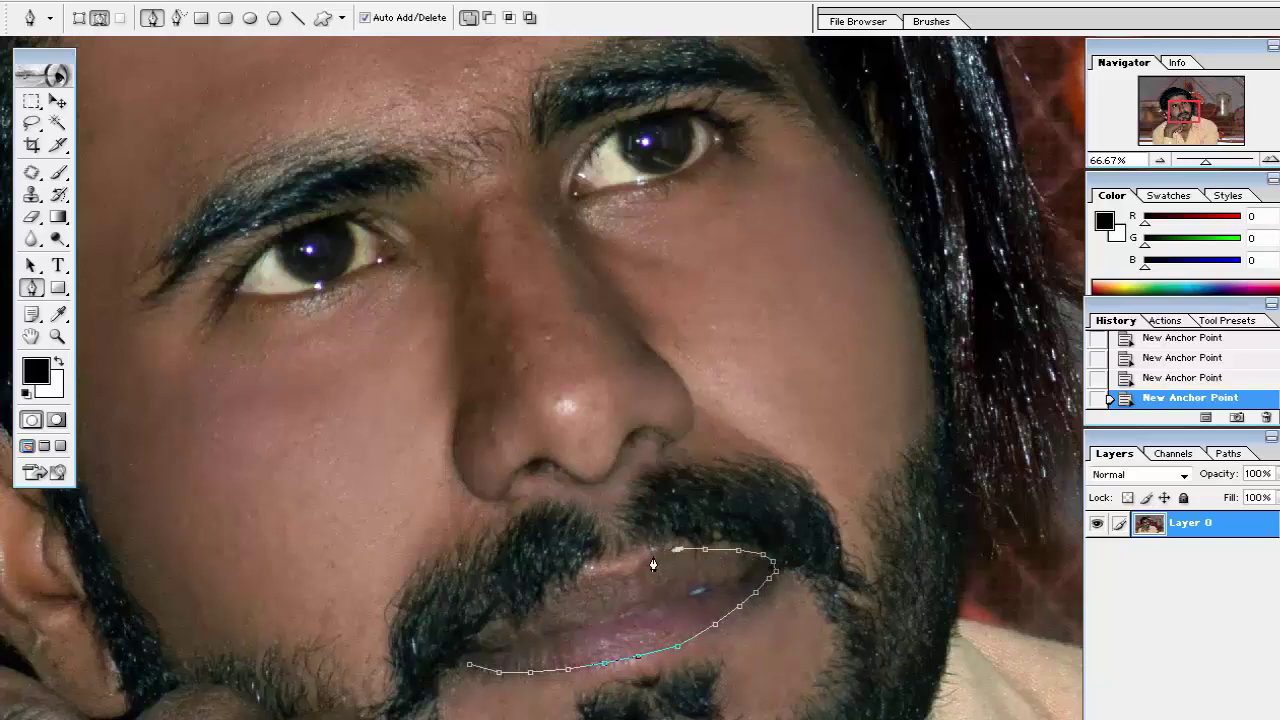
click(647, 557)
click(607, 572)
click(566, 587)
click(525, 611)
- Close the lip path and turn it into a selection with a 3-pixel feather
click(463, 672)
right_click(601, 637)
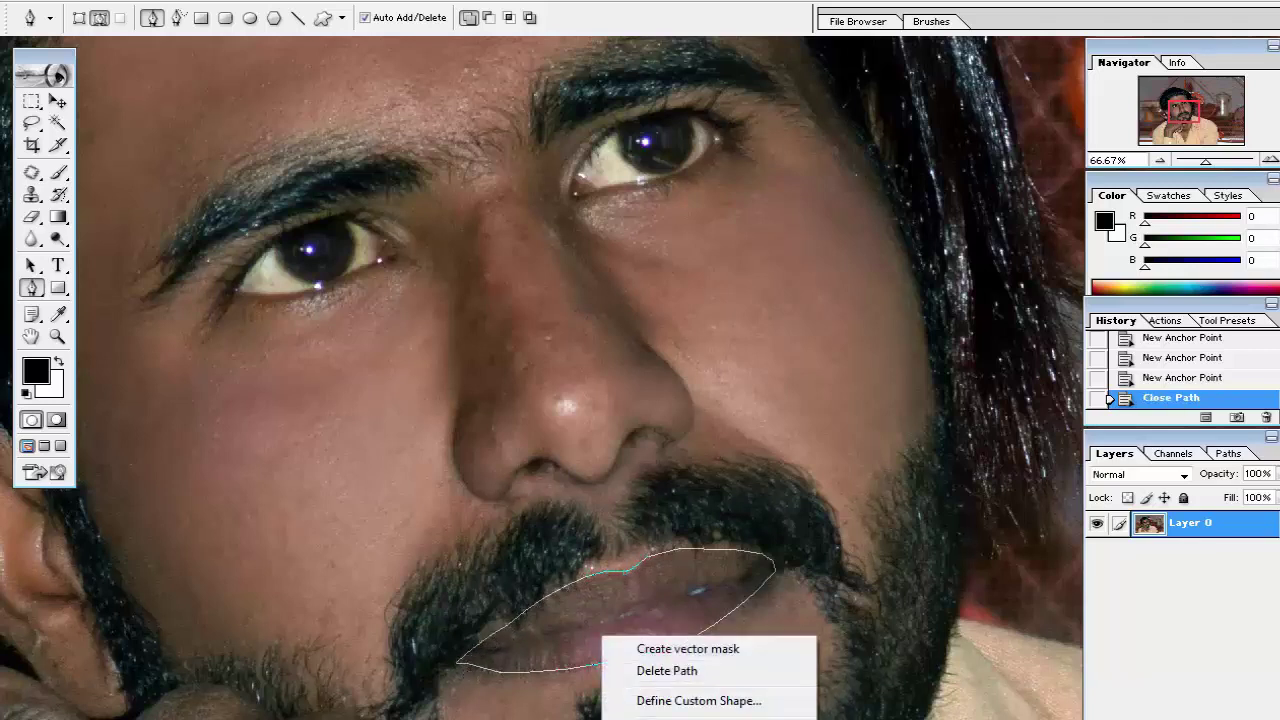
click(690, 716)
text(3)
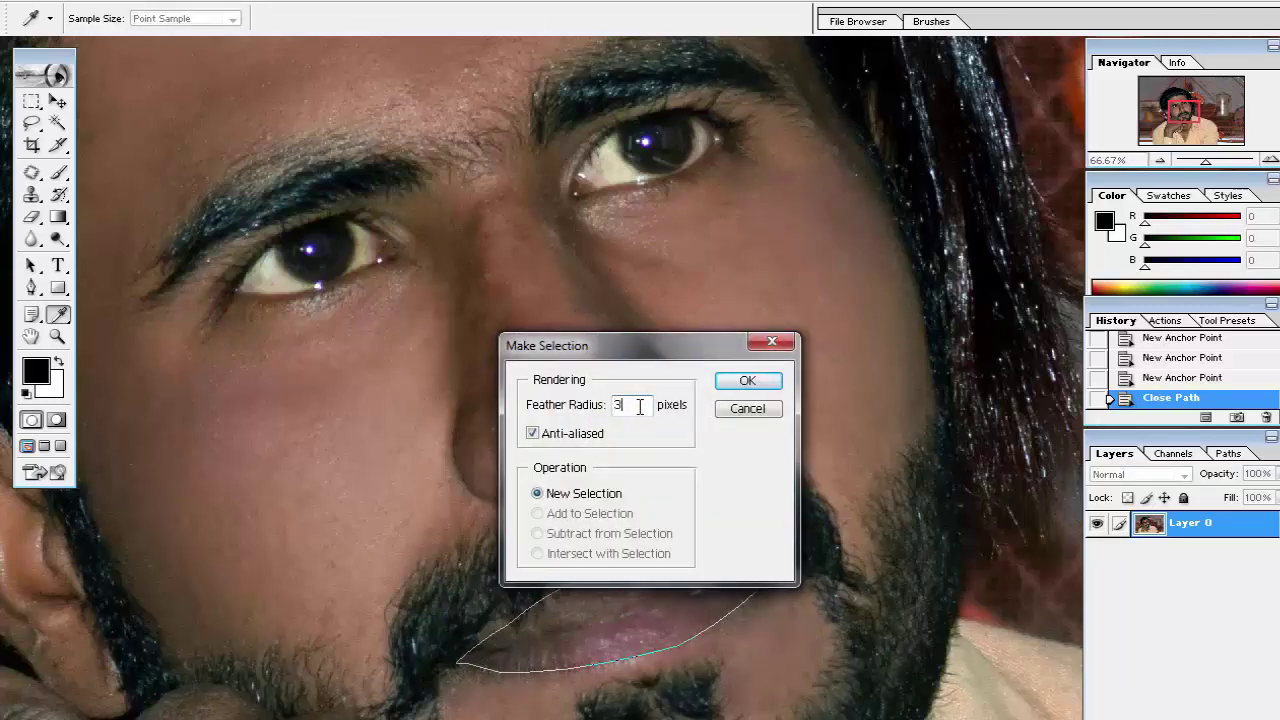
key(Return)
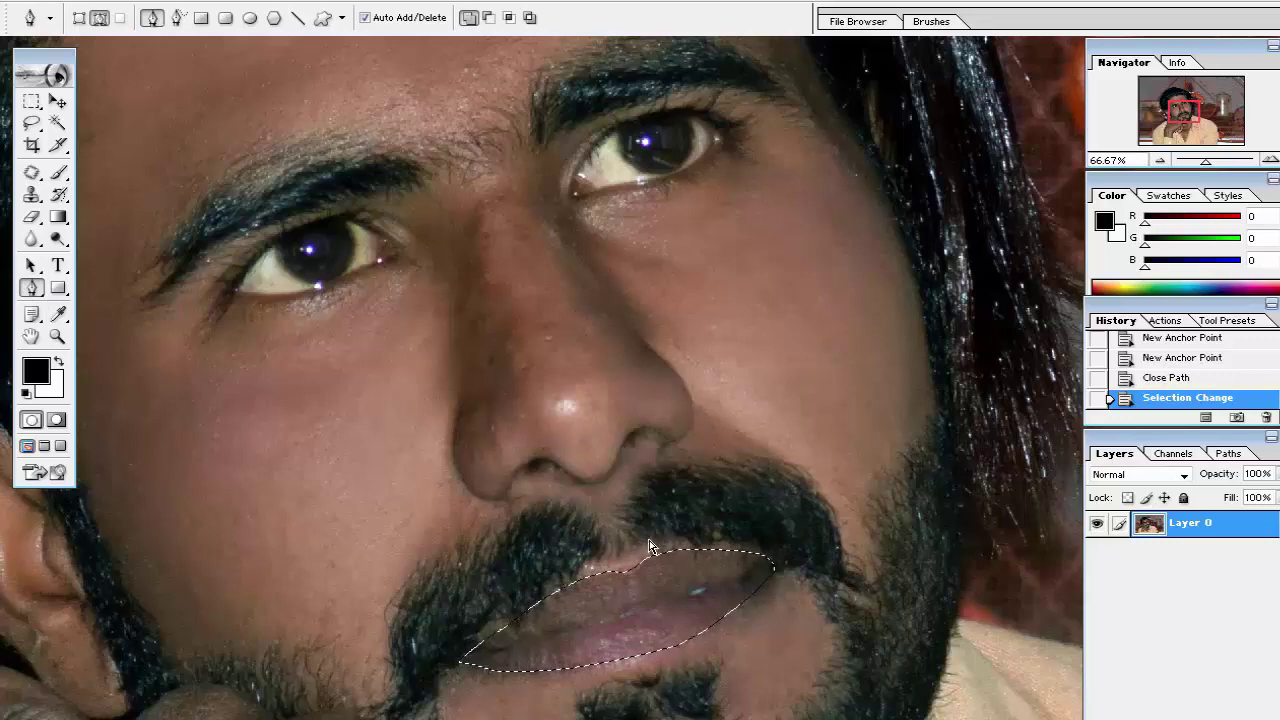
- Color-balance the lips: midtones +13/−11/+6, shadows +4/+3/+8, then deselect
key(ctrl+b)
mouse_move(672, 330)
mouse_down()
mouse_move(688, 262)
mouse_move(672, 163)
mouse_up()
mouse_move(624, 262)
mouse_down()
mouse_move(642, 268)
mouse_move(617, 295)
mouse_move(630, 312)
mouse_up()
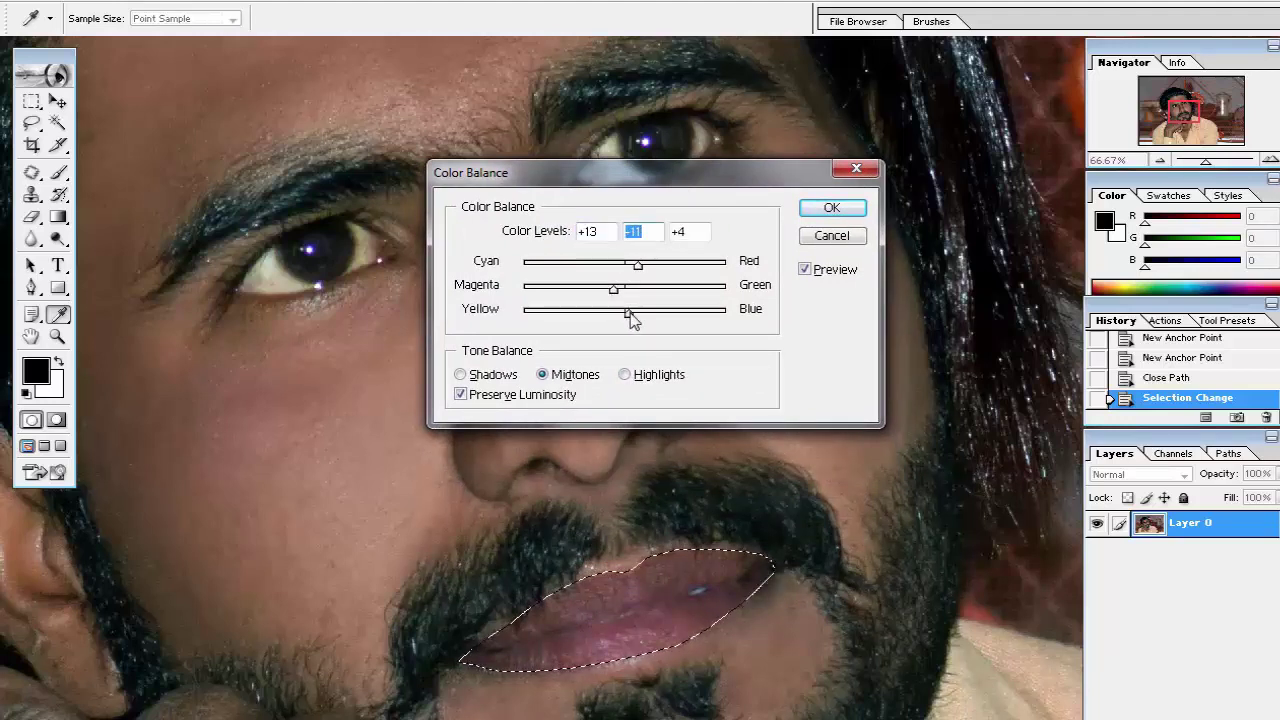
click(478, 376)
drag(624, 264, 633, 311)
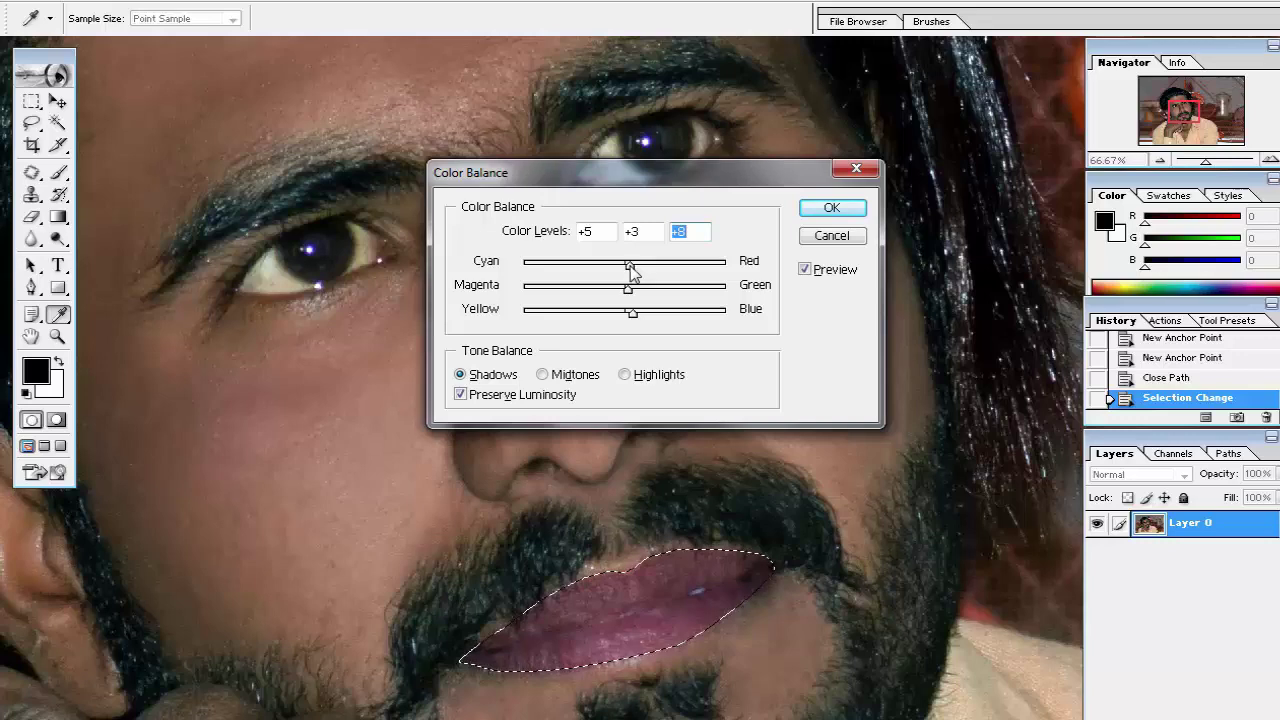
click(831, 208)
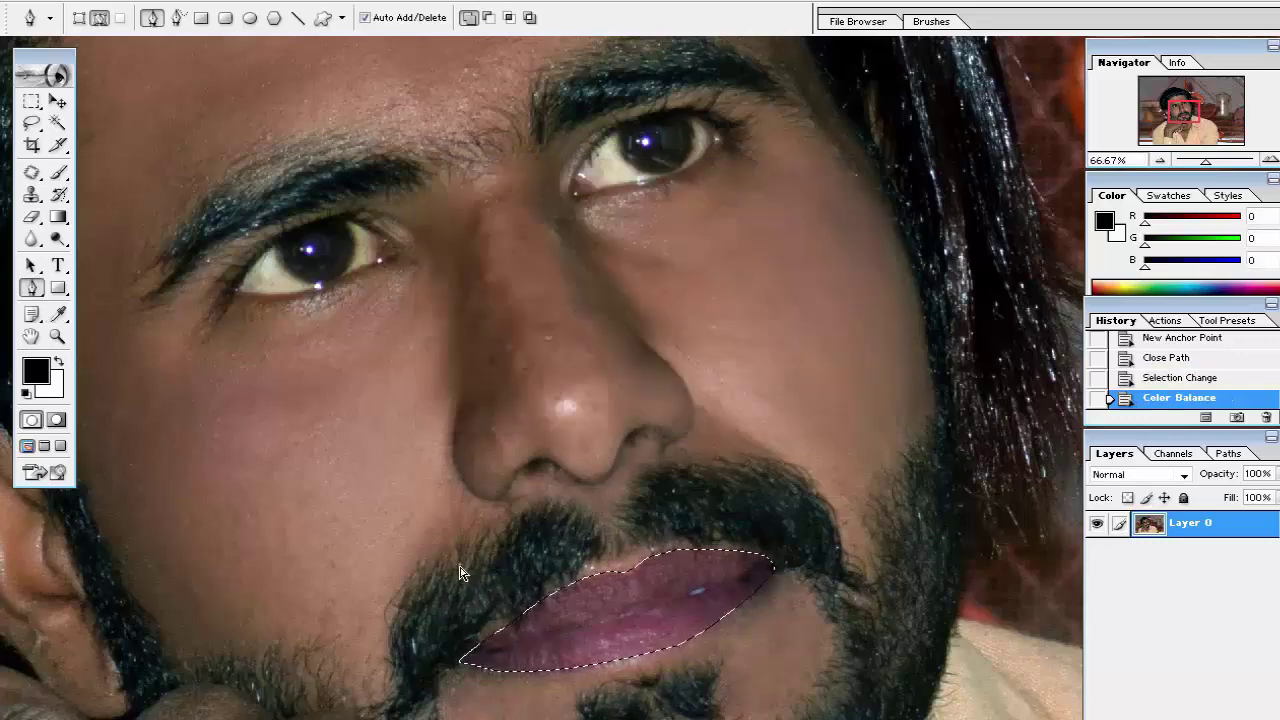
key(ctrl+d)
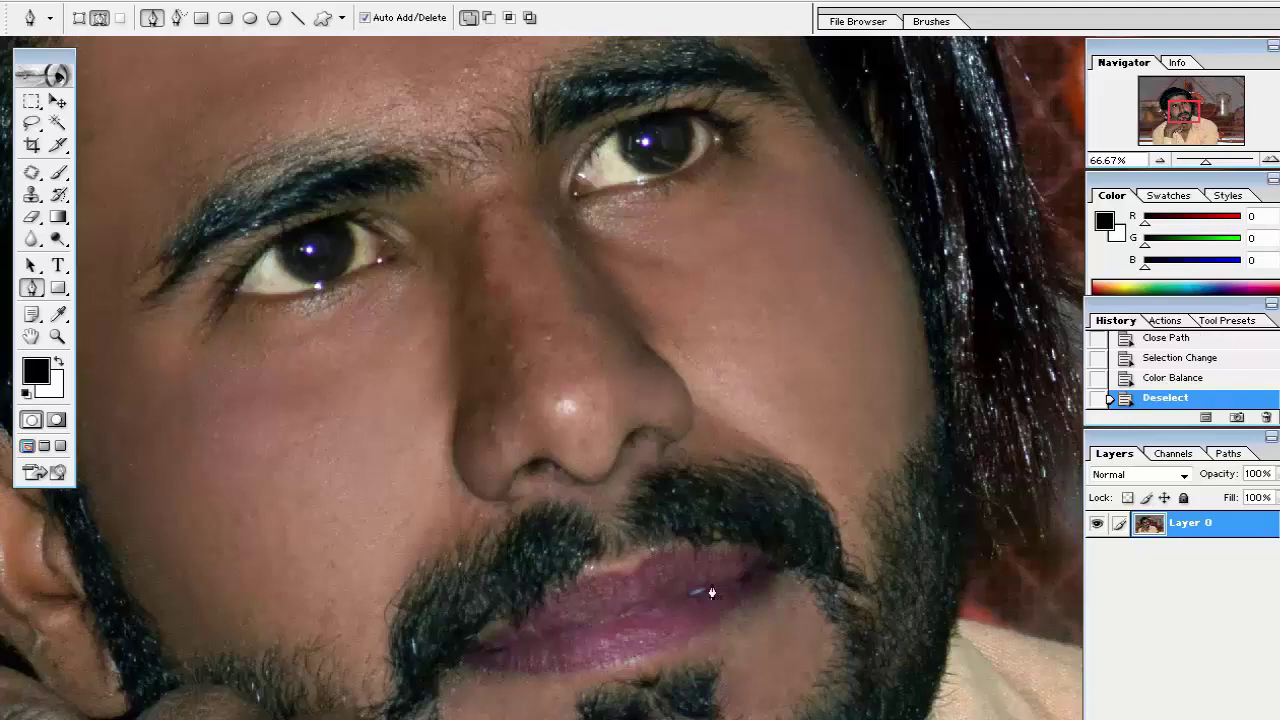
- Zoom out to the whole portrait and launch the Tiffen Dfx filter
key(ctrl+minus)
key(ctrl+minus)
key(ctrl+minus)
key(ctrl+minus)
key(ctrl+minus)
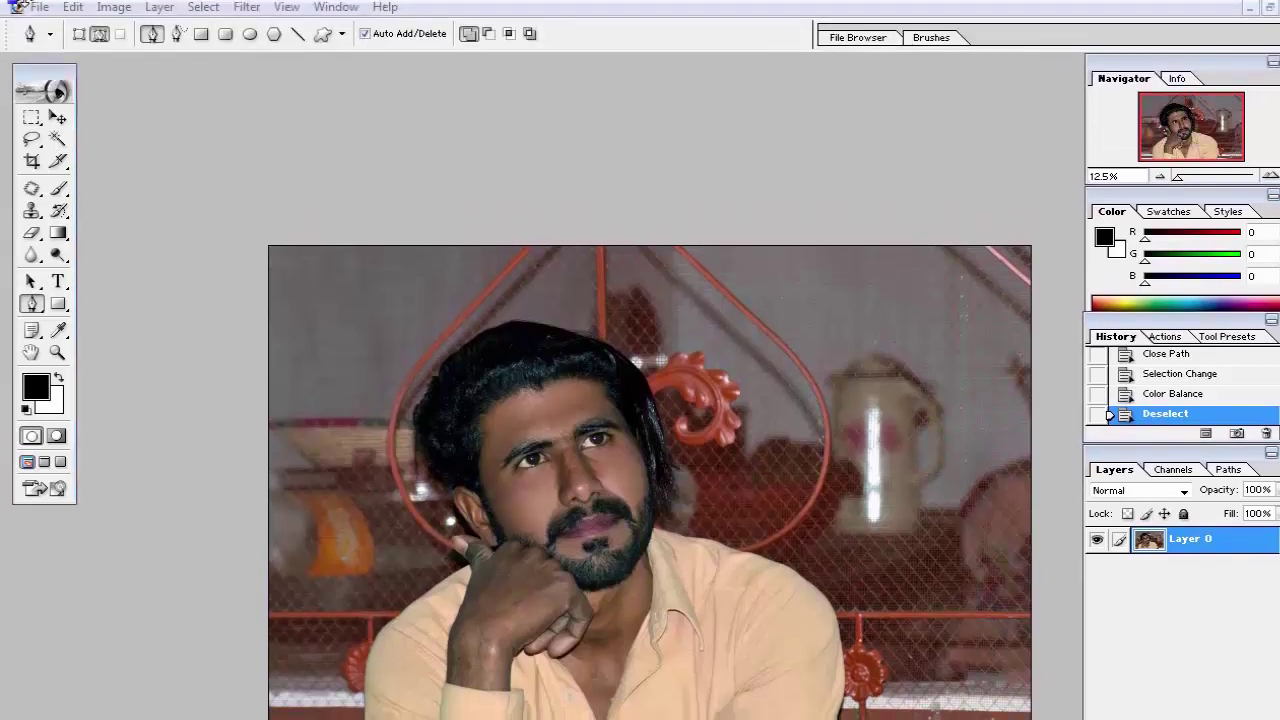
click(246, 9)
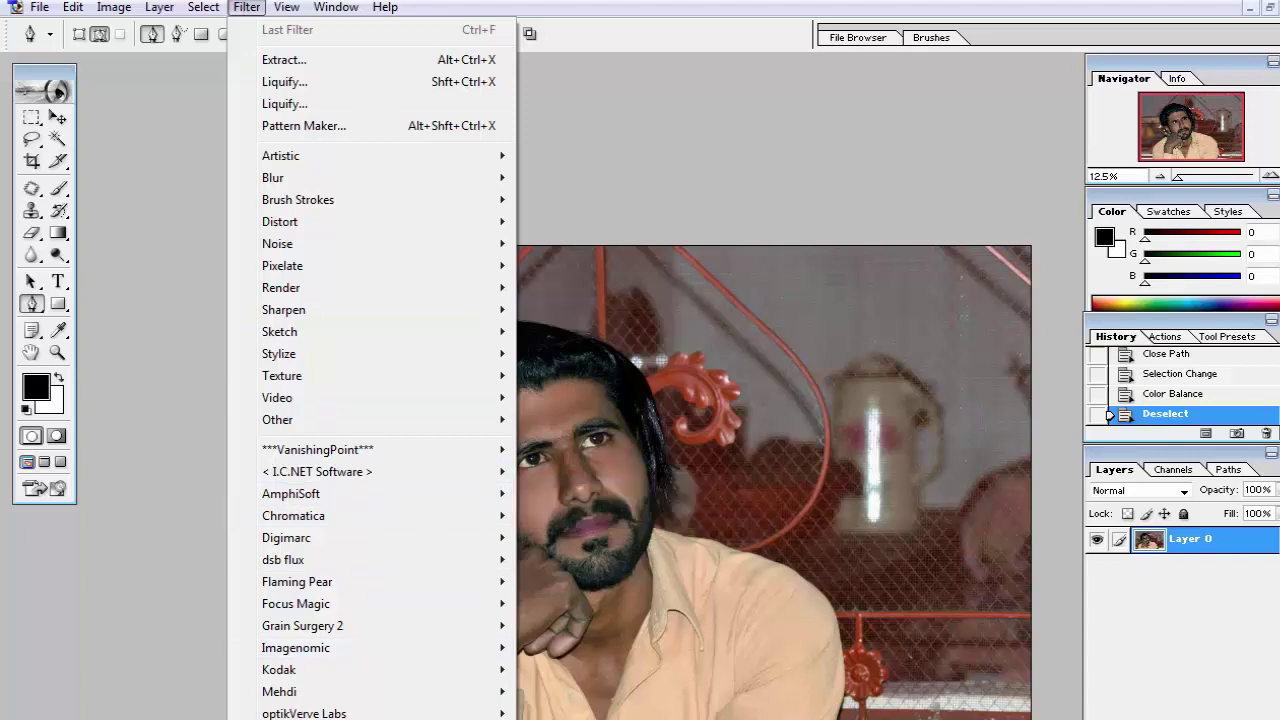
click(14, 7)
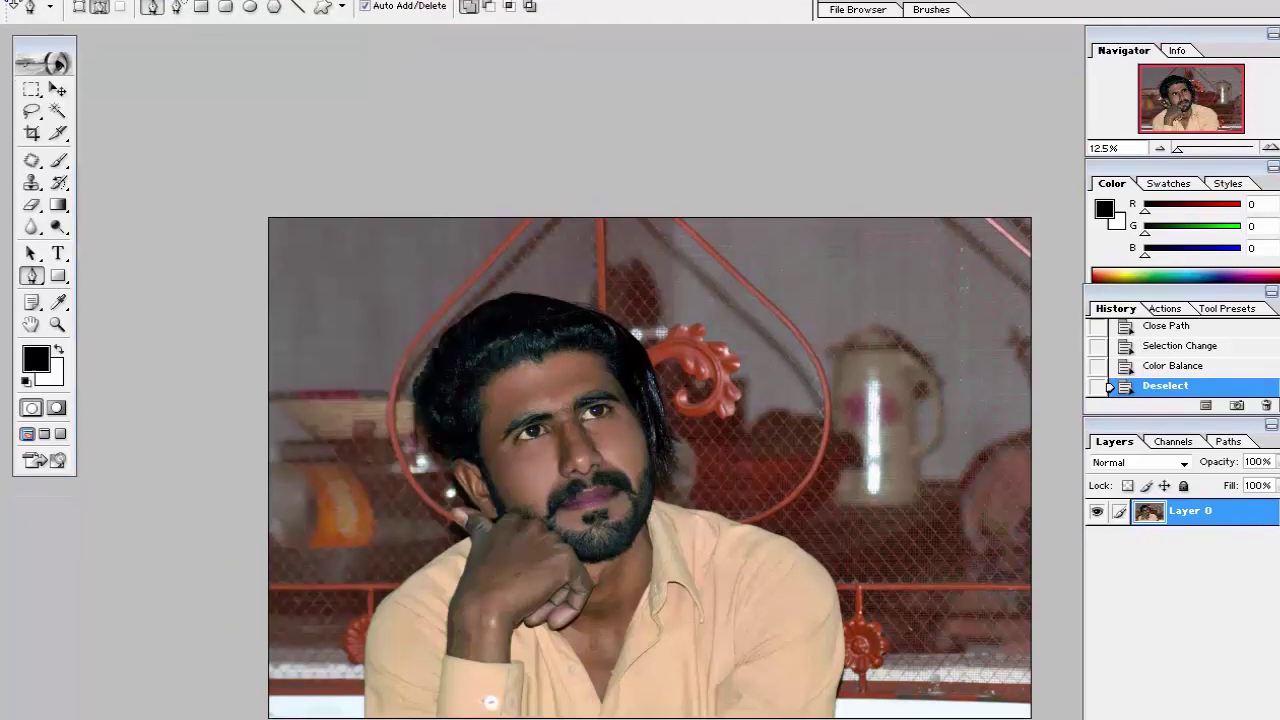
click(245, 2)
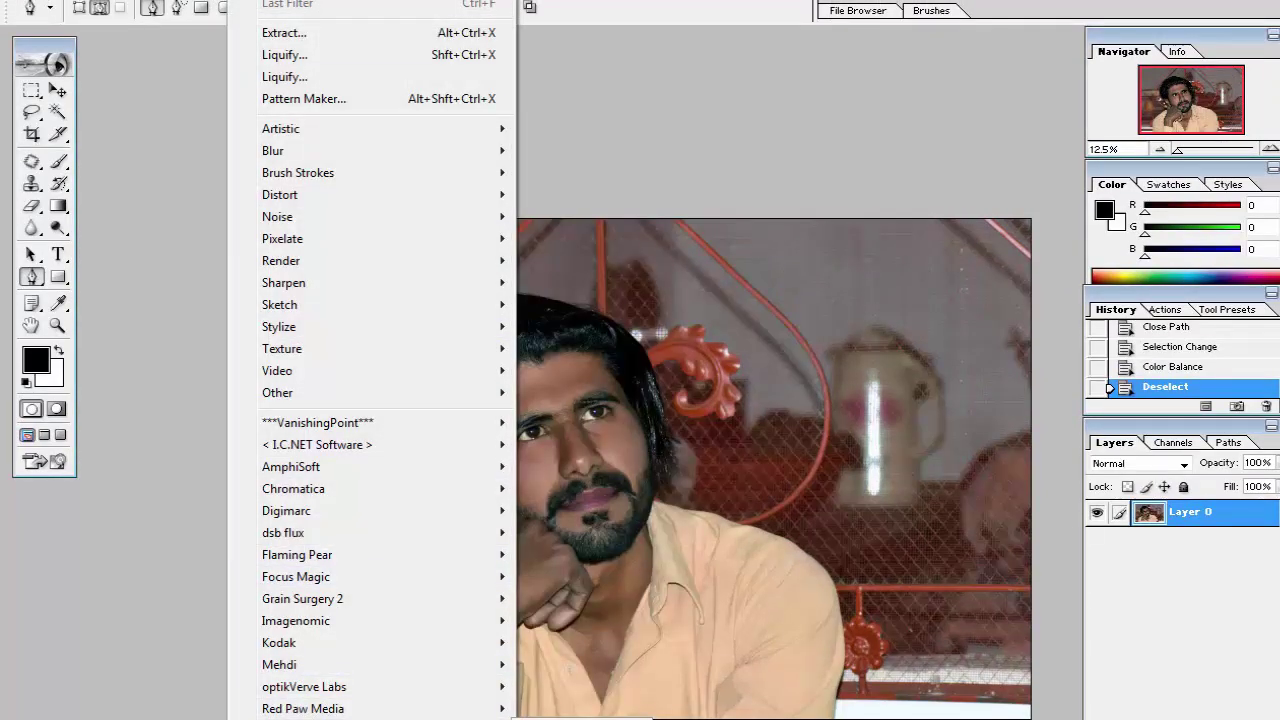
click(514, 528)
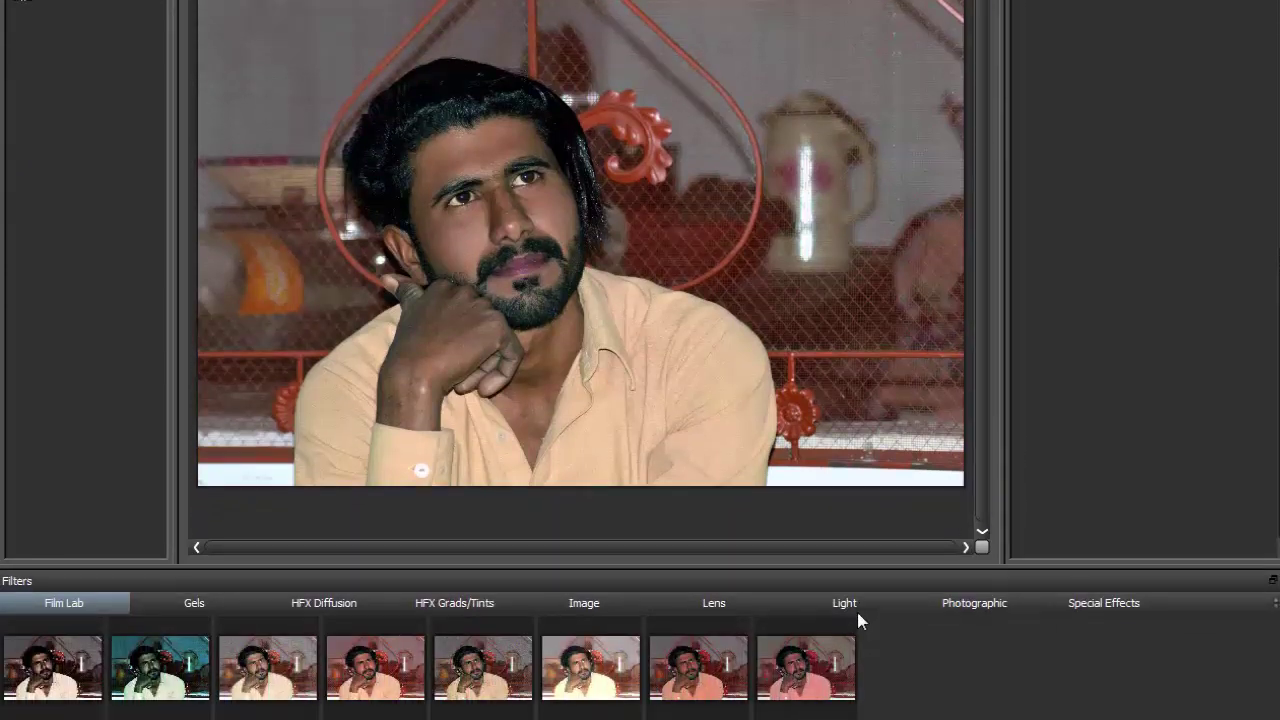
- Light the portrait with Tiffen Dfx's Silver Reflector 5 preset (brightness 50, range 80)
click(854, 608)
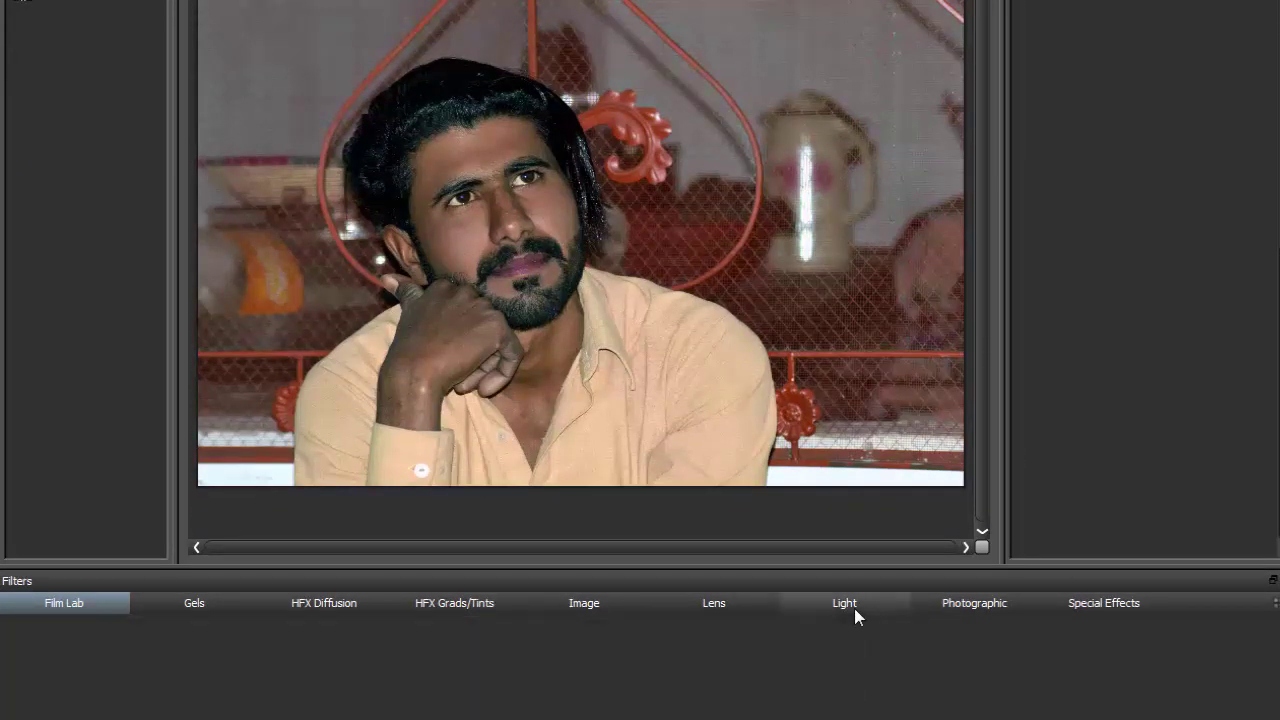
click(700, 675)
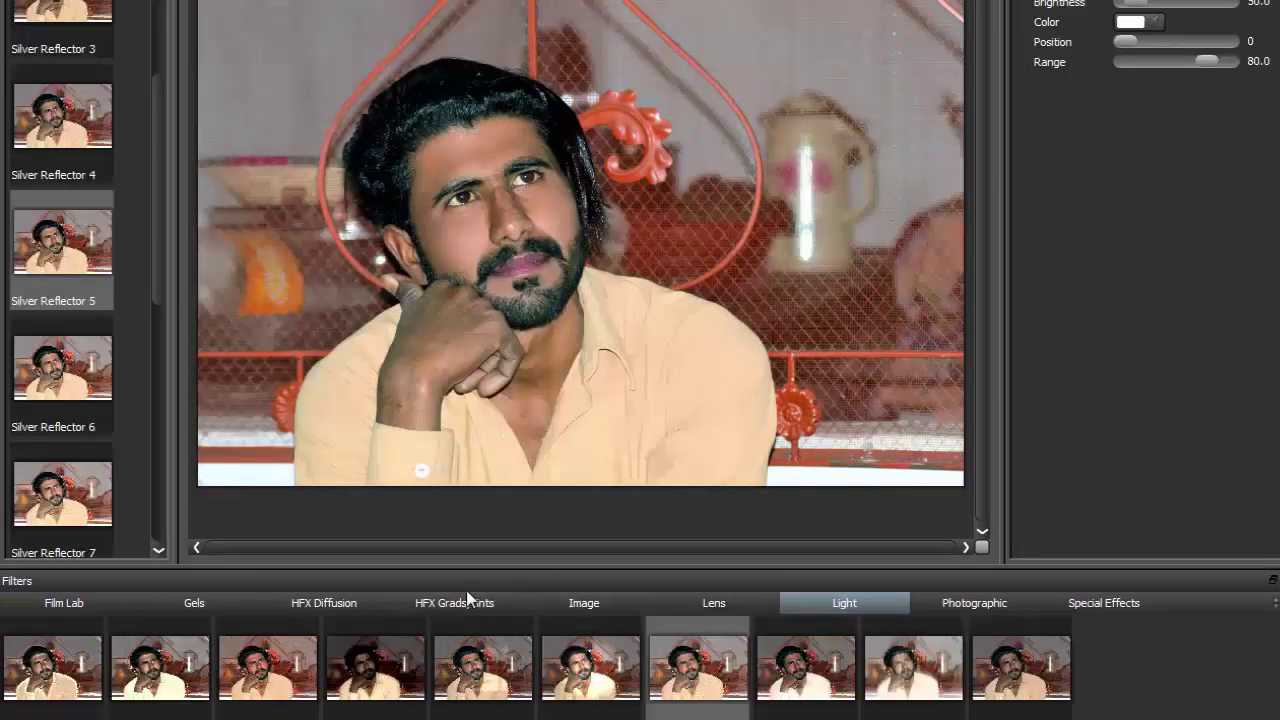
click(75, 142)
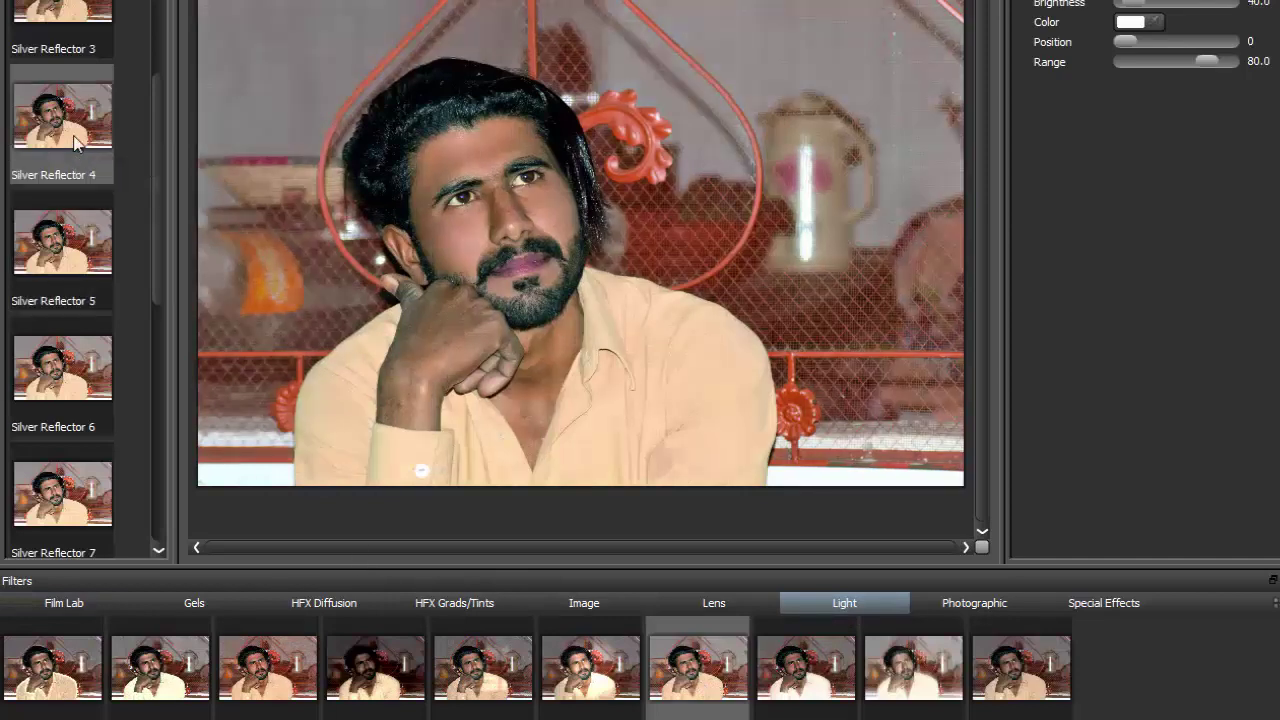
click(72, 250)
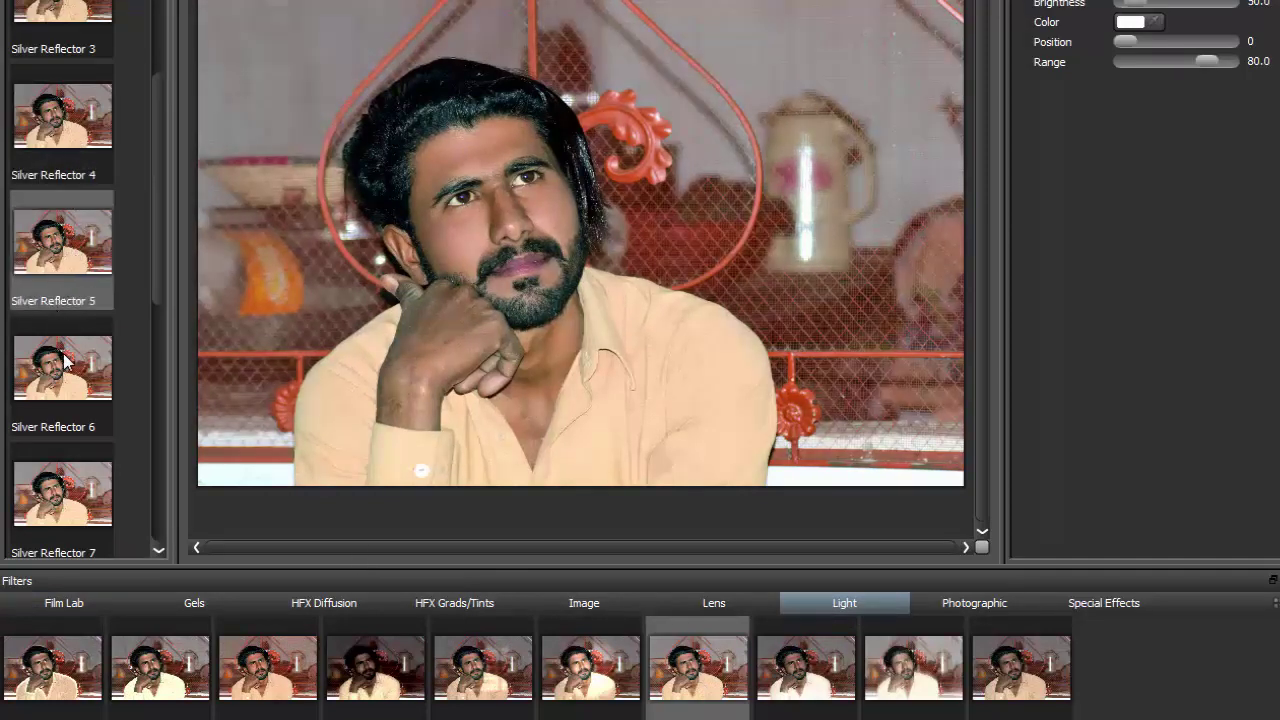
click(62, 352)
click(55, 271)
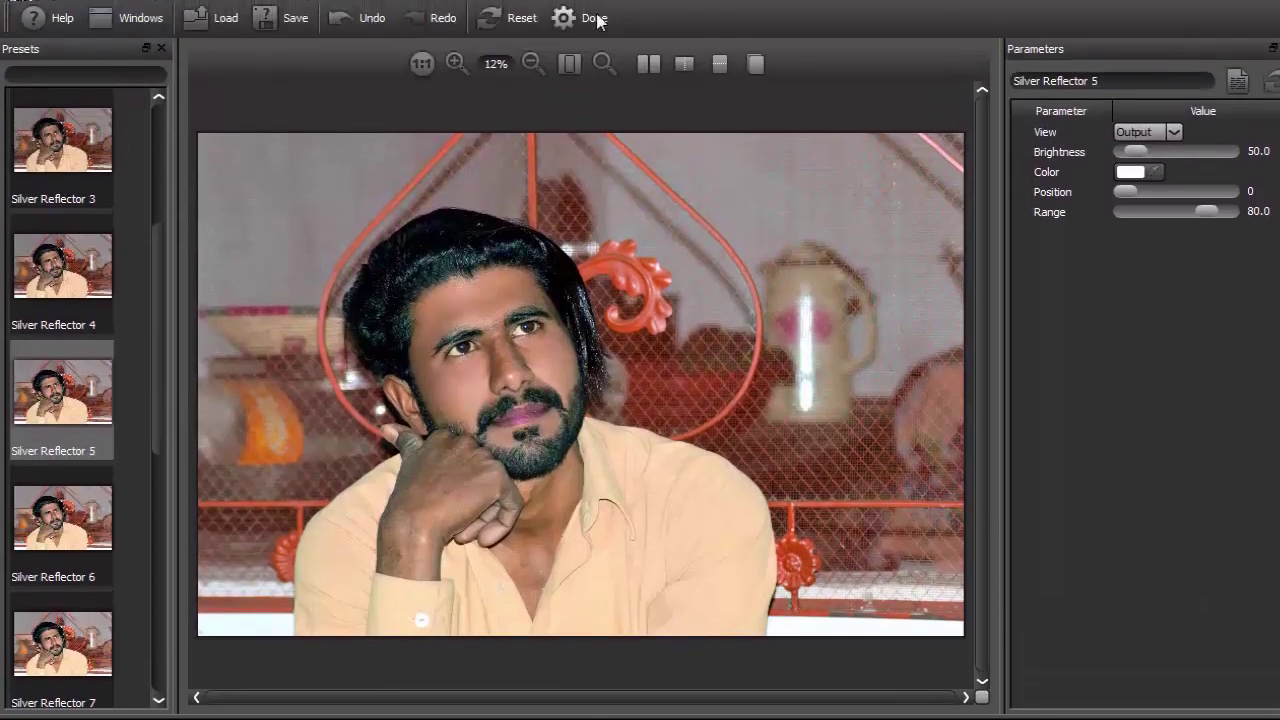
click(594, 18)
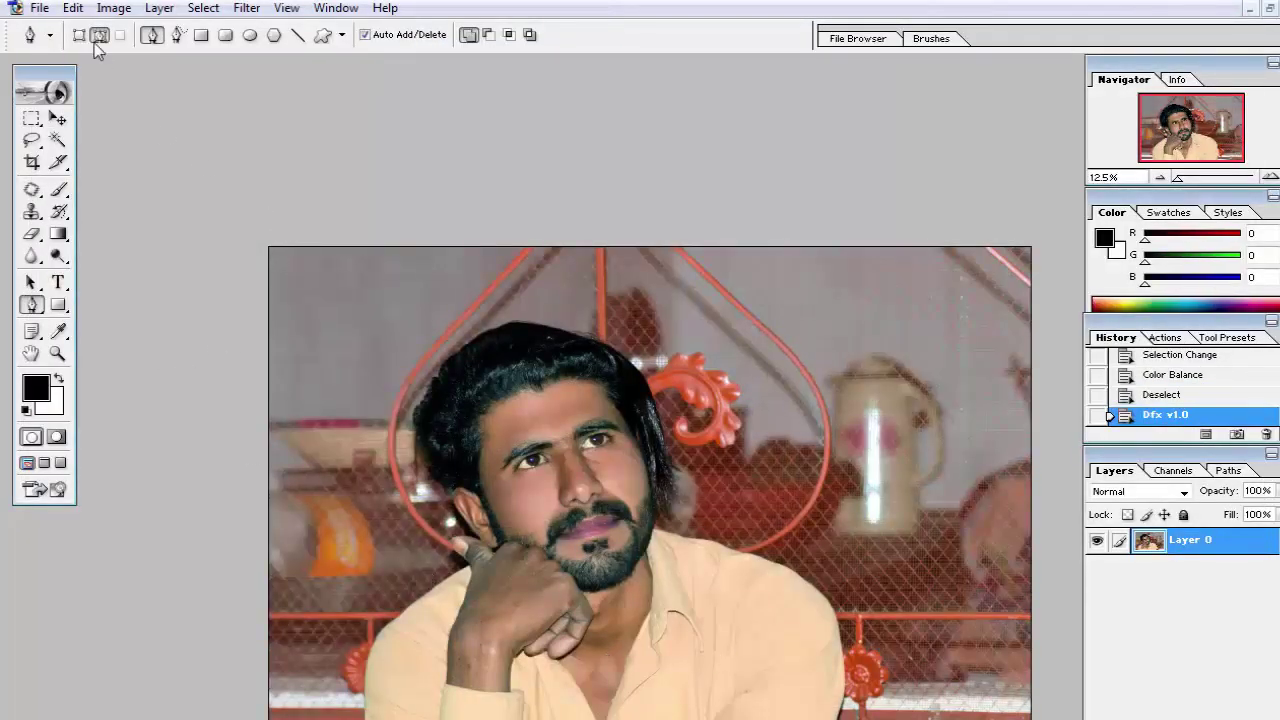
- Apply Curves lifting RGB midtones from 117 to 137 and nudging the Blue channel up
click(13, 8)
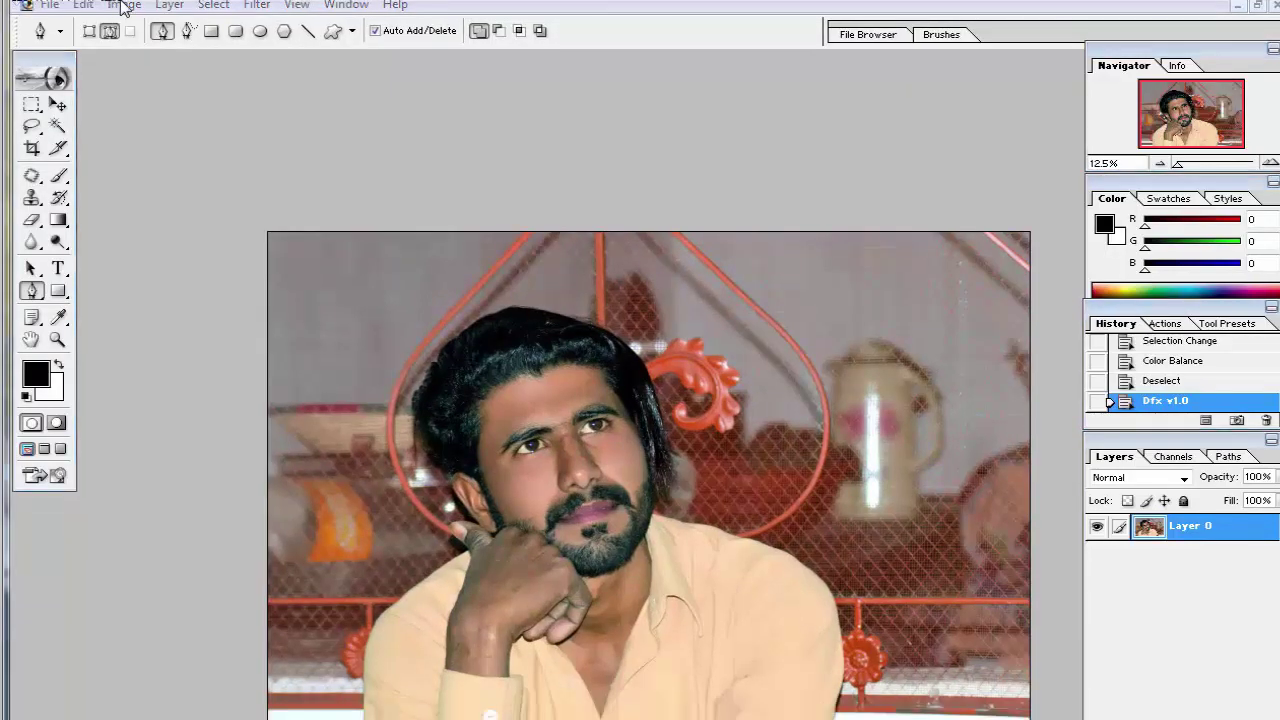
click(124, 5)
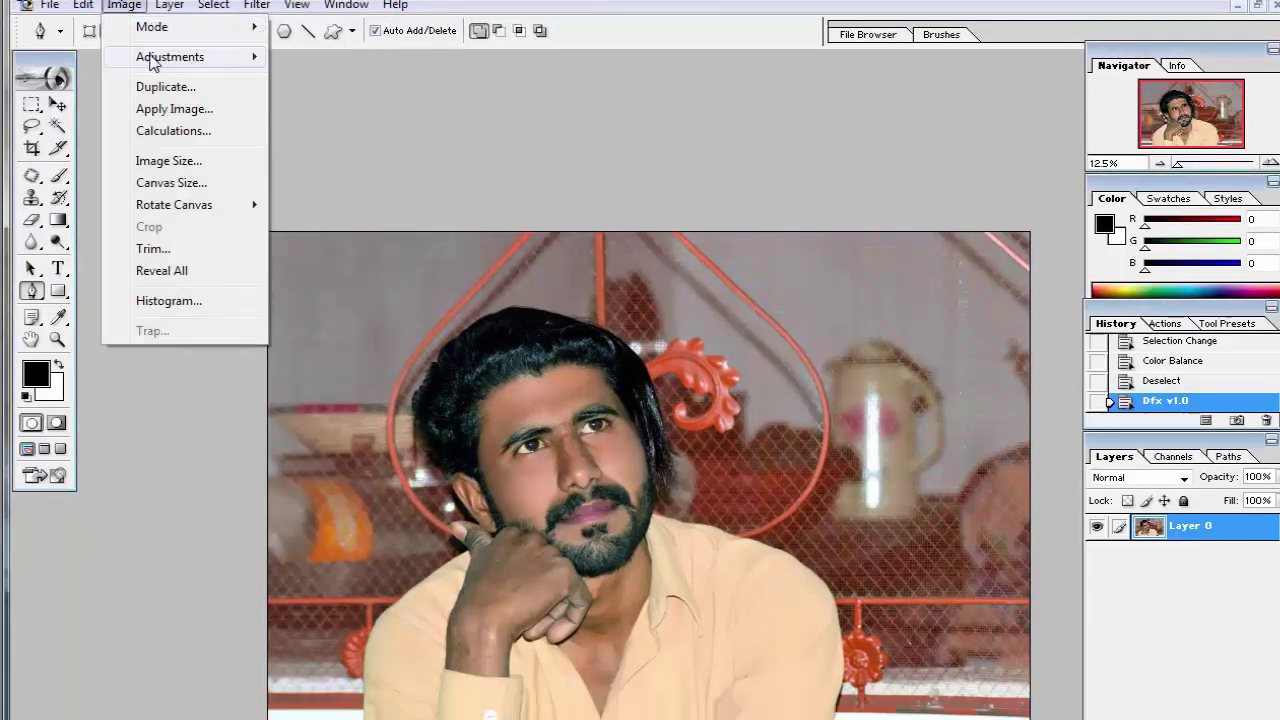
mouse_move(170, 57)
click(330, 146)
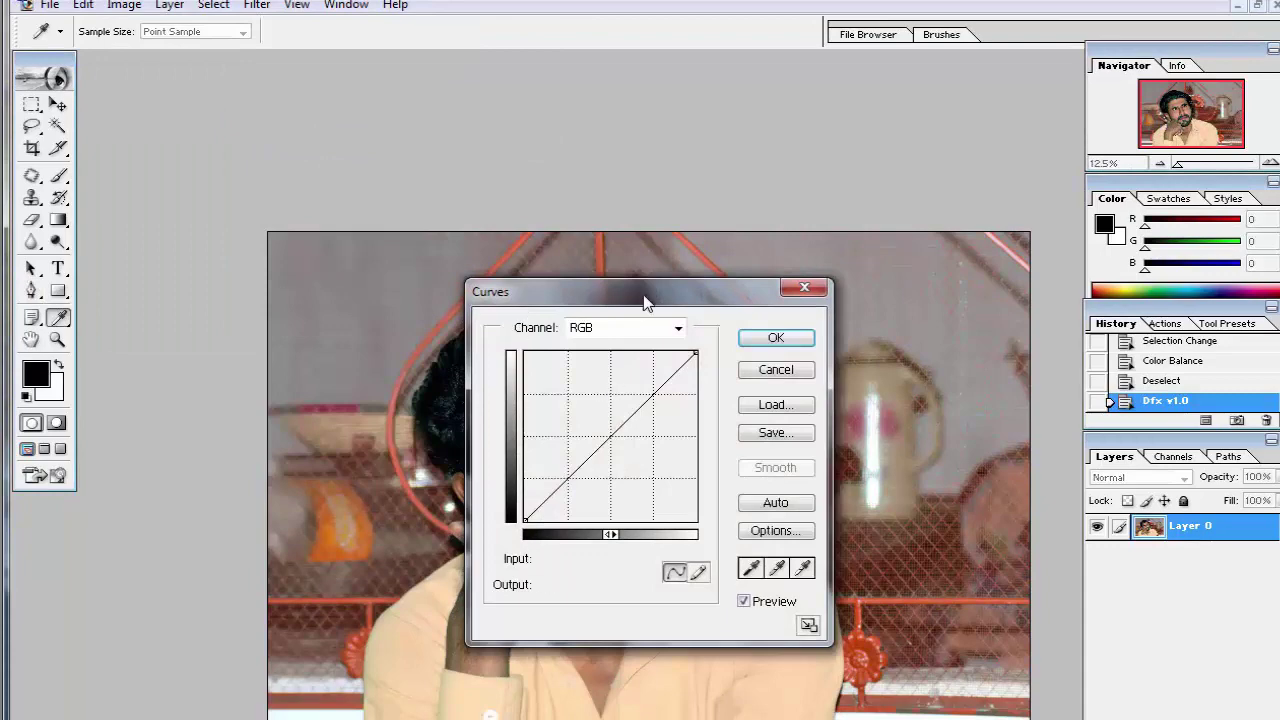
drag(645, 302, 892, 305)
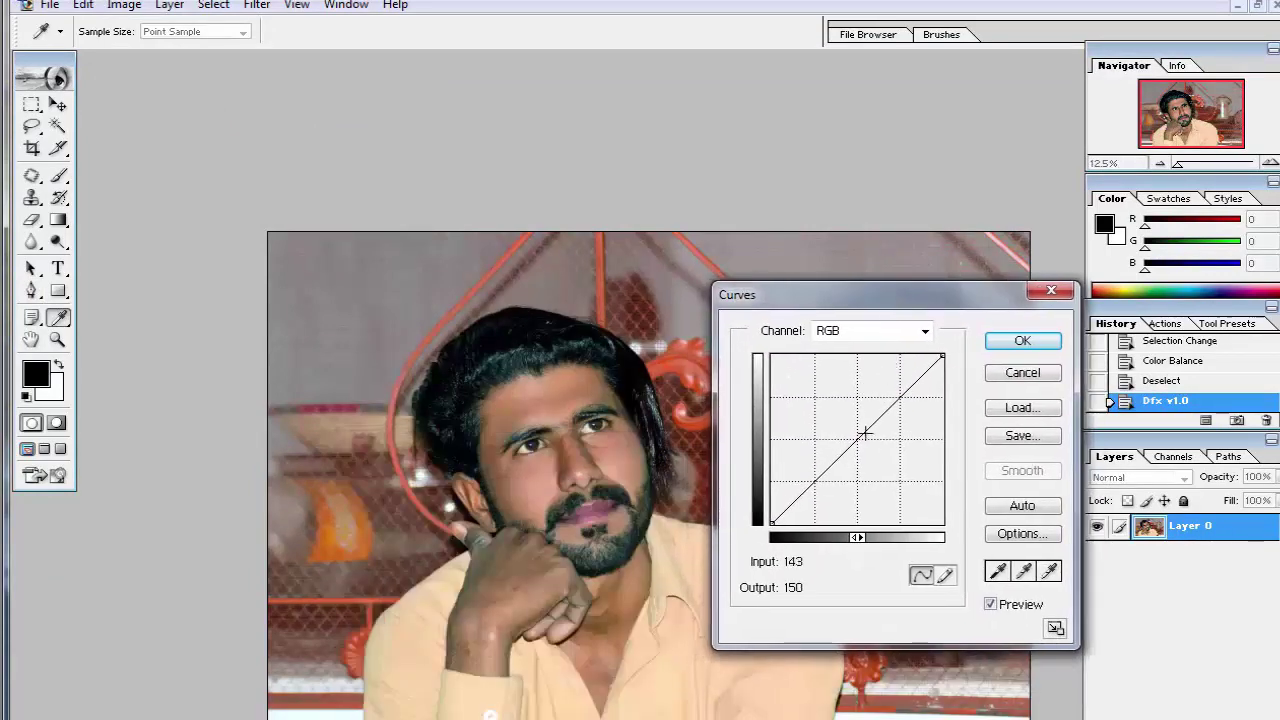
drag(853, 436, 850, 433)
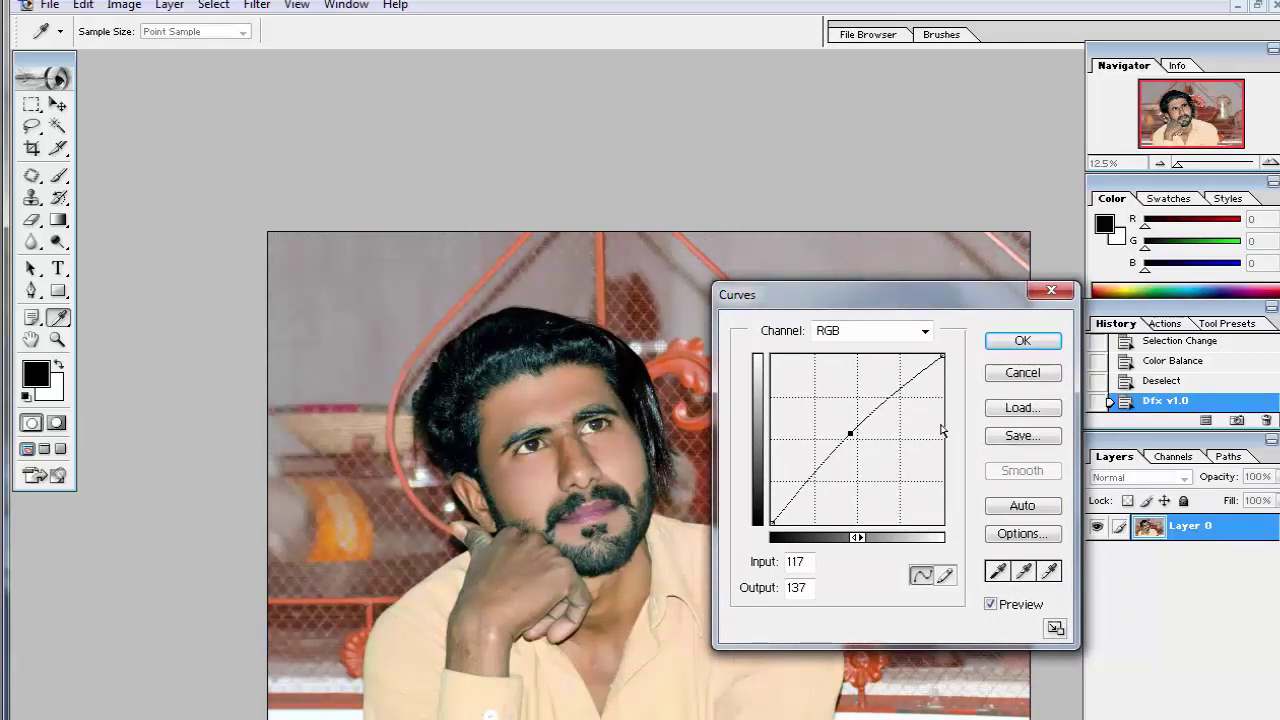
click(922, 340)
click(828, 397)
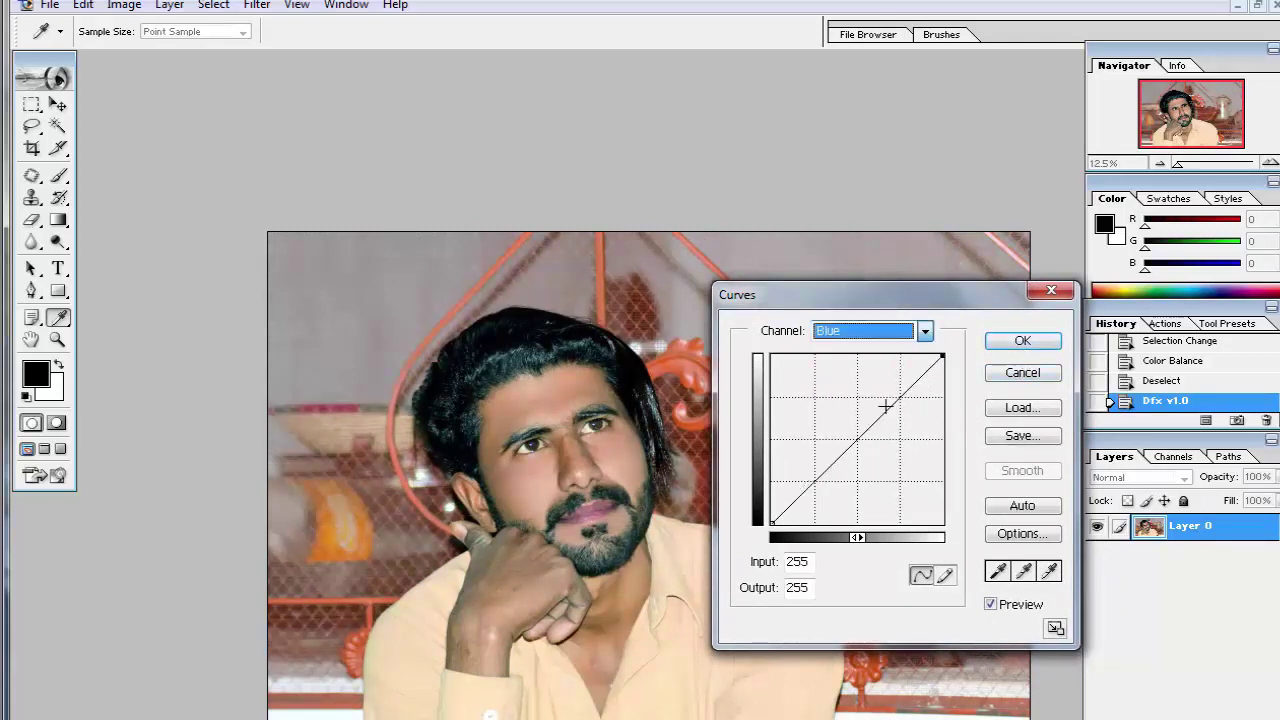
click(856, 440)
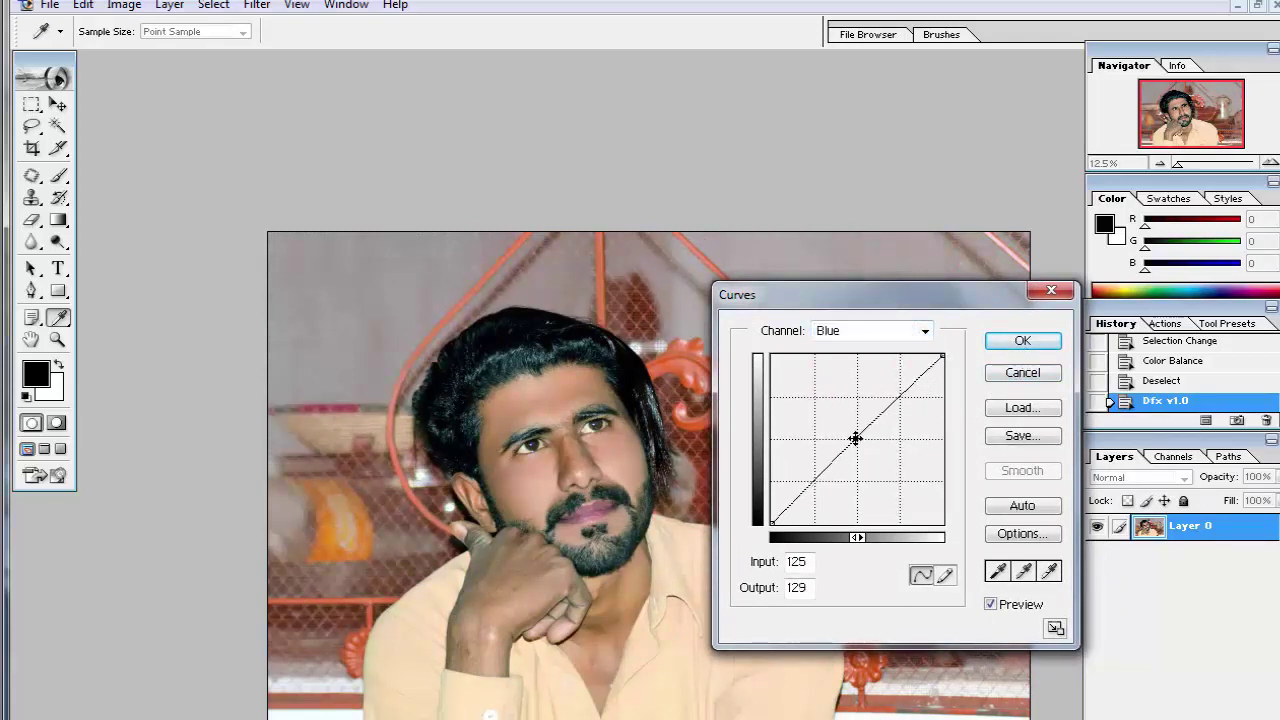
click(1020, 343)
key(p)
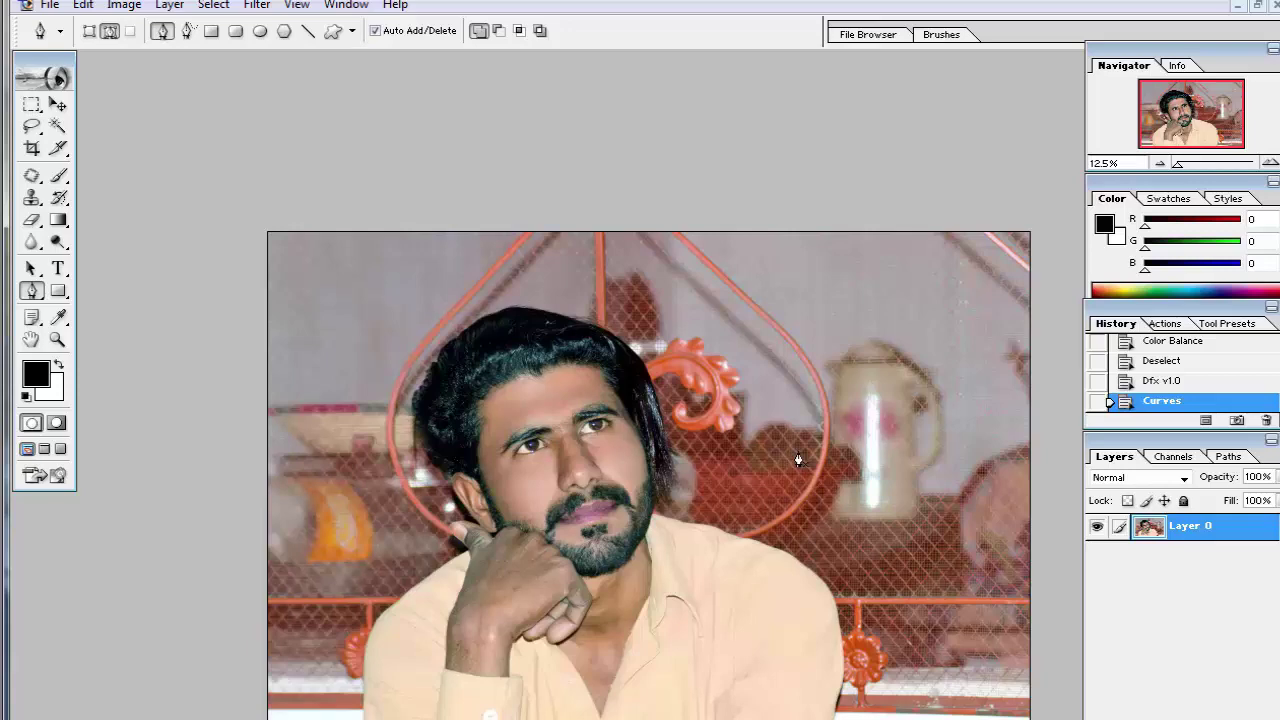
- Zoom into the face and apply a second Curves lifting RGB midtones from 113 to 134
key(ctrl+plus)
key(ctrl+plus)
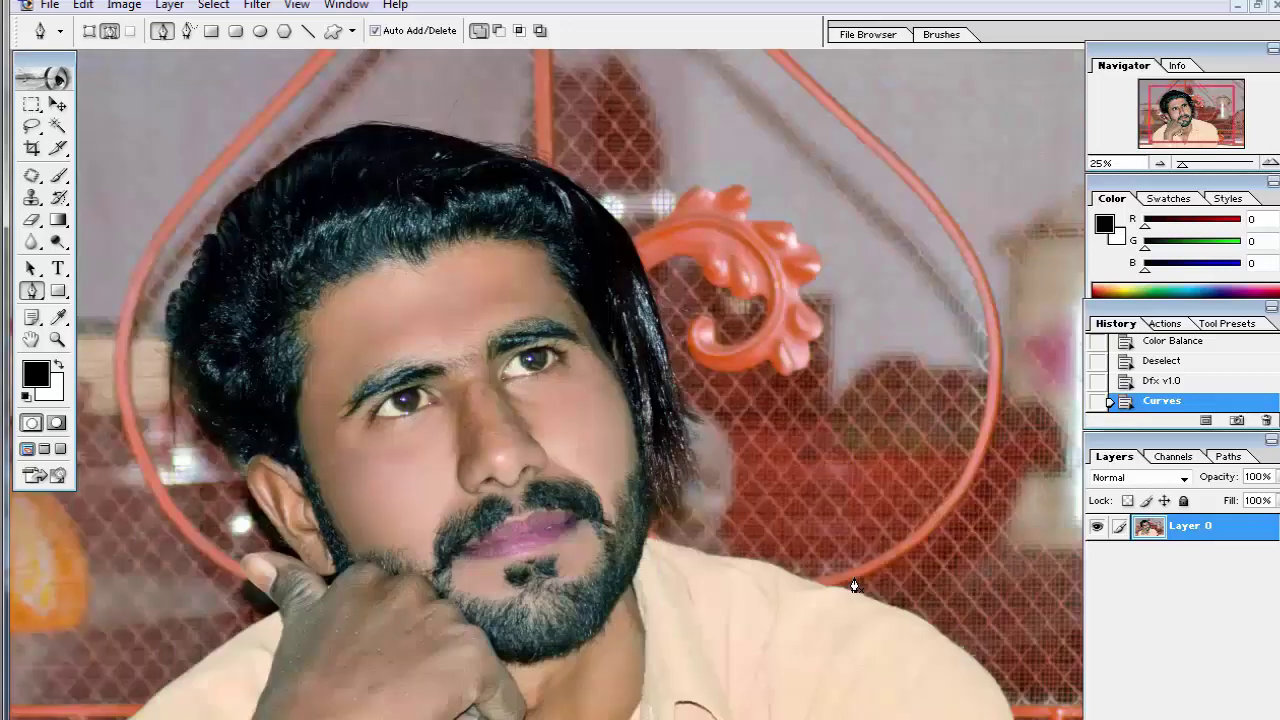
key(ctrl+plus)
mouse_move(703, 564)
mouse_down()
mouse_move(711, 425)
mouse_move(744, 454)
mouse_move(760, 449)
mouse_up()
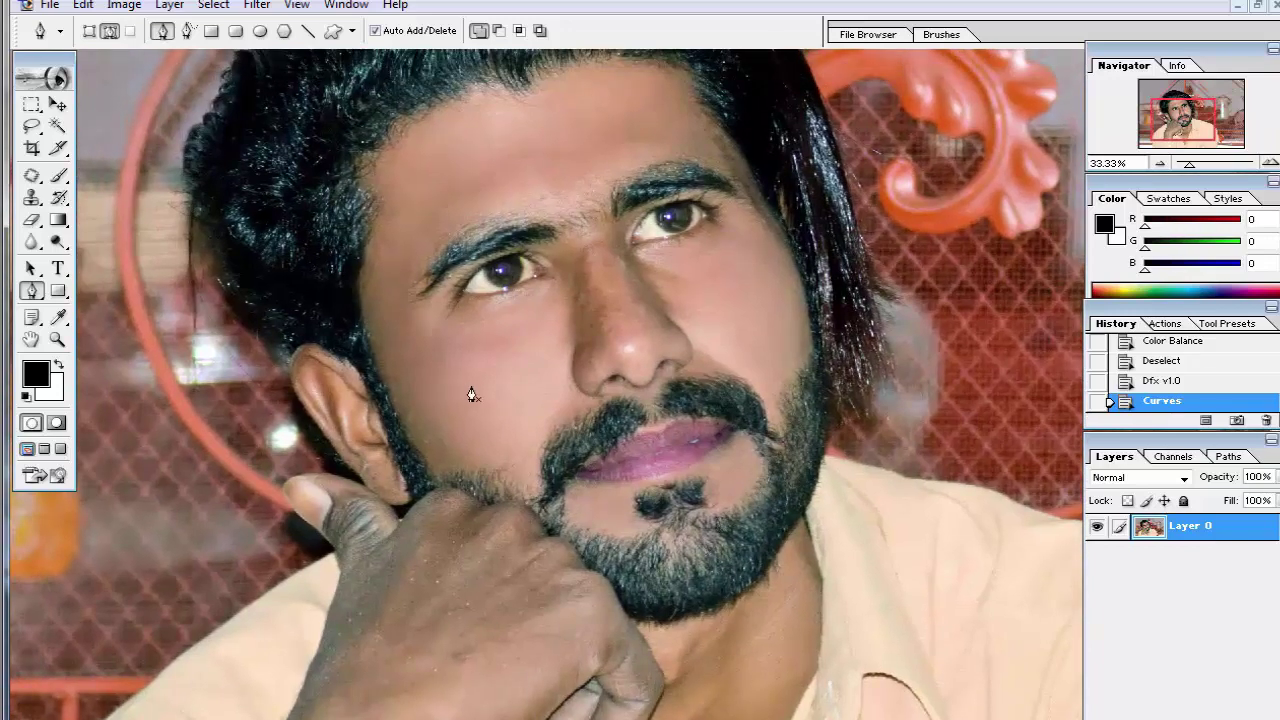
click(126, 8)
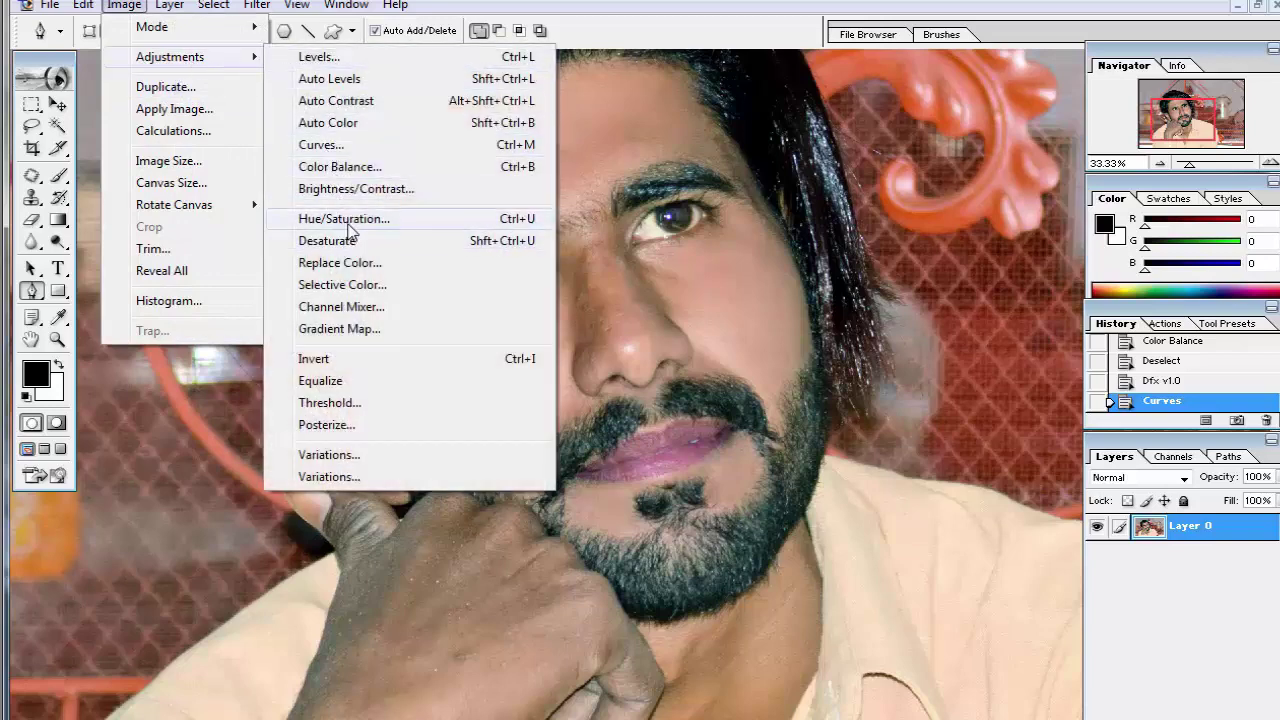
click(429, 148)
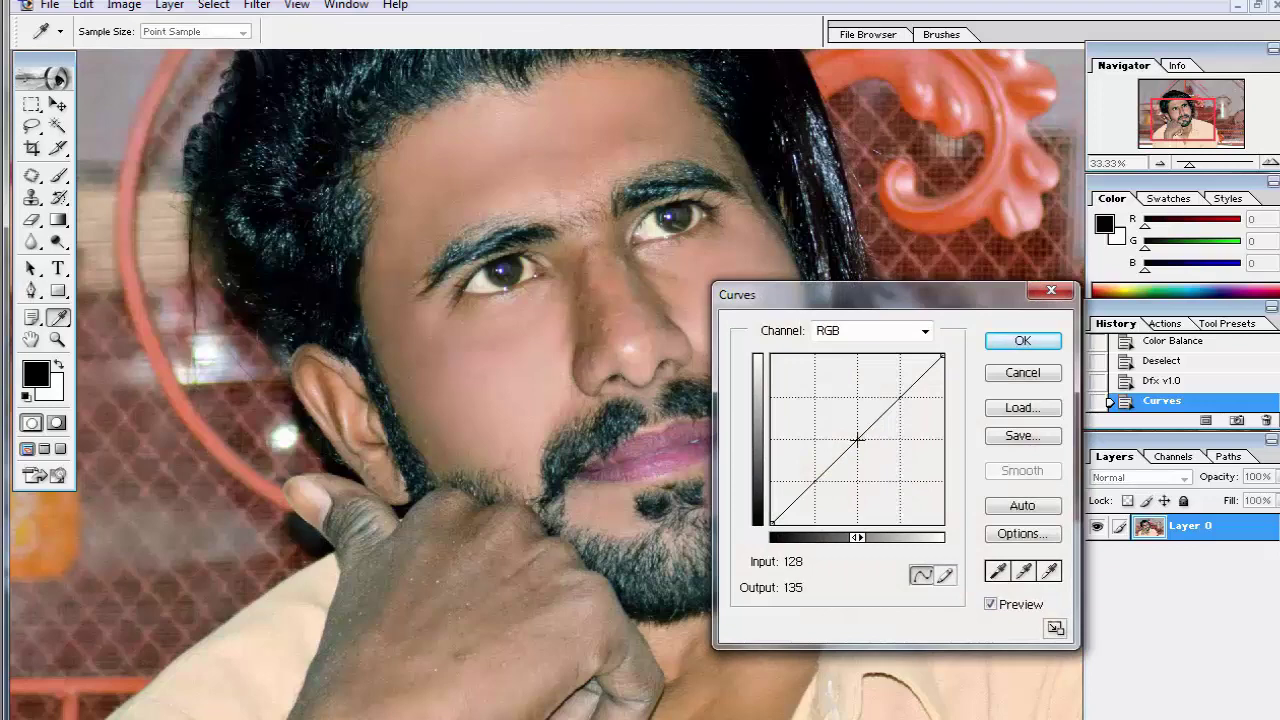
drag(852, 442, 847, 435)
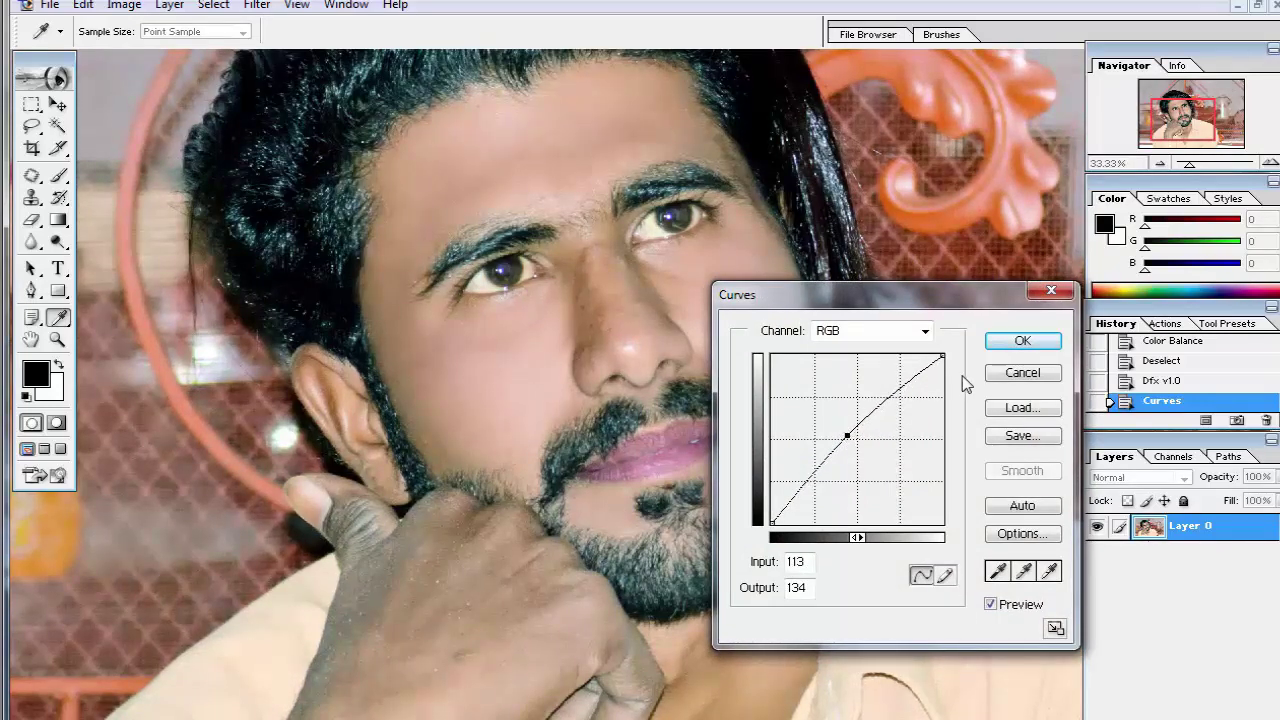
click(1021, 340)
- Apply Tiffen Dfx's Silver Reflector 4 preset to the portrait
click(256, 6)
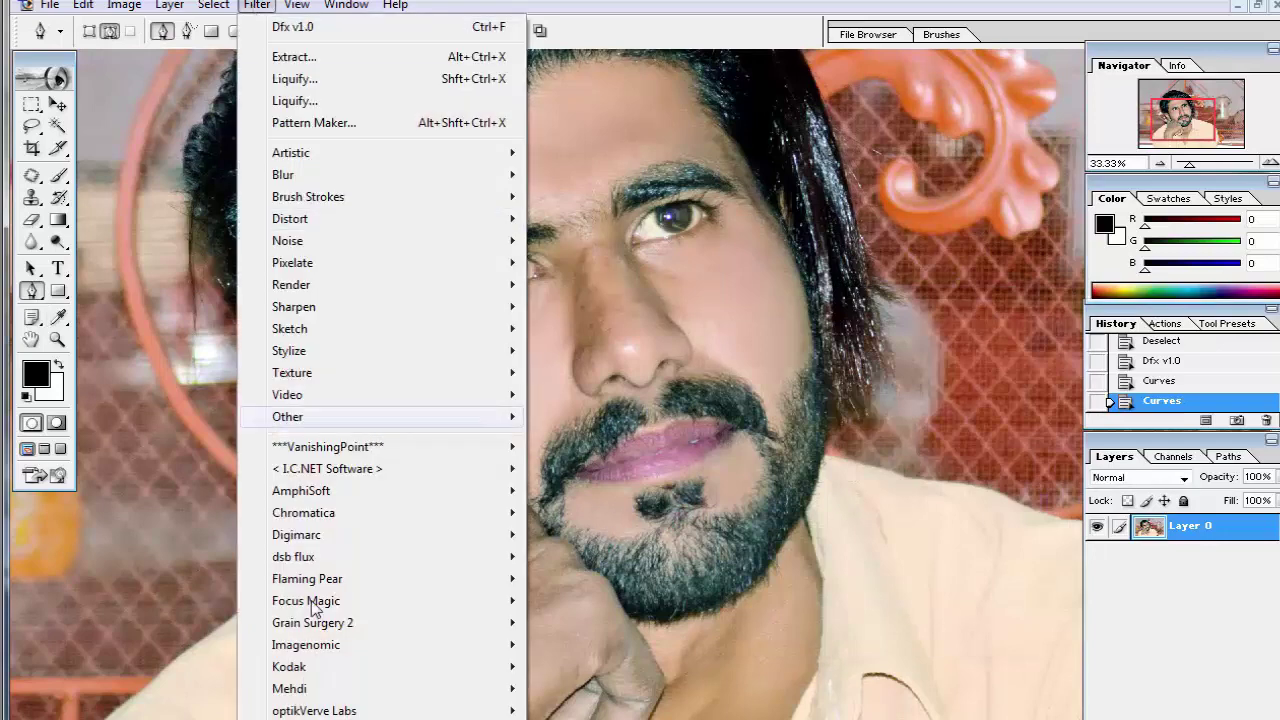
key(Escape)
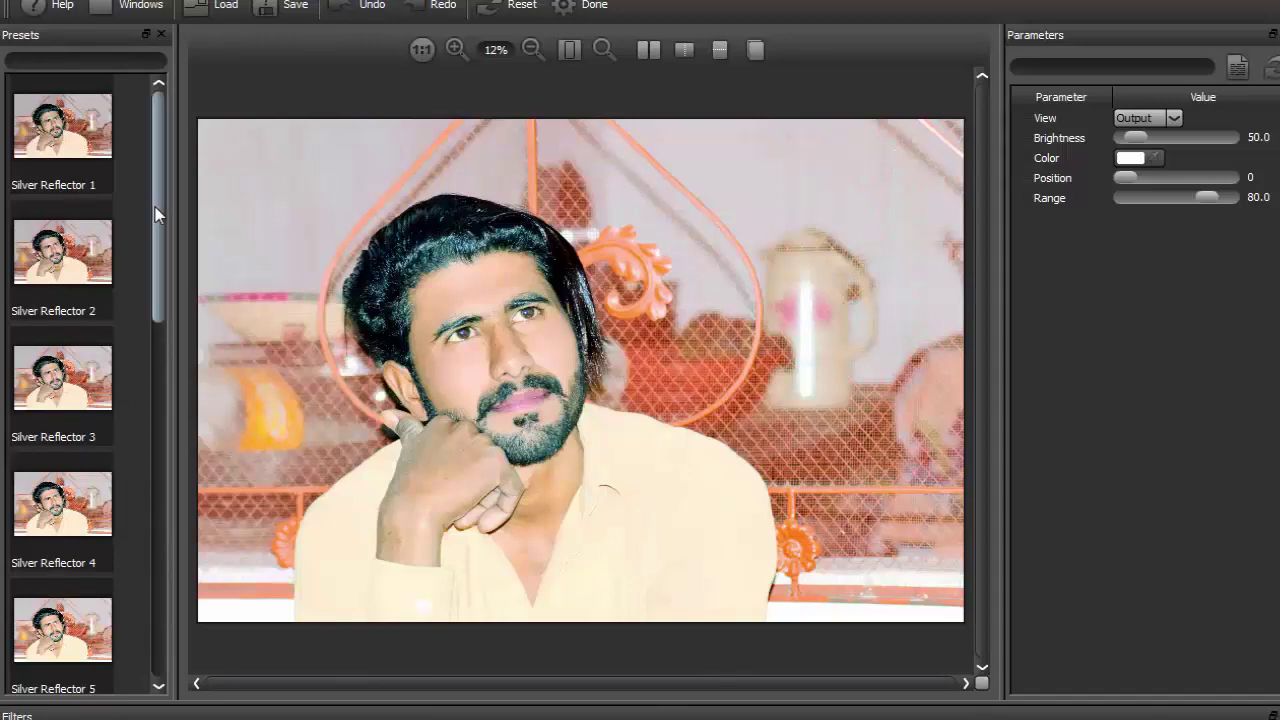
click(48, 137)
click(62, 250)
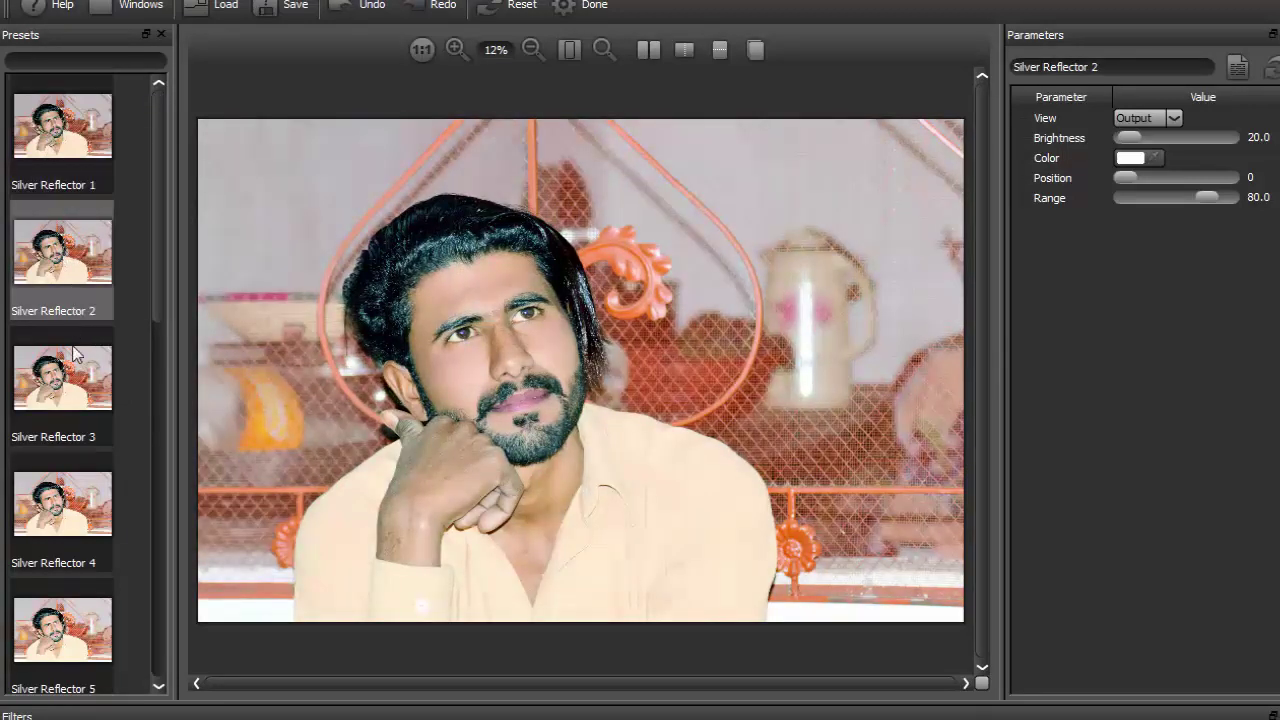
click(76, 392)
click(72, 508)
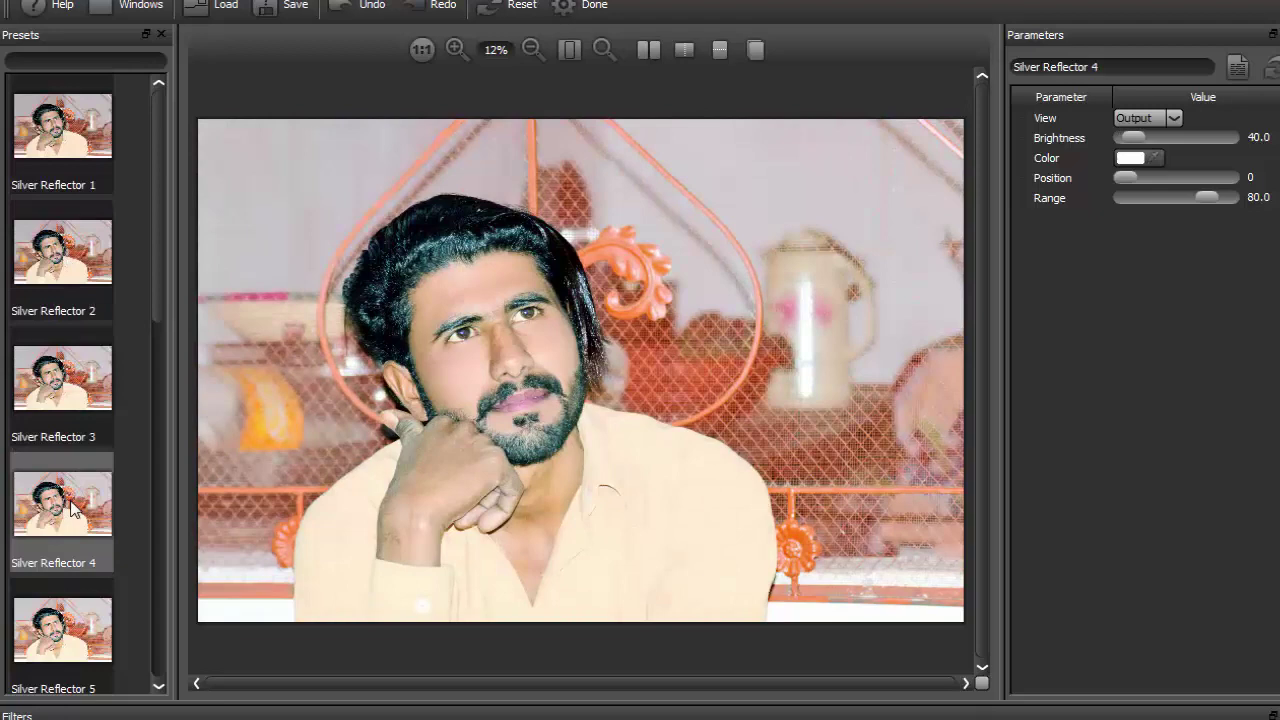
click(596, 10)
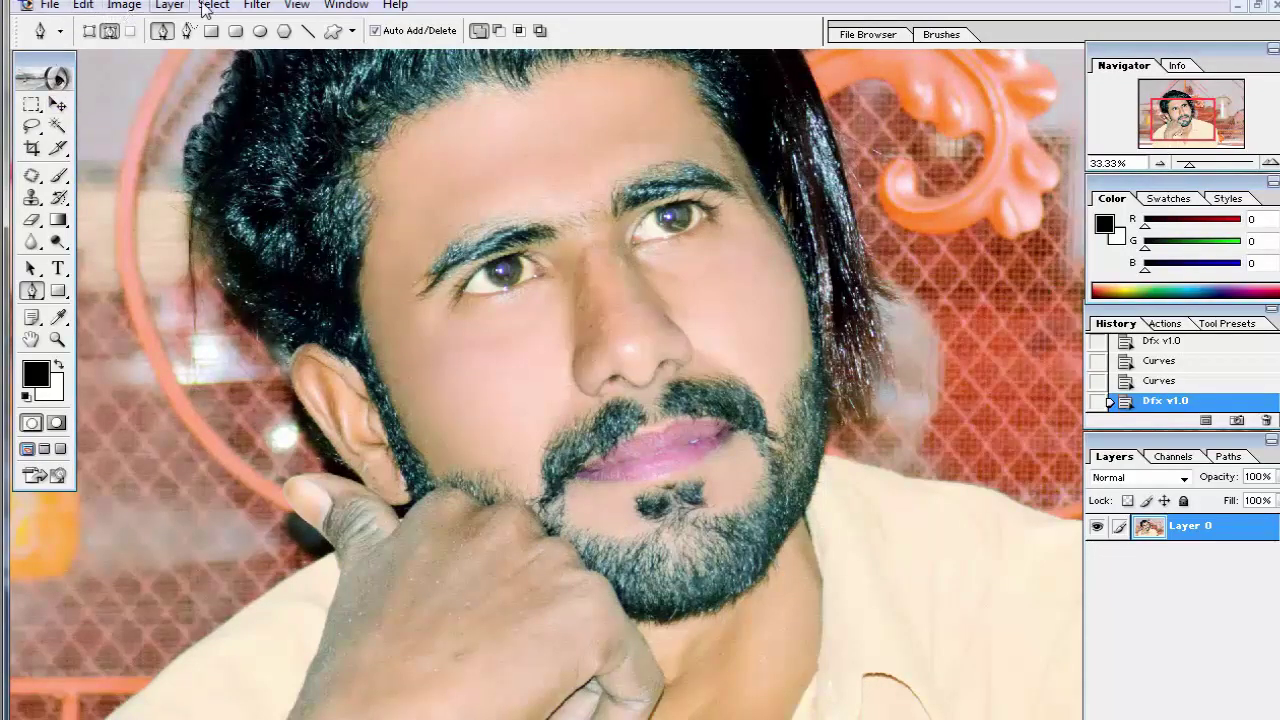
- Apply Tiffen Dfx's Polarizer 7 preset (saturation 70) to the portrait
click(257, 5)
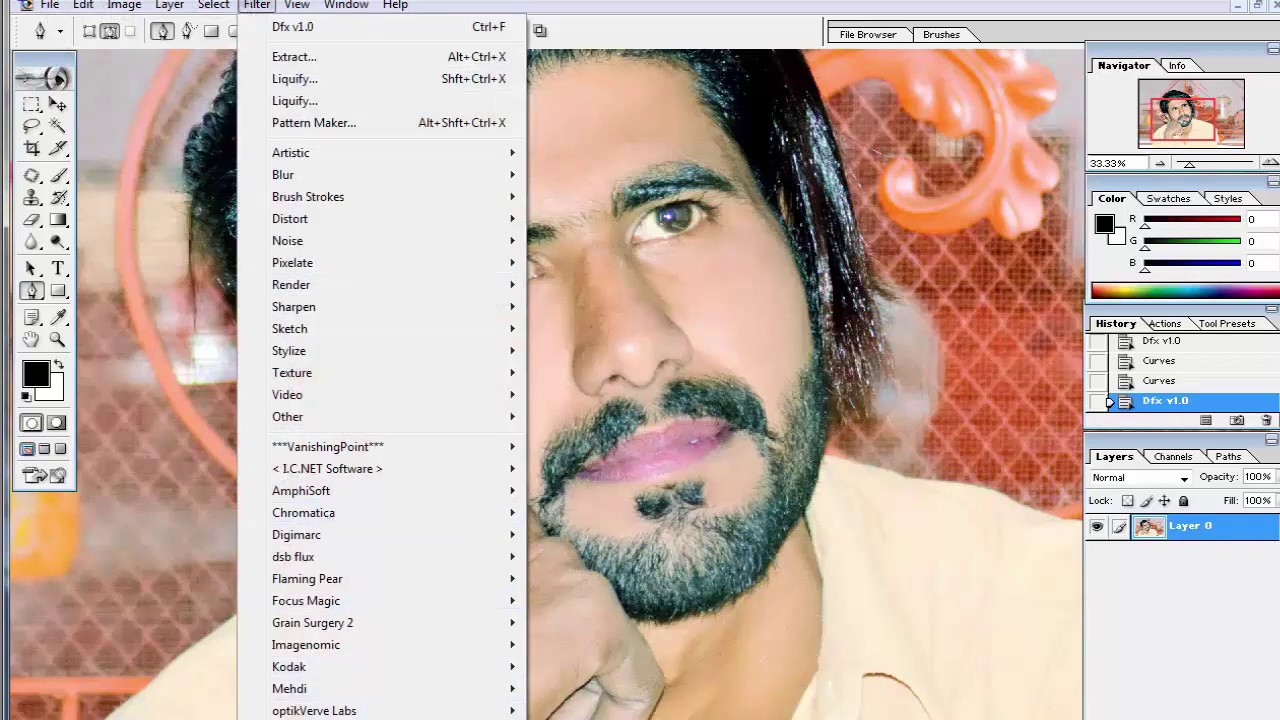
click(292, 27)
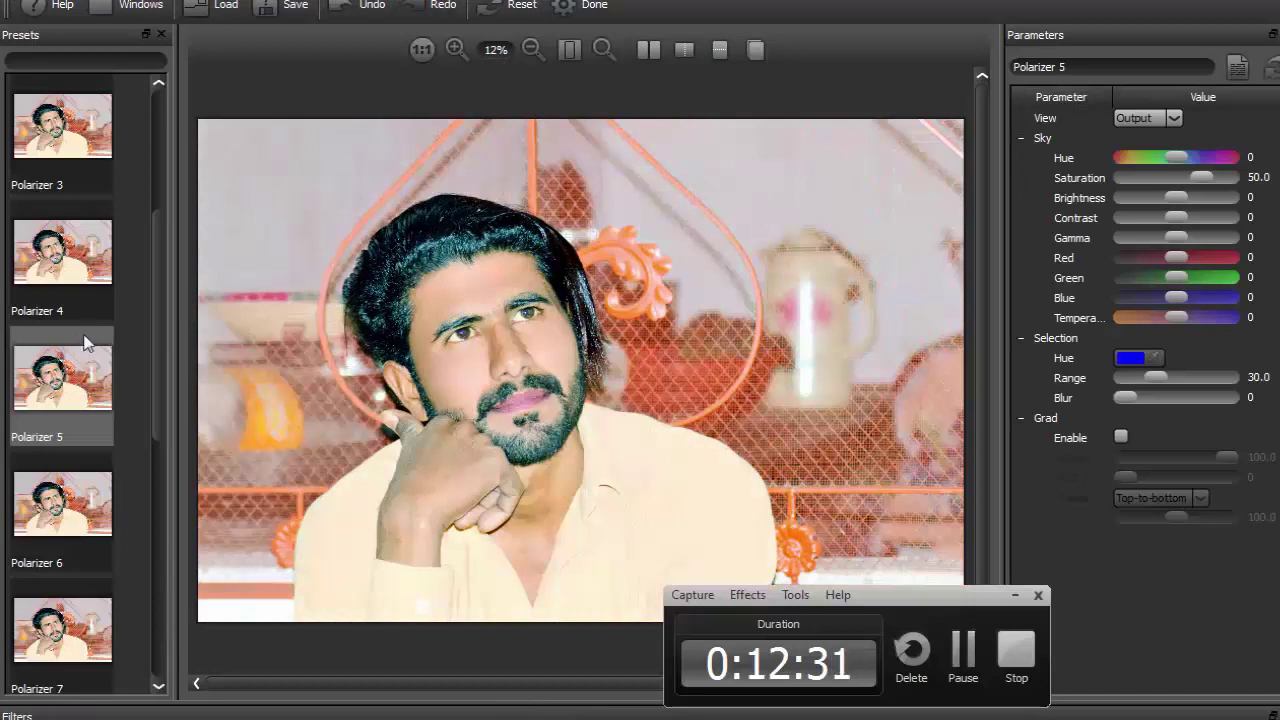
click(68, 372)
click(80, 512)
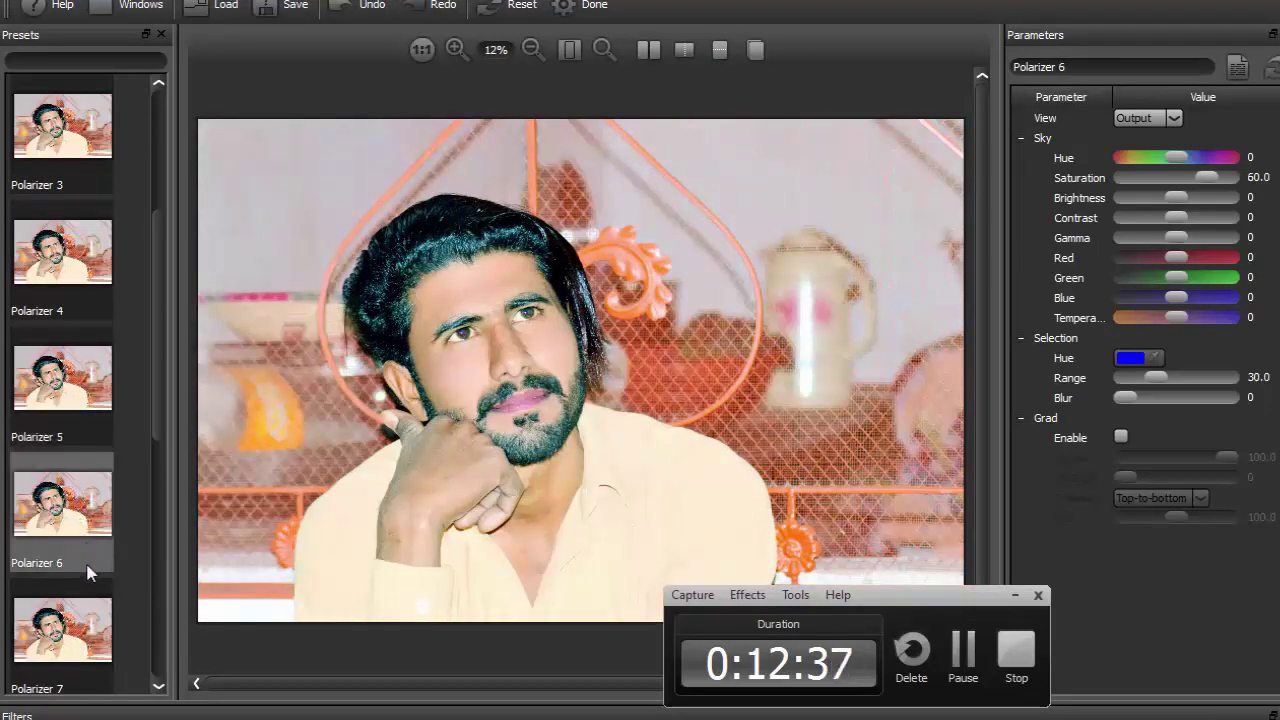
click(80, 615)
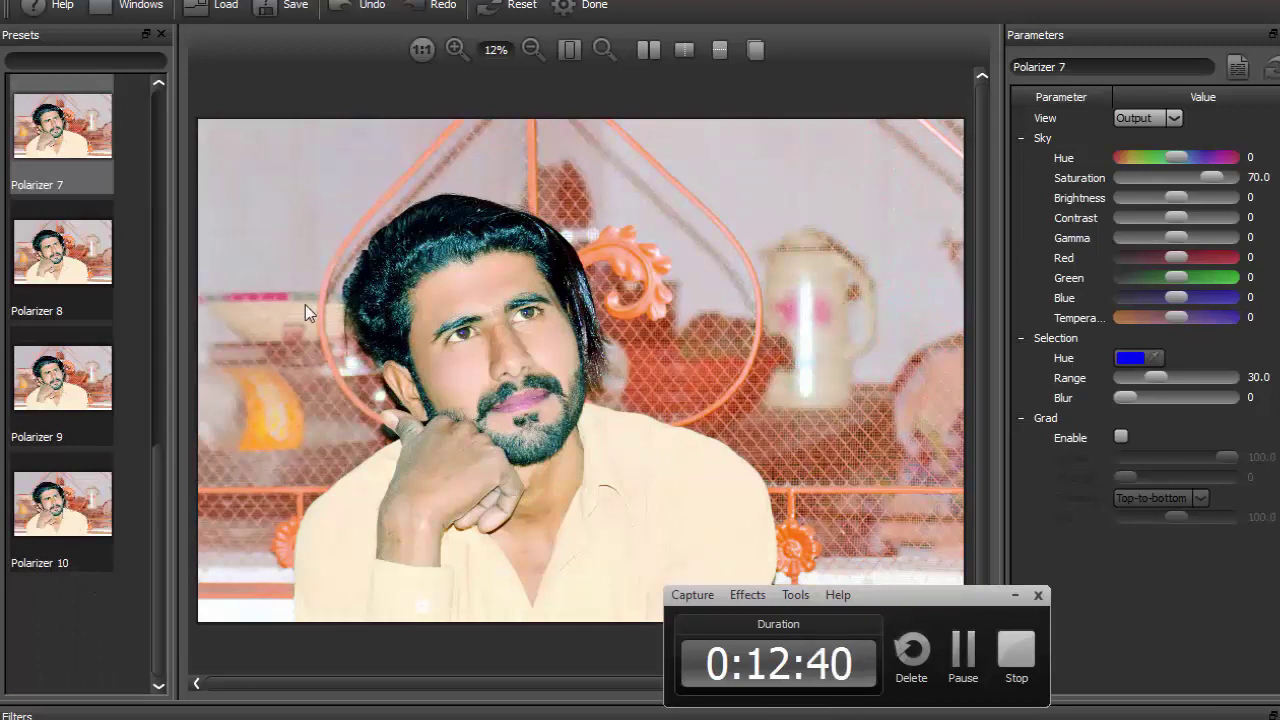
click(595, 7)
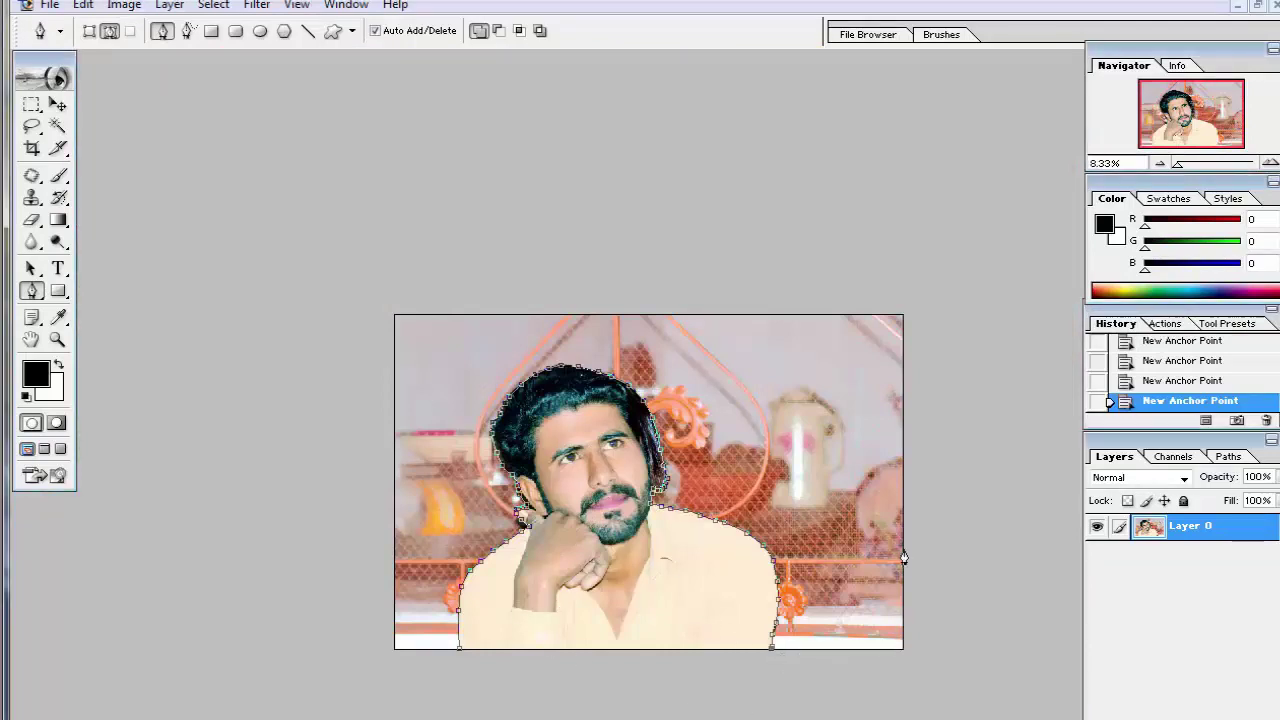
- Extend the Pen path around the image edges and close it around the background
click(903, 647)
click(901, 320)
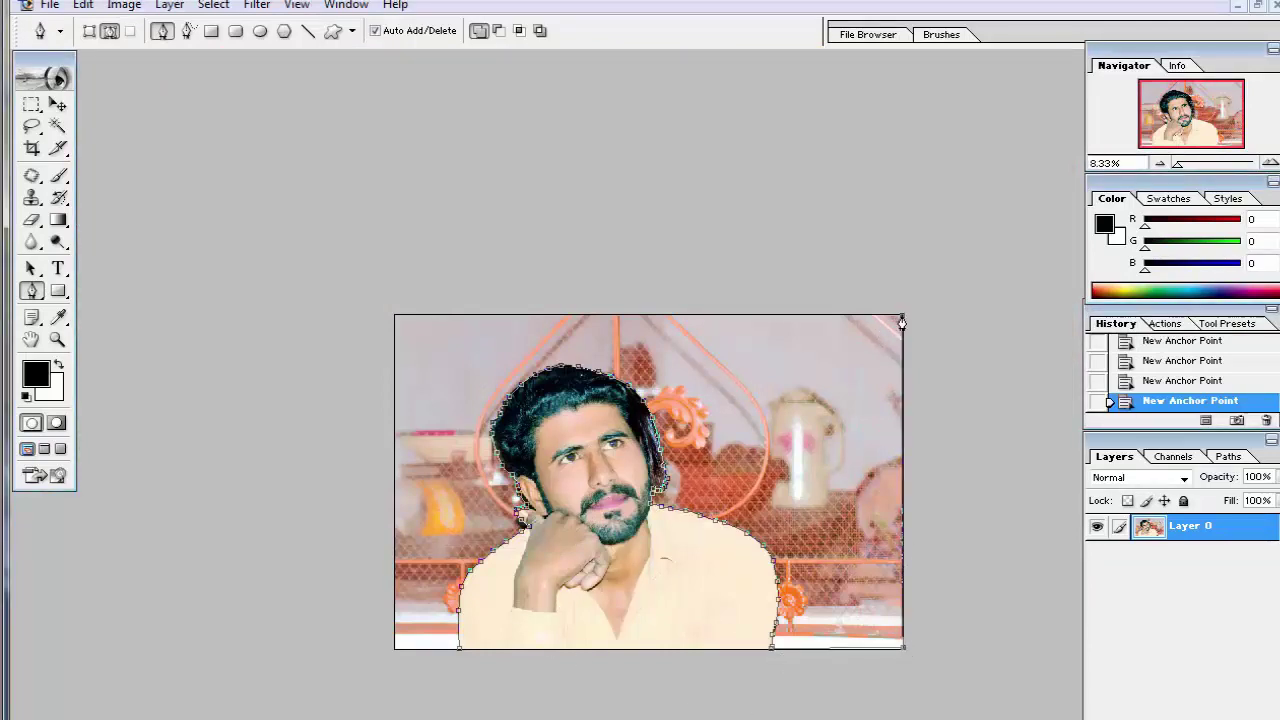
click(394, 317)
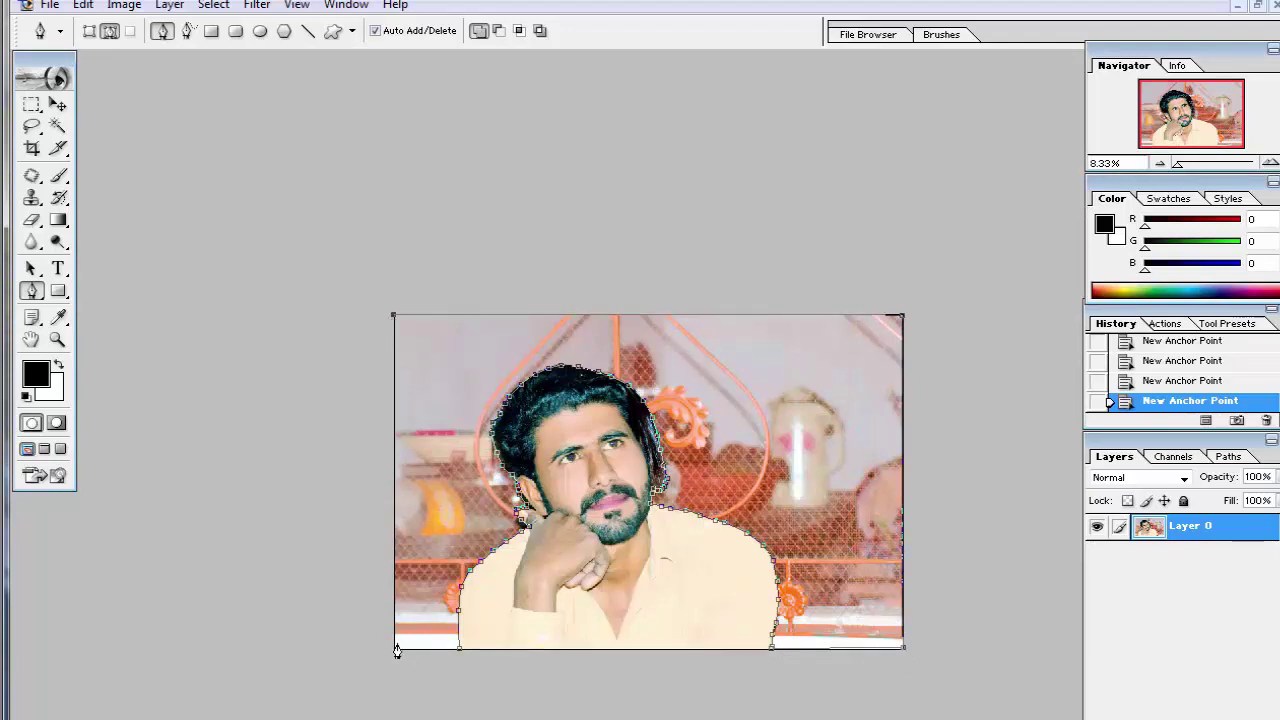
click(395, 649)
click(459, 650)
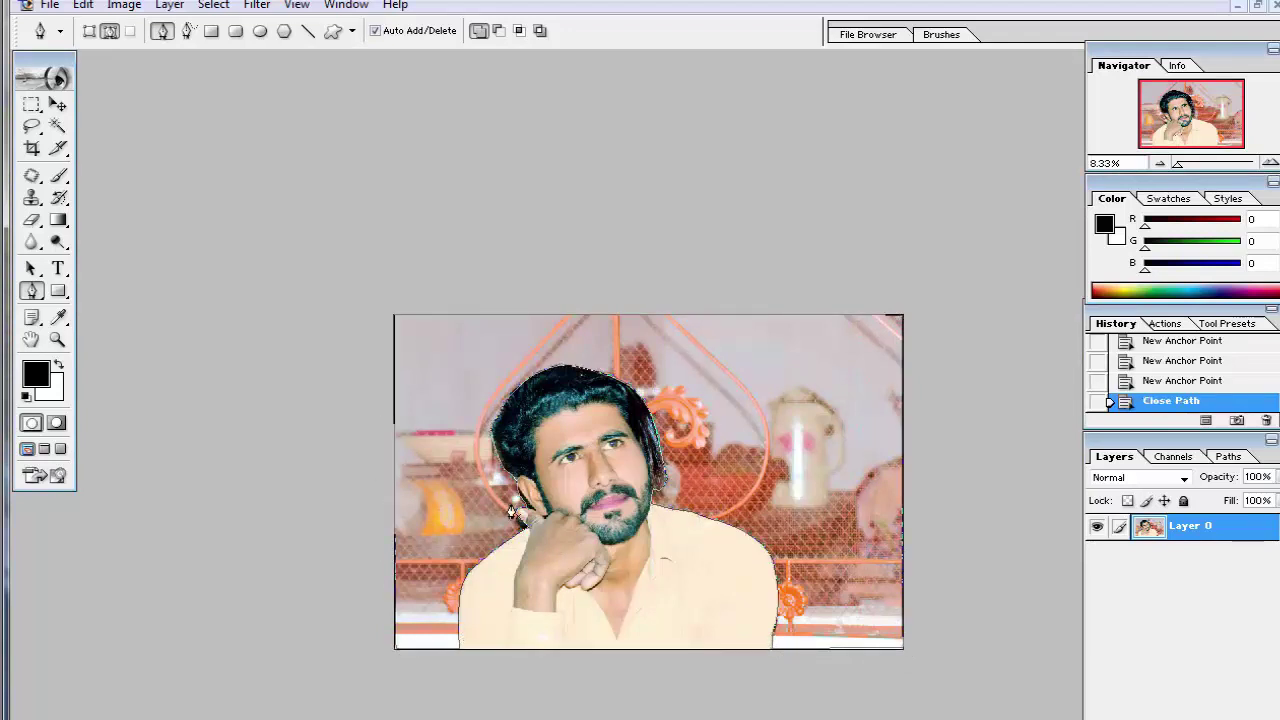
- Convert the closed path into a selection with the feather radius cleared
right_click(508, 506)
click(560, 594)
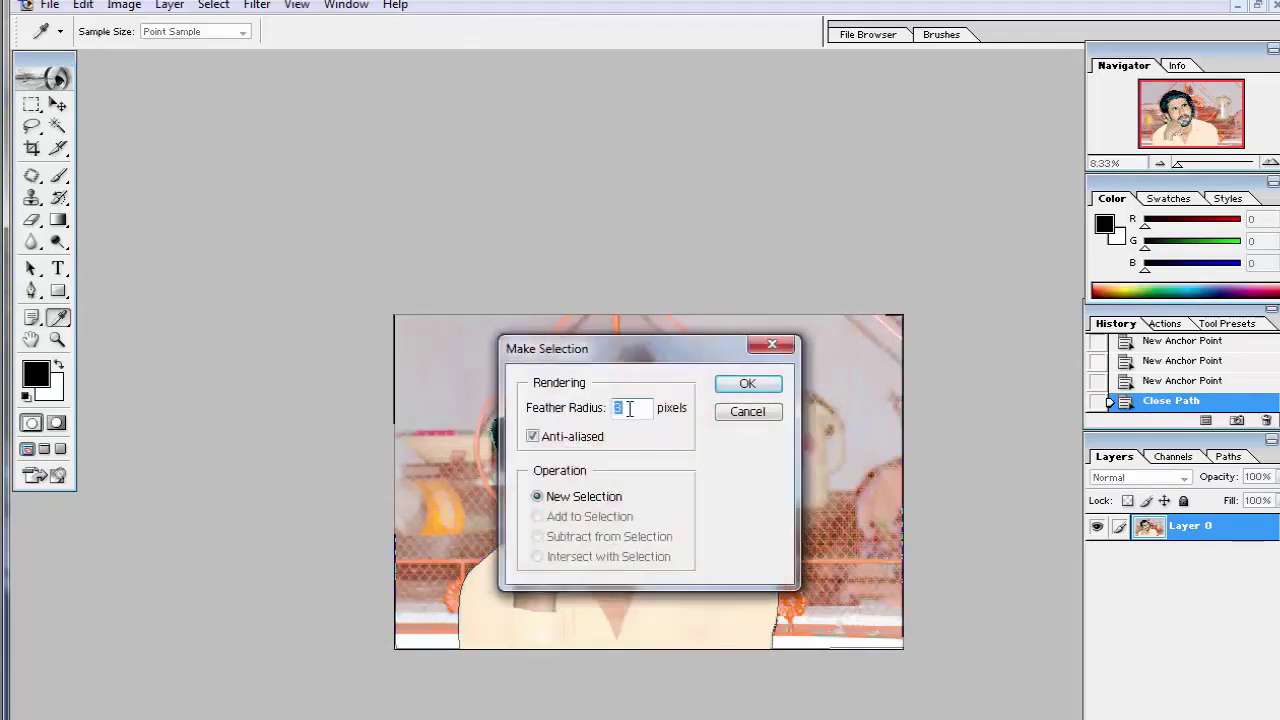
click(629, 408)
key(BackSpace)
click(748, 384)
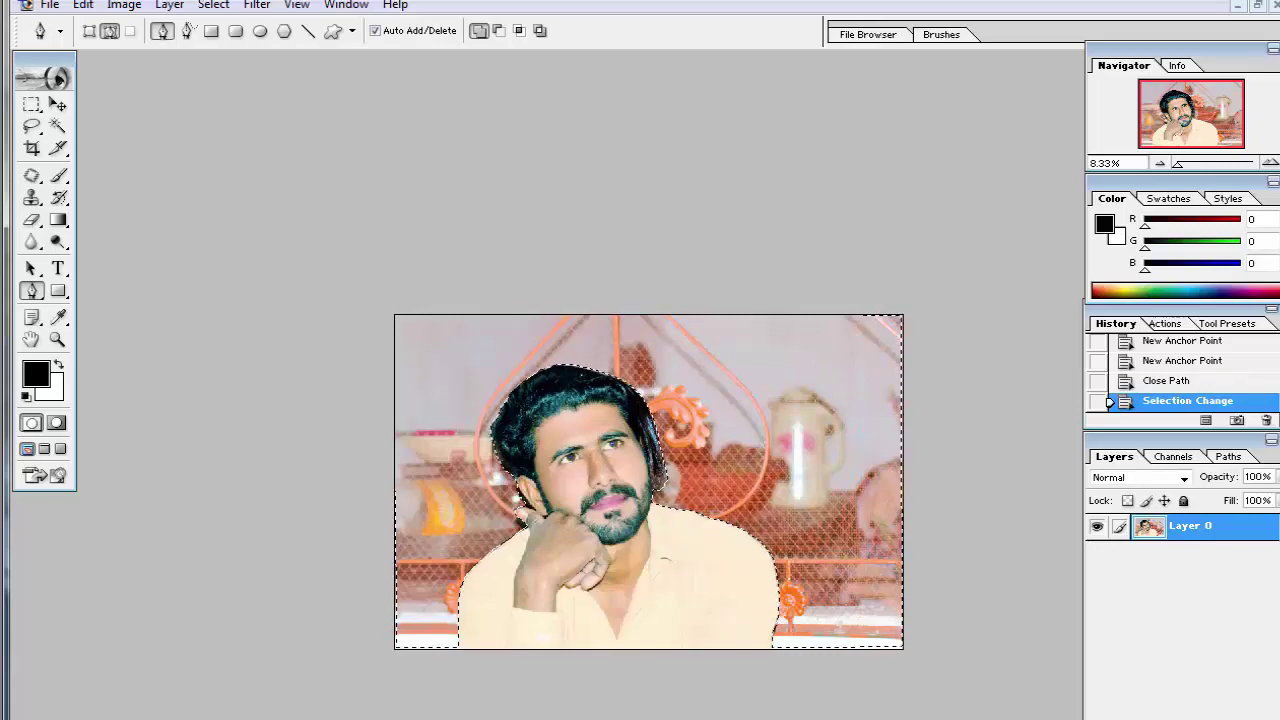
key(ctrl+plus)
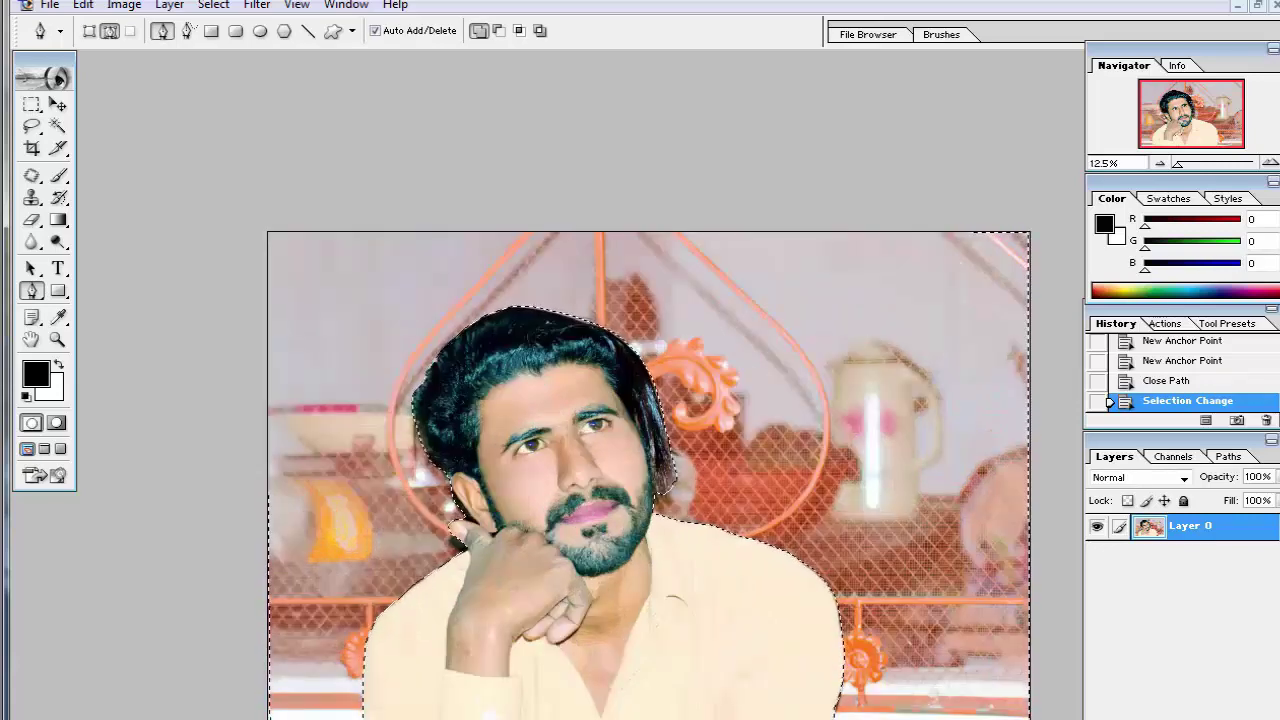
key(ctrl+b)
- Color-balance the background to midtones +56/-42/+3 and shadows +27/-28/+18
mouse_move(640, 198)
mouse_down()
mouse_move(537, 50)
mouse_move(371, 38)
mouse_up()
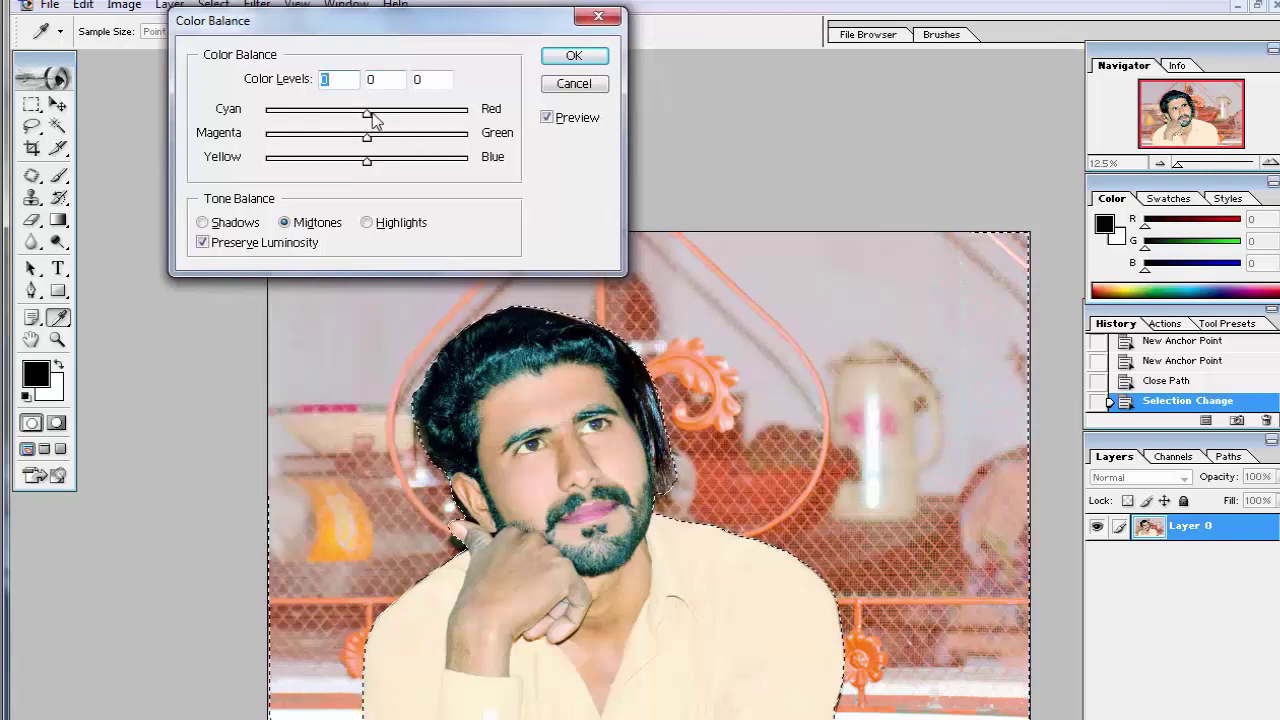
drag(370, 113, 424, 113)
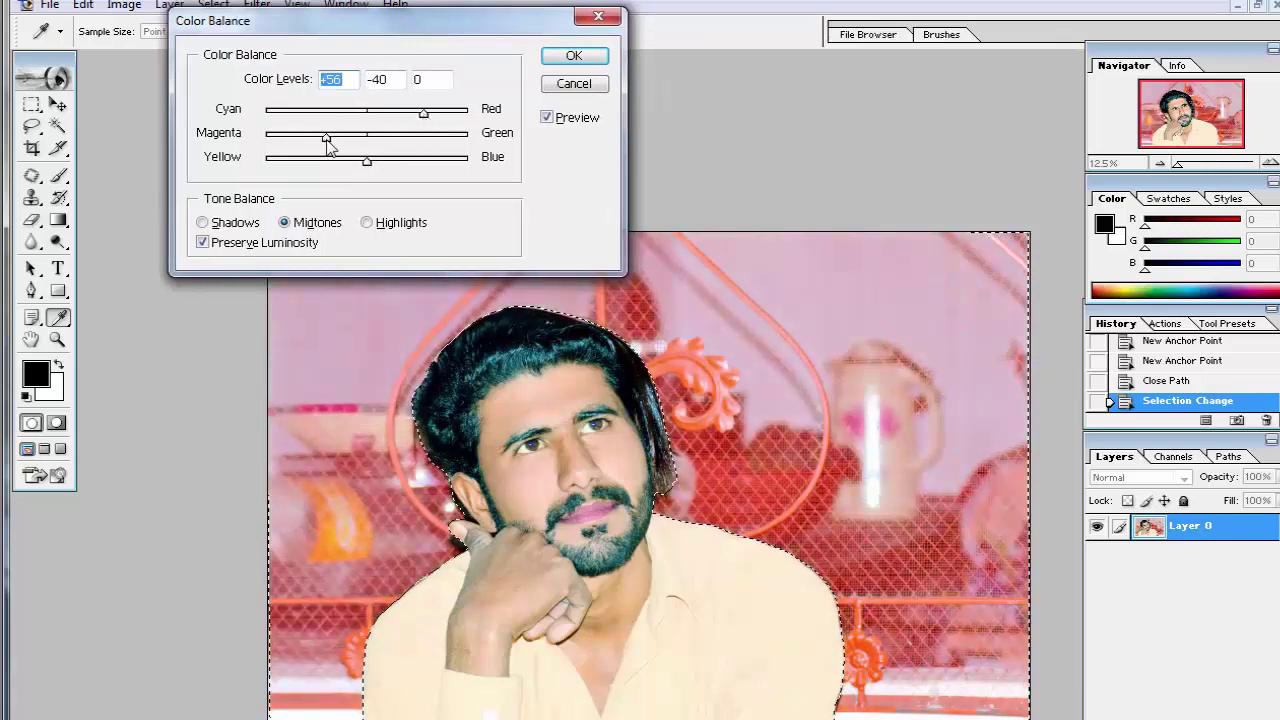
drag(328, 143, 325, 143)
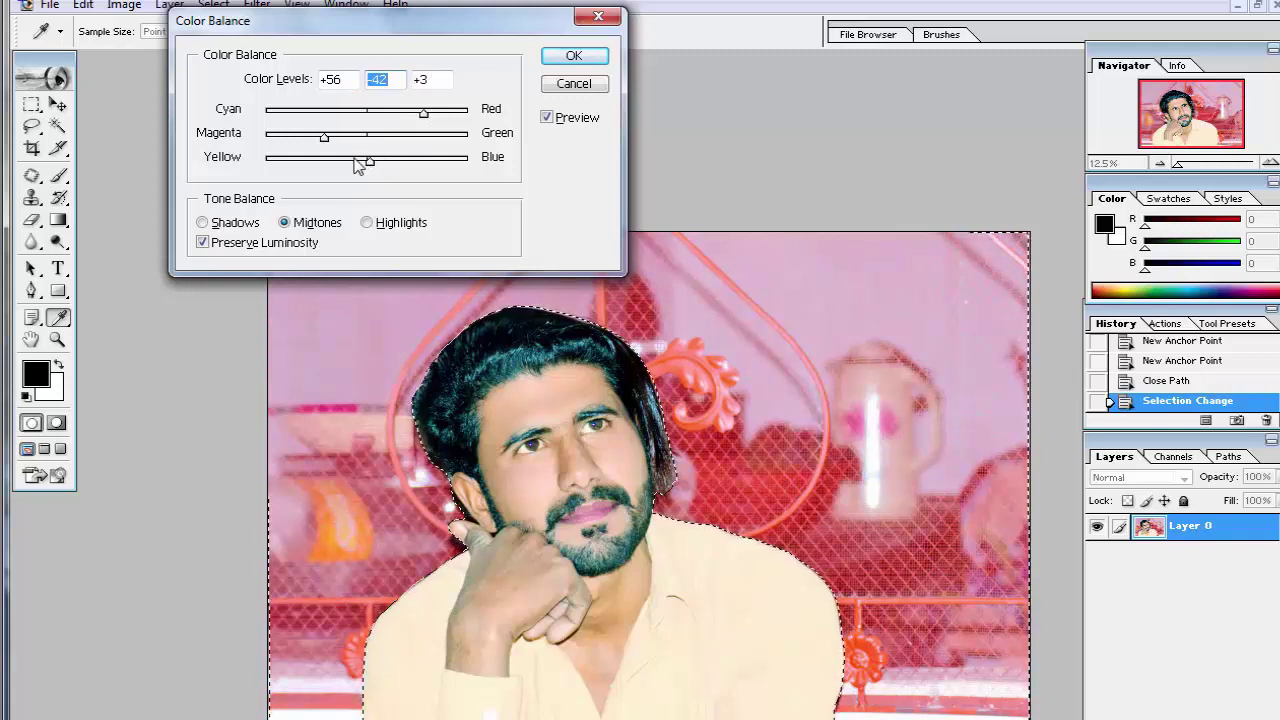
click(202, 222)
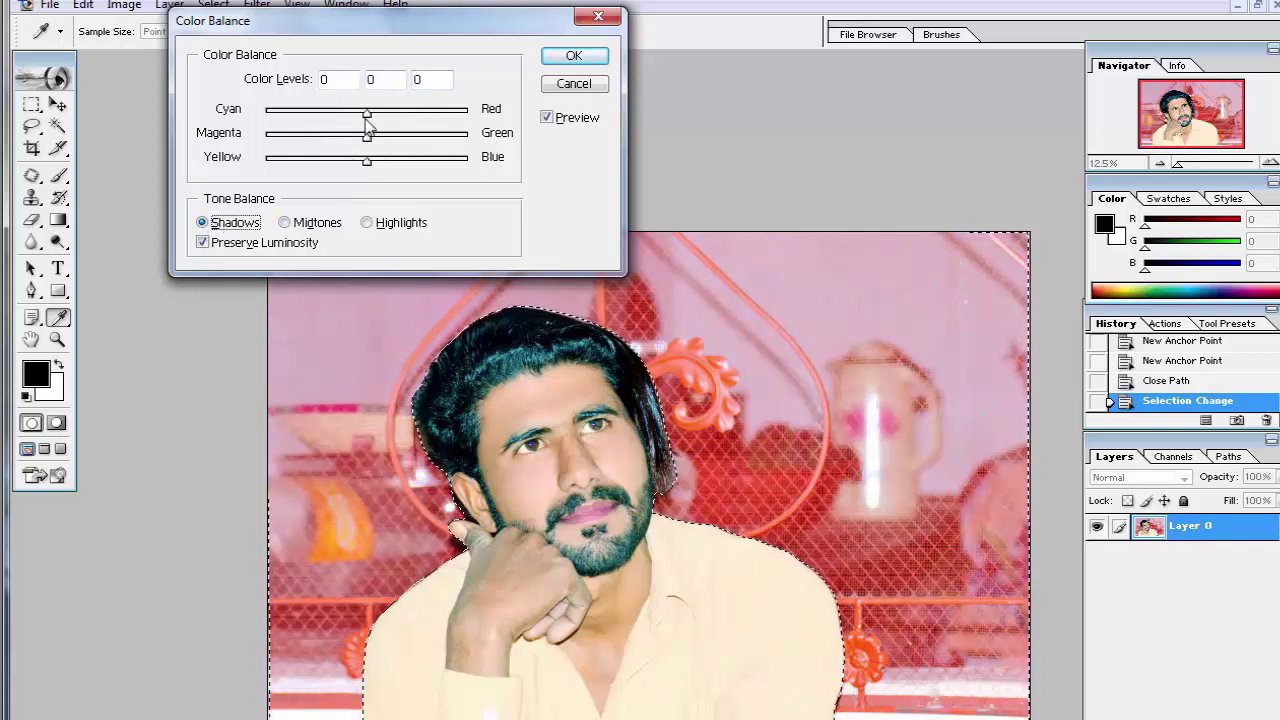
mouse_move(367, 113)
mouse_down()
mouse_move(394, 113)
mouse_move(339, 140)
mouse_move(387, 164)
mouse_up()
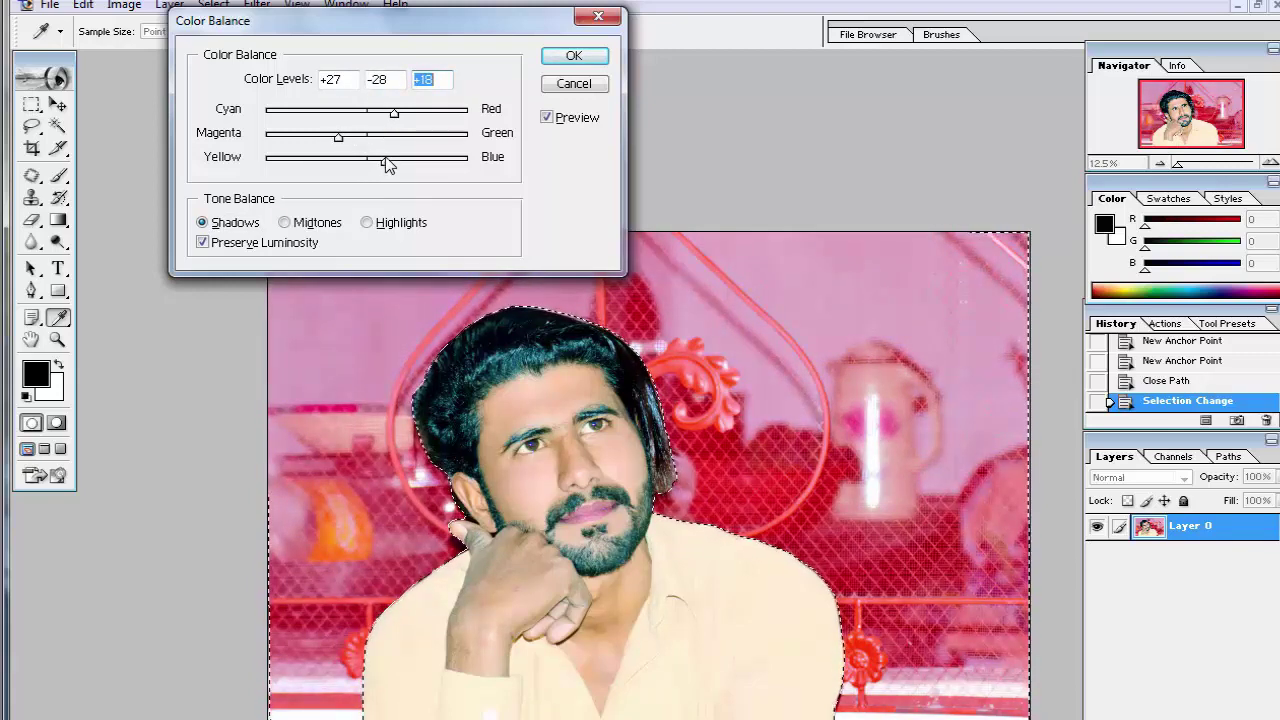
click(574, 57)
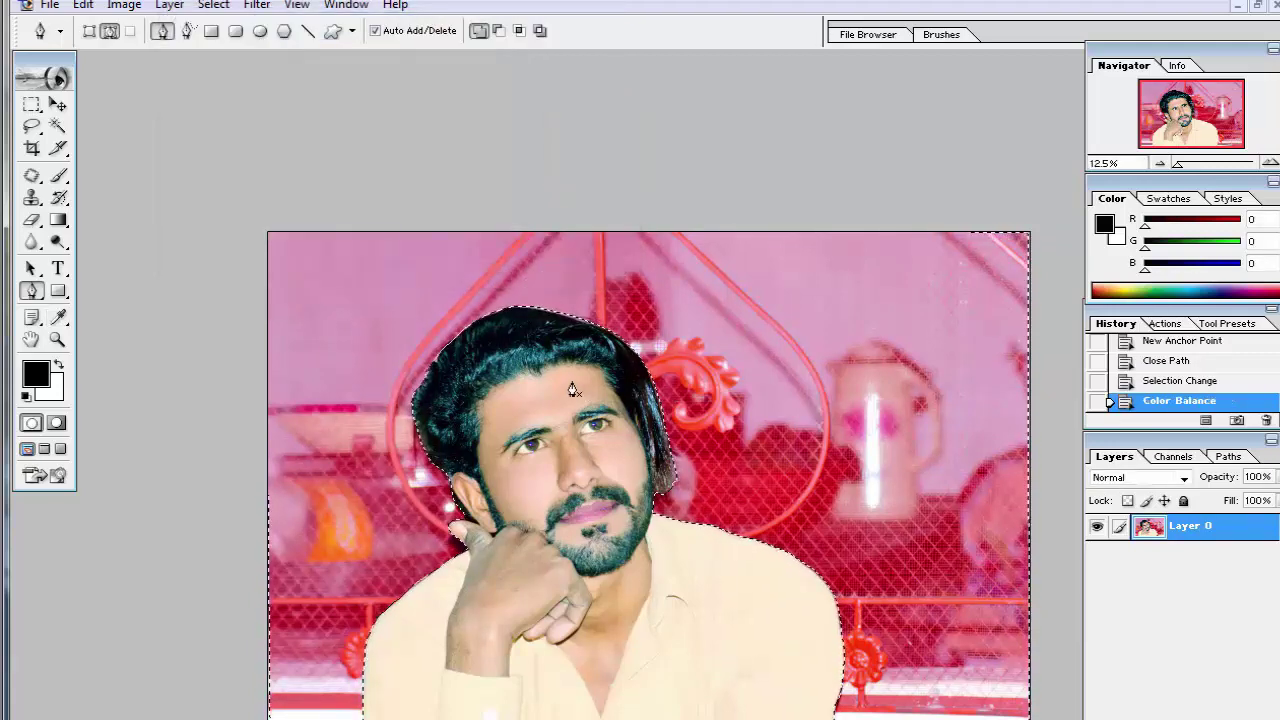
- Apply the Filters Unlimited 2.0 Blue Sky filter with vertical offset 205 and scale 96
click(257, 4)
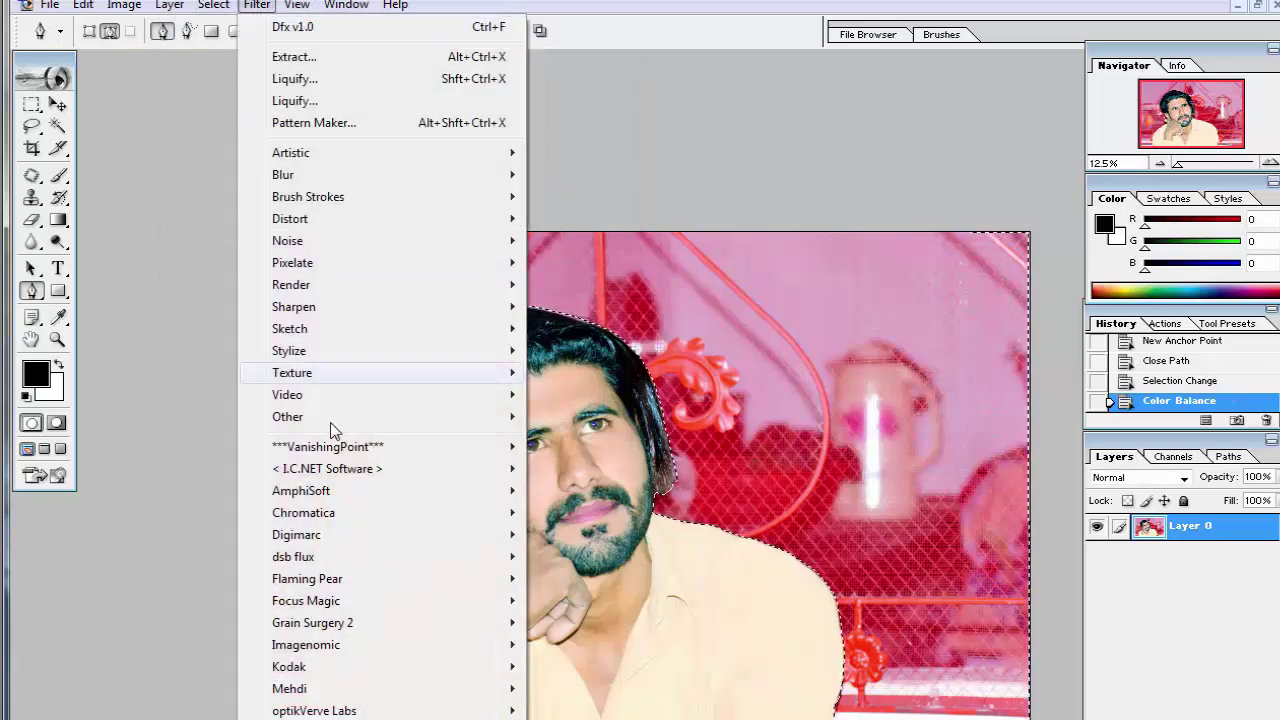
mouse_move(327, 468)
click(576, 467)
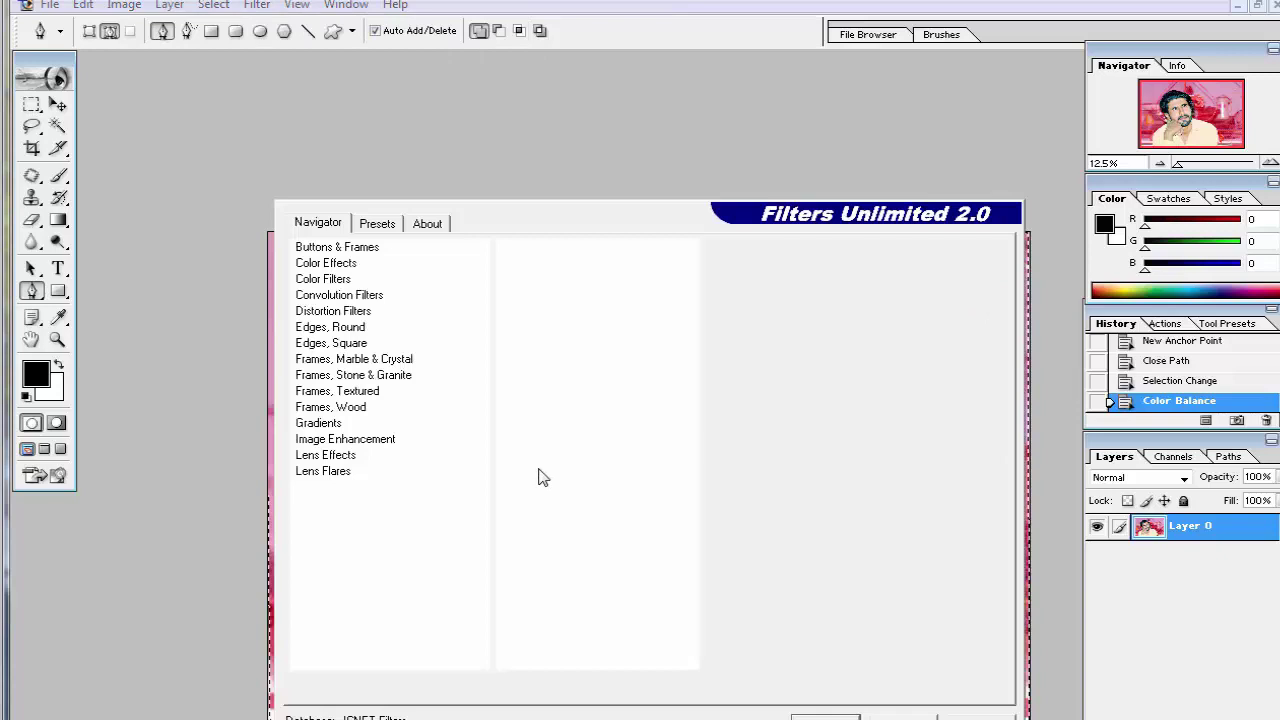
click(335, 249)
click(342, 264)
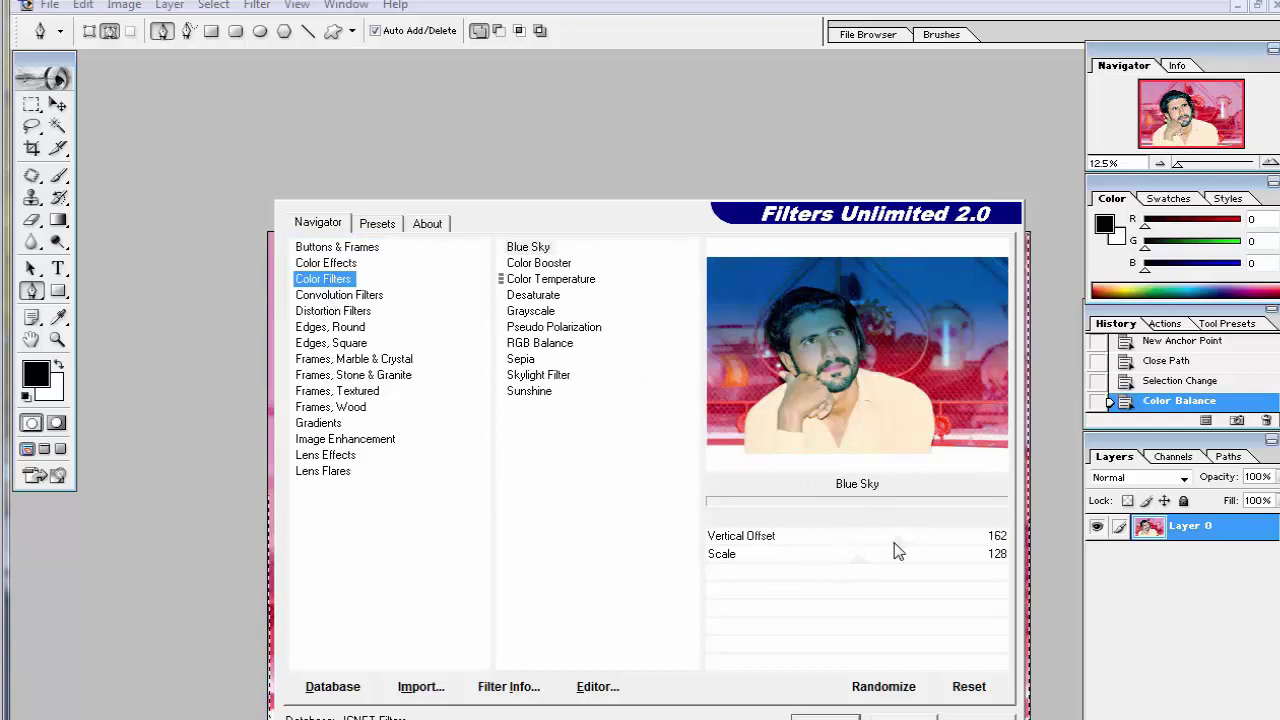
drag(876, 548, 950, 555)
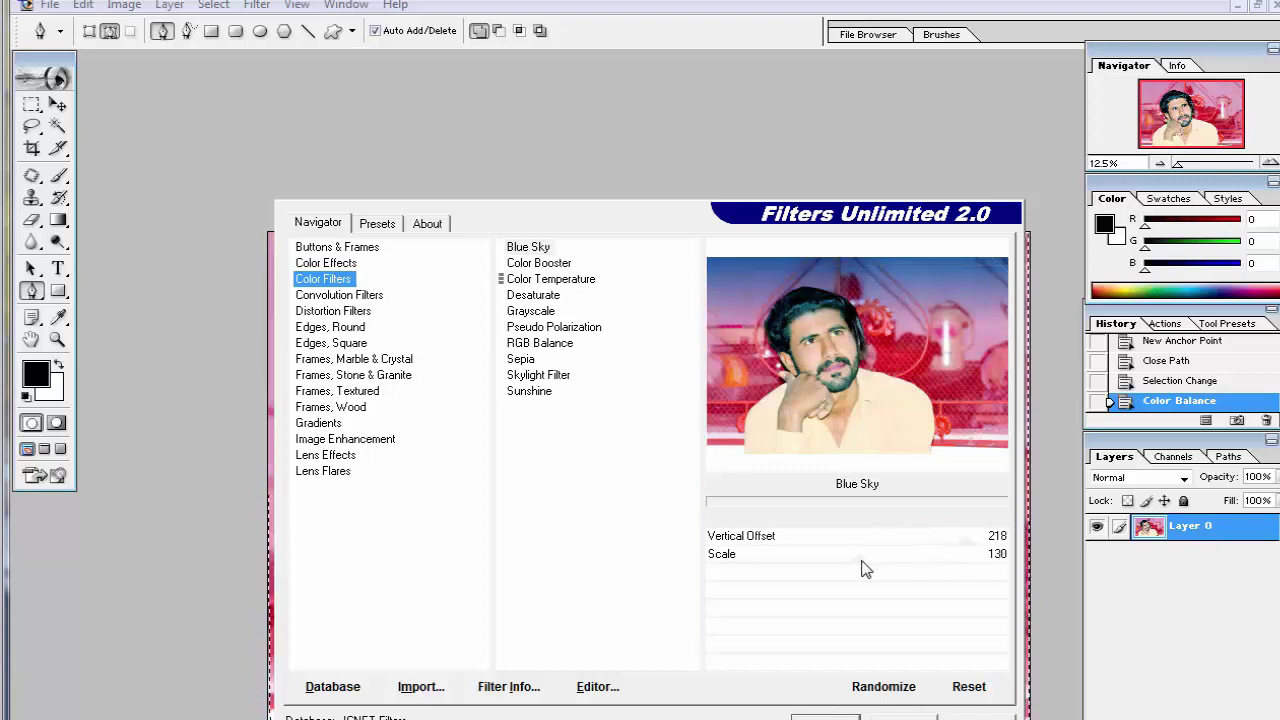
drag(840, 566, 826, 563)
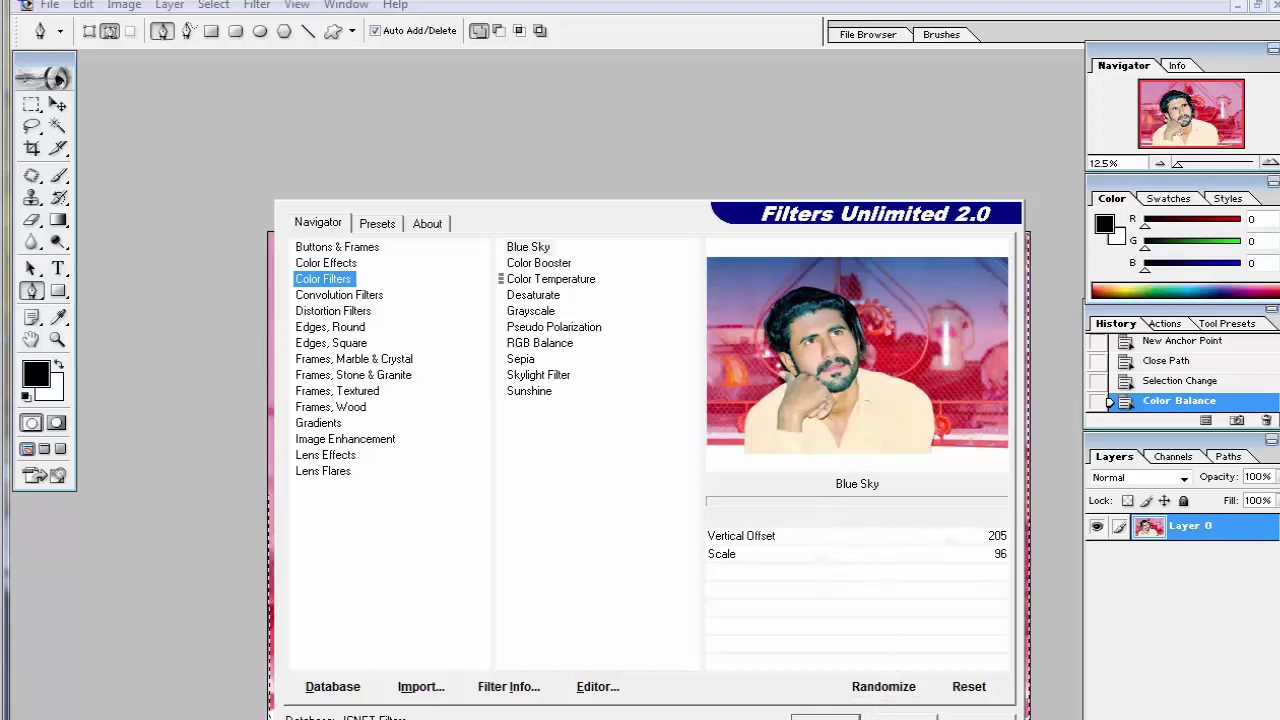
key(Return)
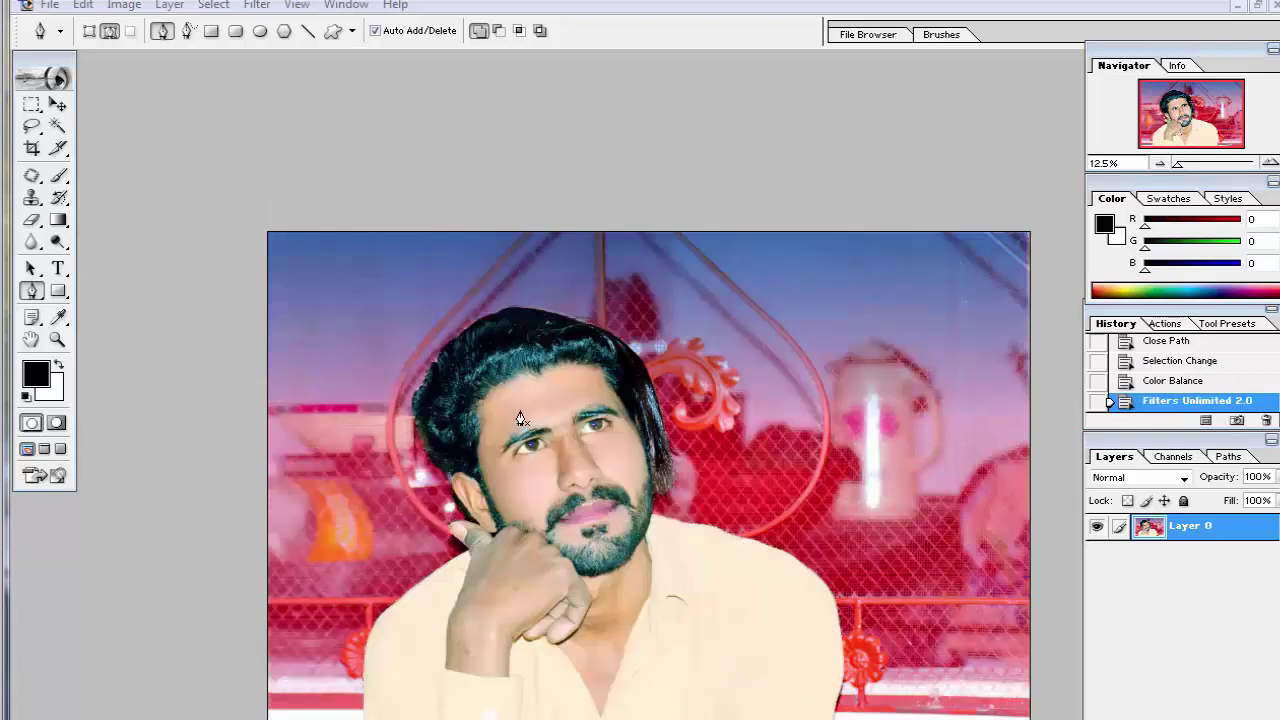
click(256, 6)
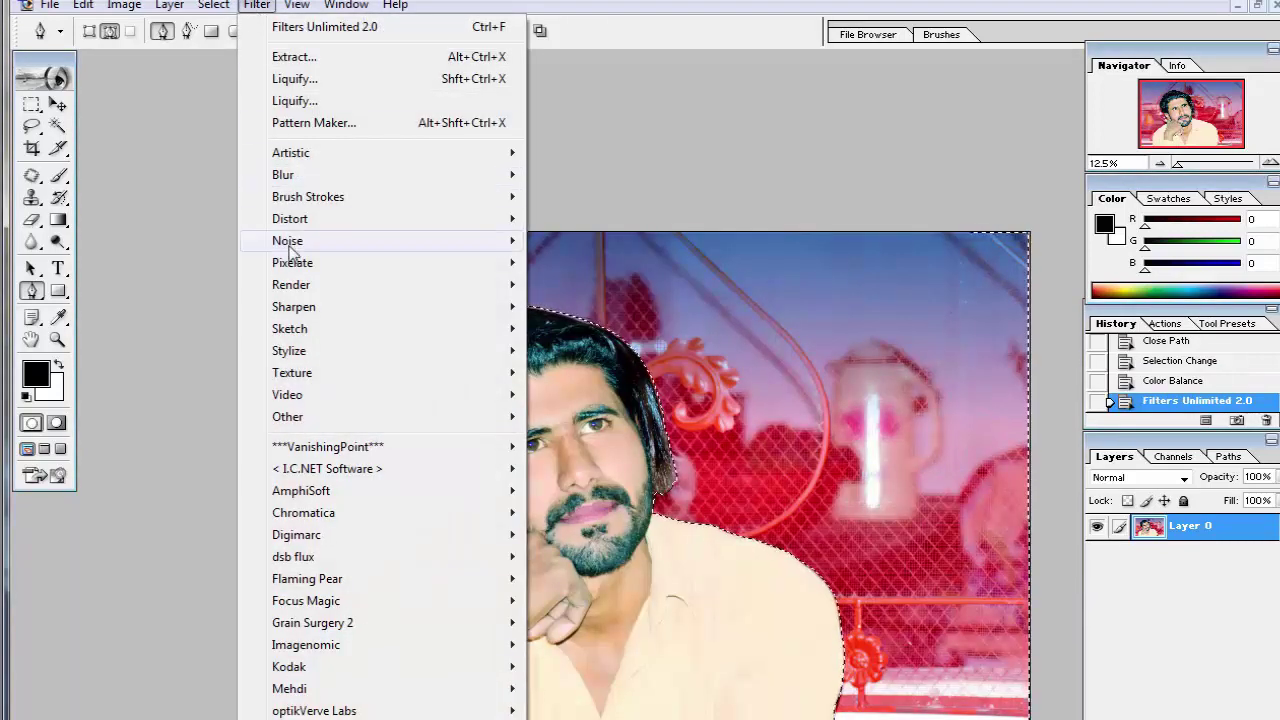
- Blur the selected background with a 6.7-pixel Gaussian Blur
mouse_move(283, 174)
click(568, 276)
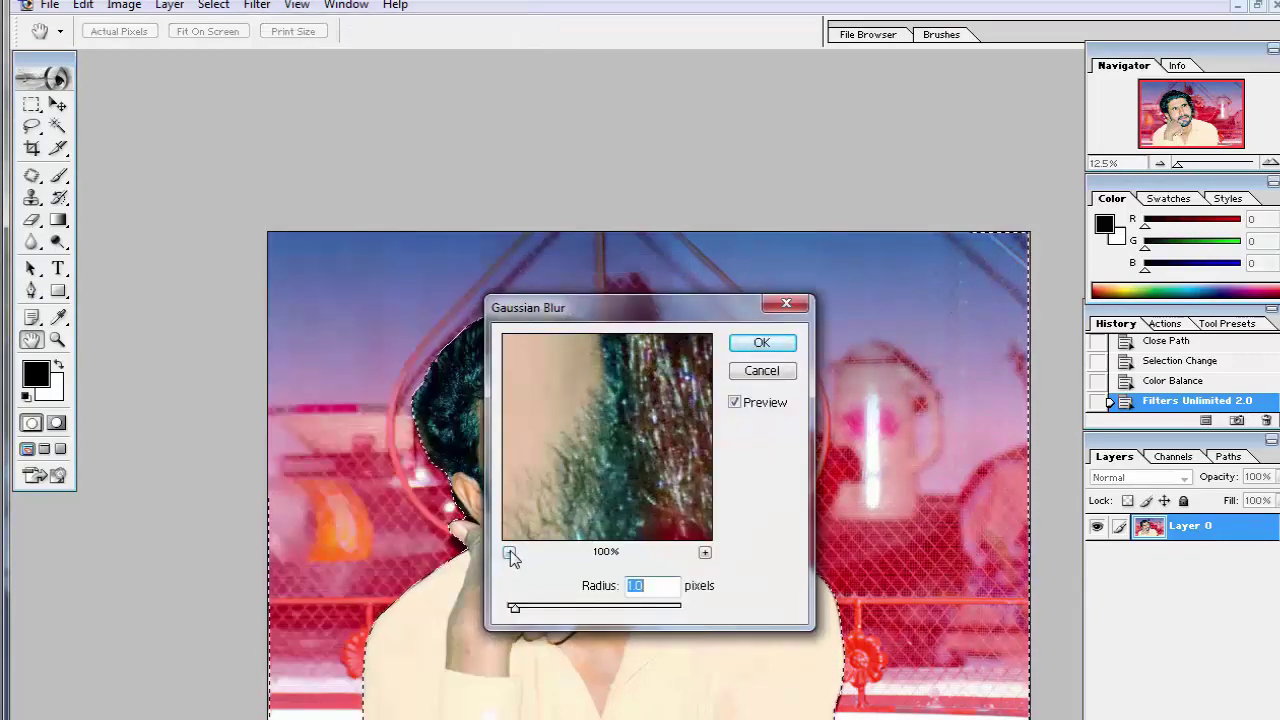
click(509, 552)
click(509, 552)
drag(630, 498, 638, 456)
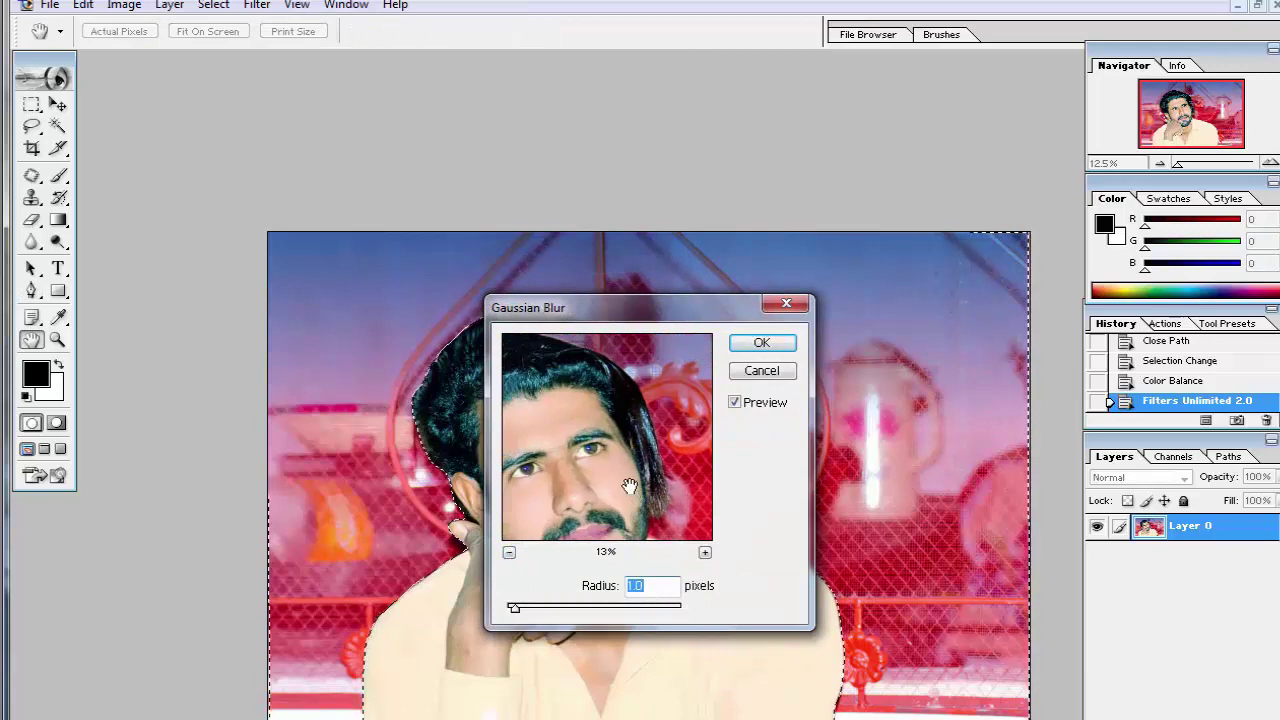
click(705, 552)
click(705, 552)
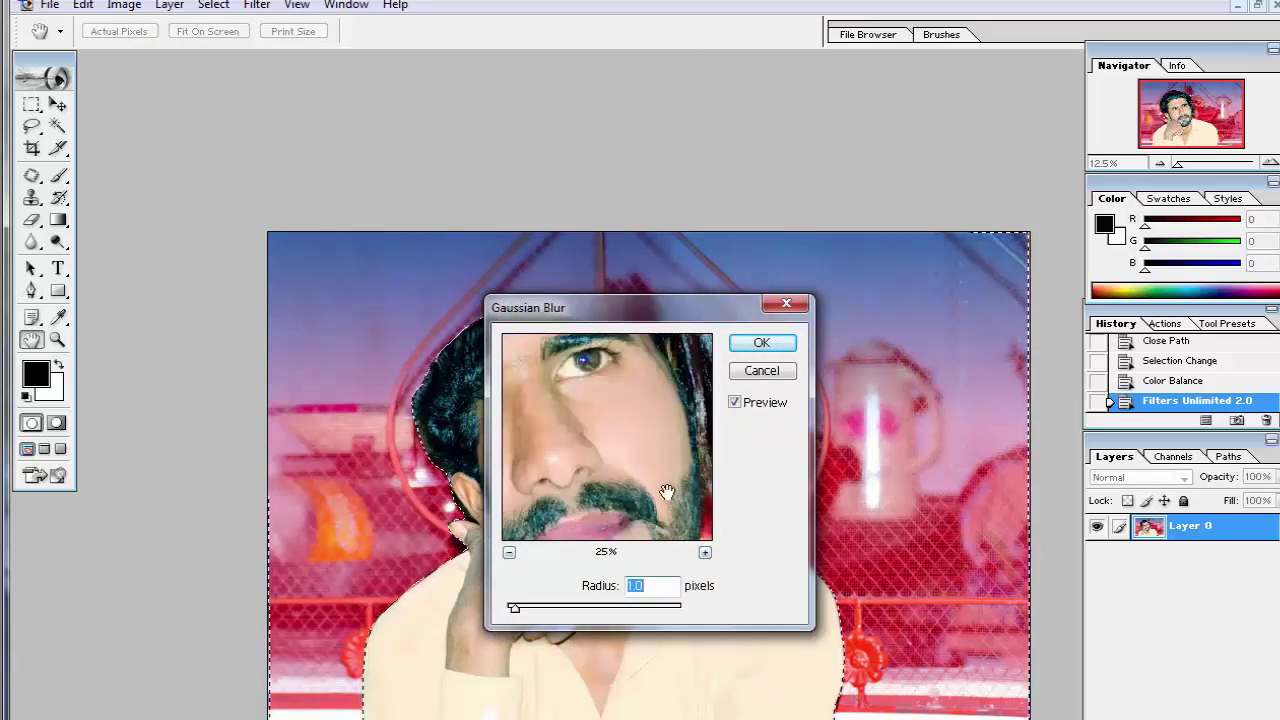
drag(514, 608, 551, 608)
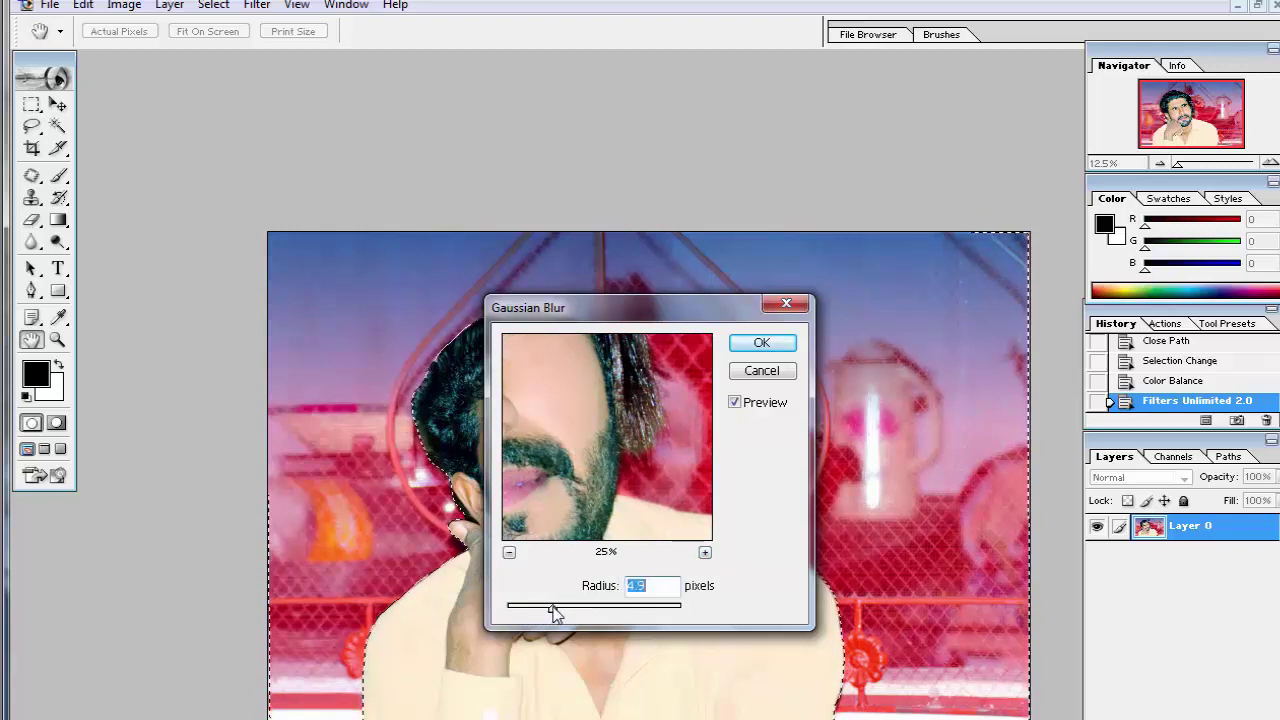
drag(552, 608, 586, 608)
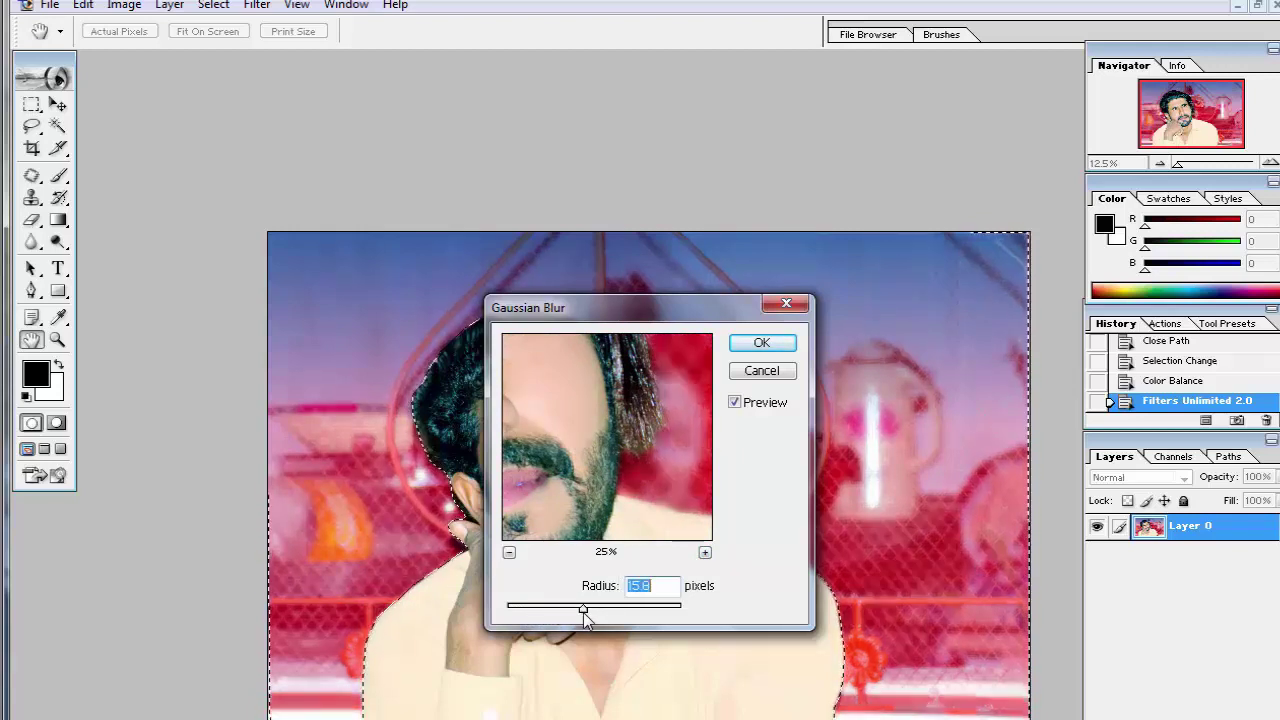
drag(692, 310, 739, 429)
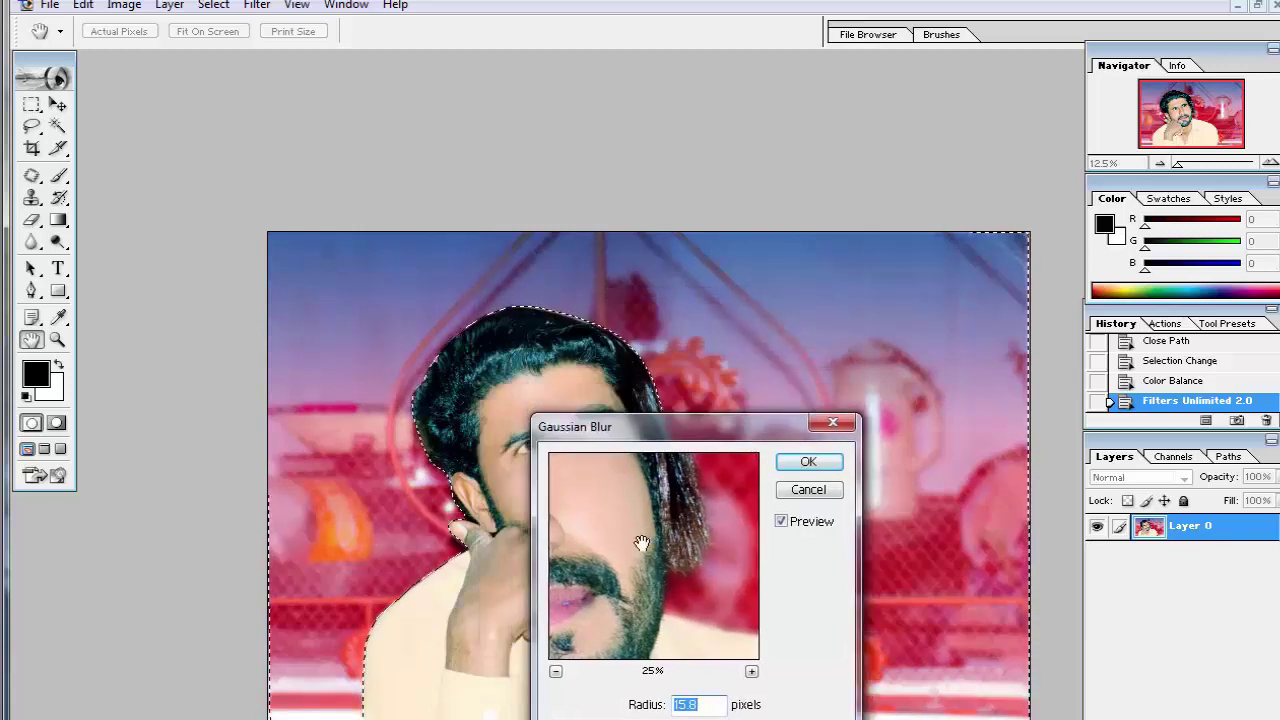
mouse_move(641, 543)
mouse_down()
mouse_move(666, 509)
mouse_move(666, 446)
mouse_move(660, 474)
mouse_move(693, 551)
mouse_move(690, 500)
mouse_move(660, 503)
mouse_move(666, 517)
mouse_move(710, 542)
mouse_up()
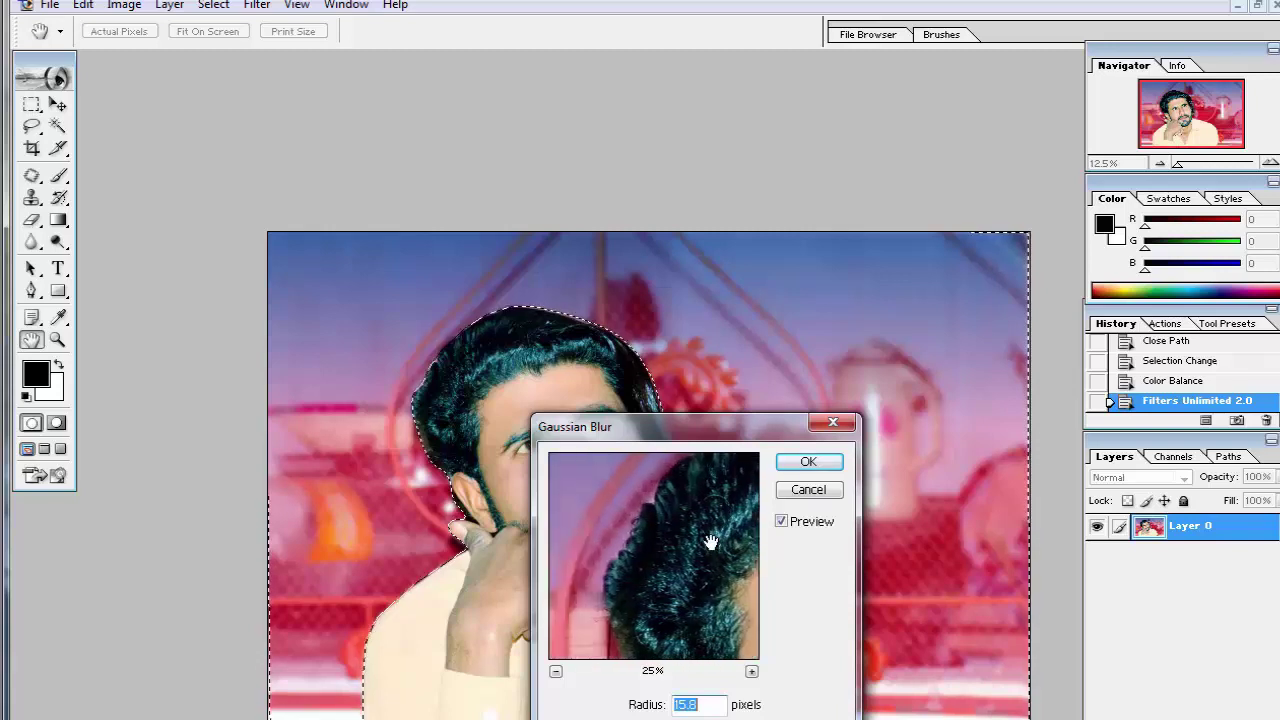
text(11.5)
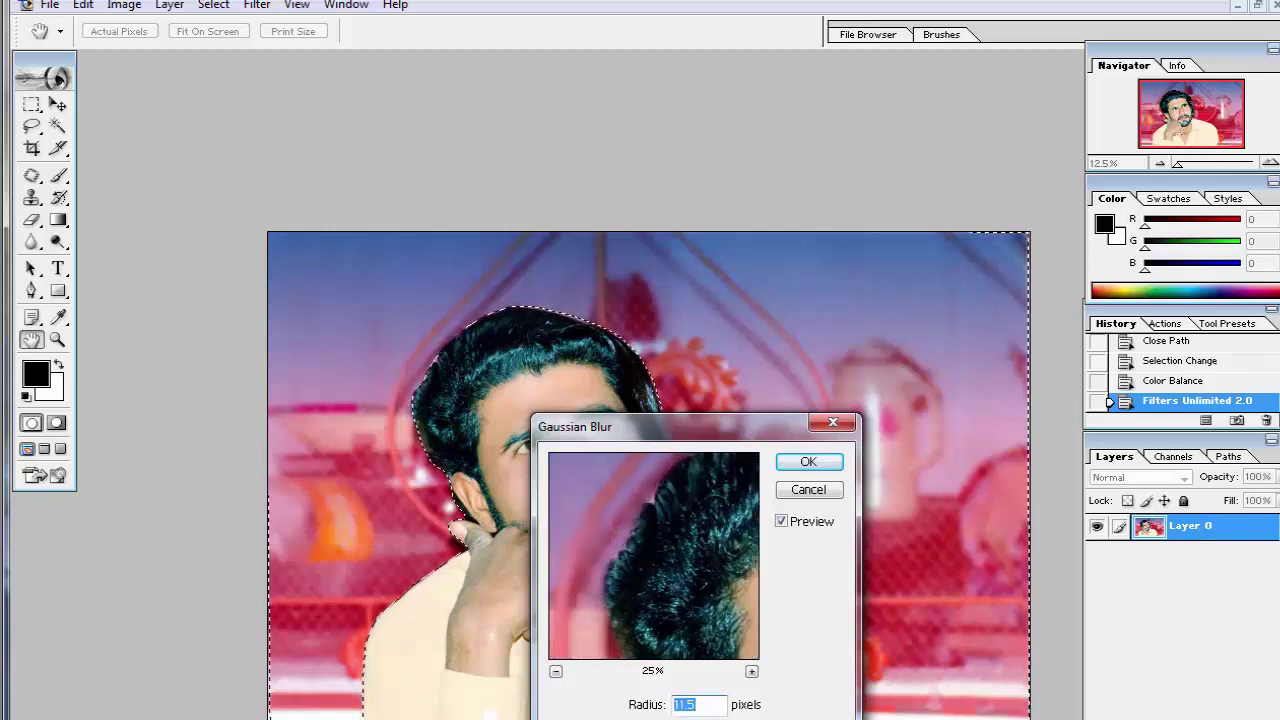
key(Down)
key(Down)
key(Down)
key(Down)
key(Down)
key(Down)
key(Down)
key(Down)
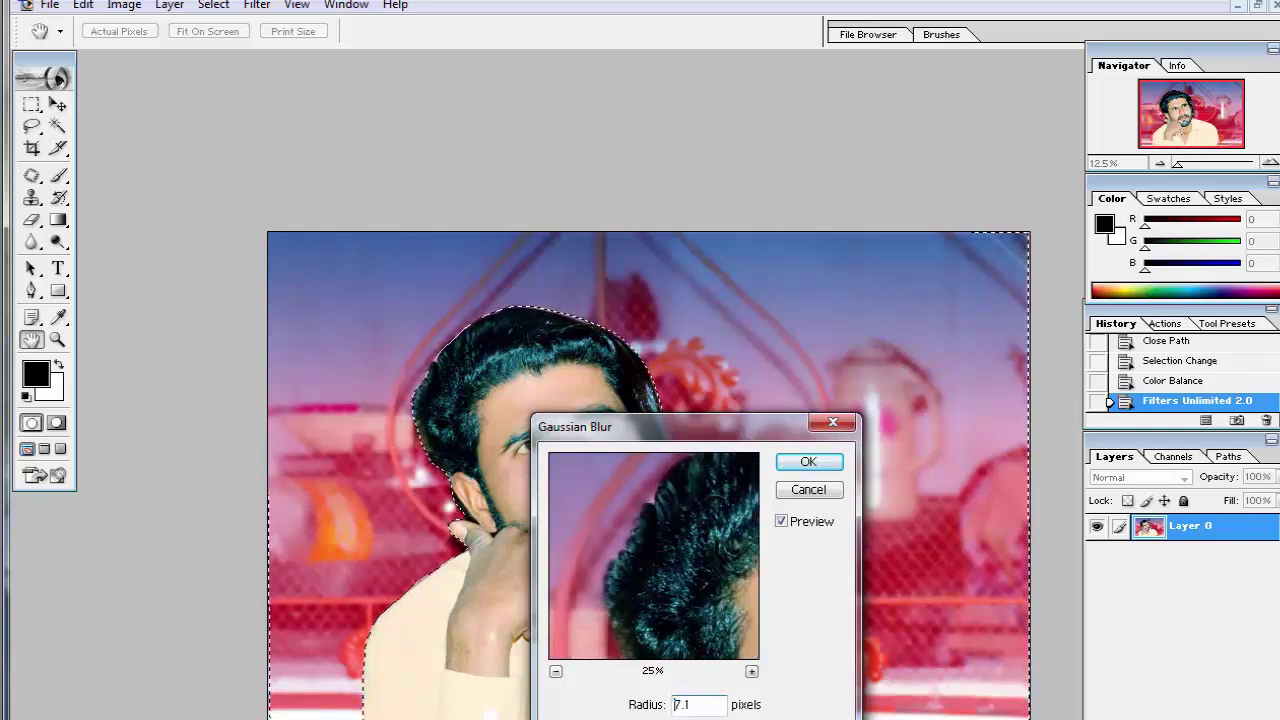
key(Down)
key(Down)
key(Down)
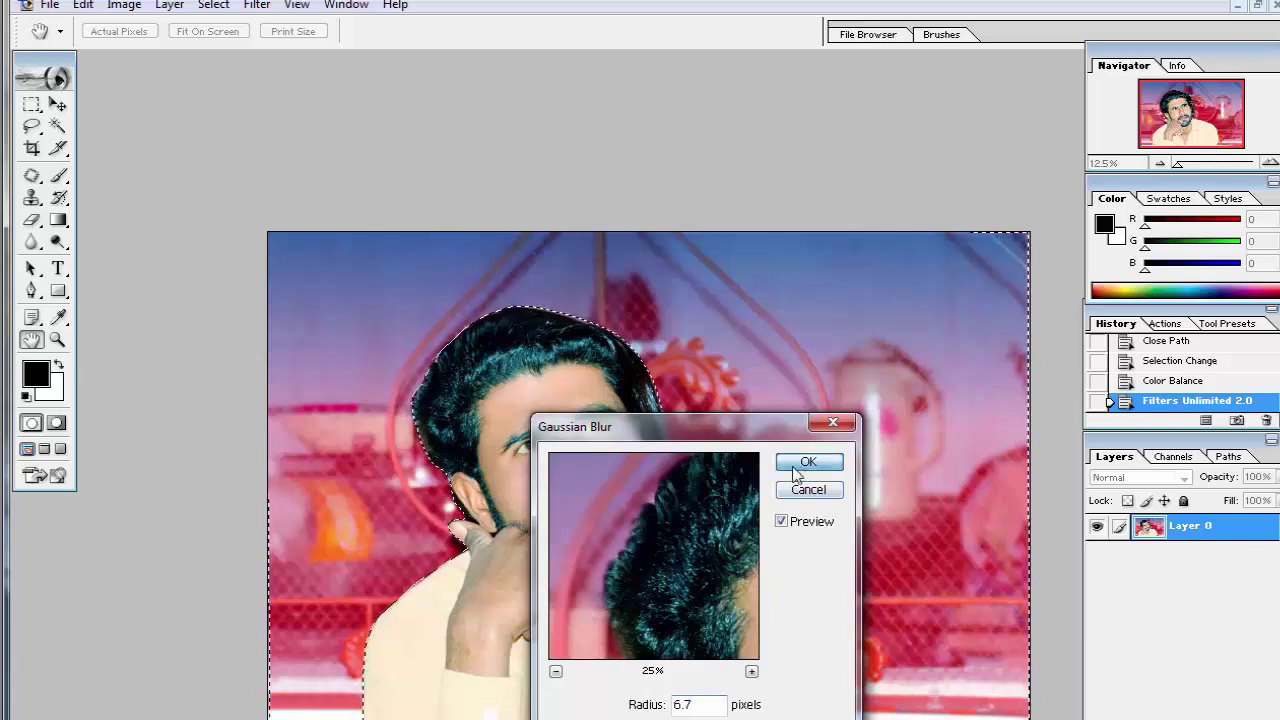
click(808, 461)
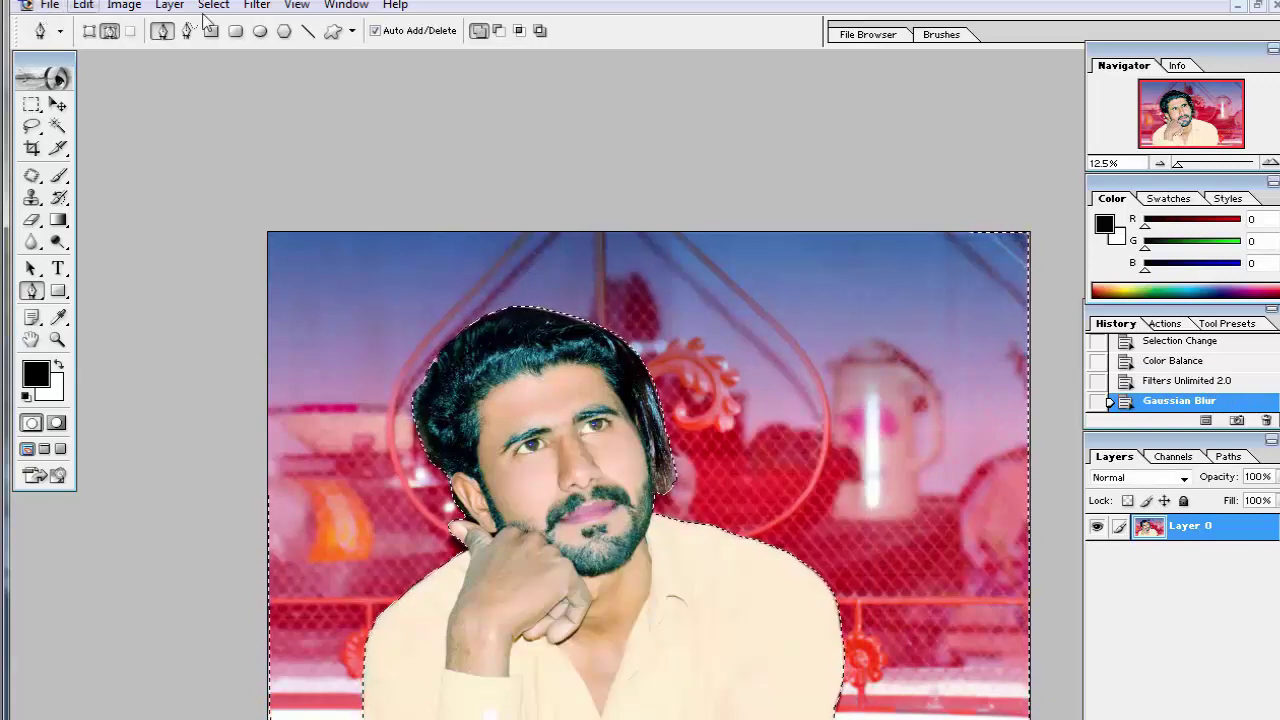
- Add an upper-right 50-300mm Zoom lens flare at brightness about 127, then deselect
click(255, 8)
mouse_move(292, 285)
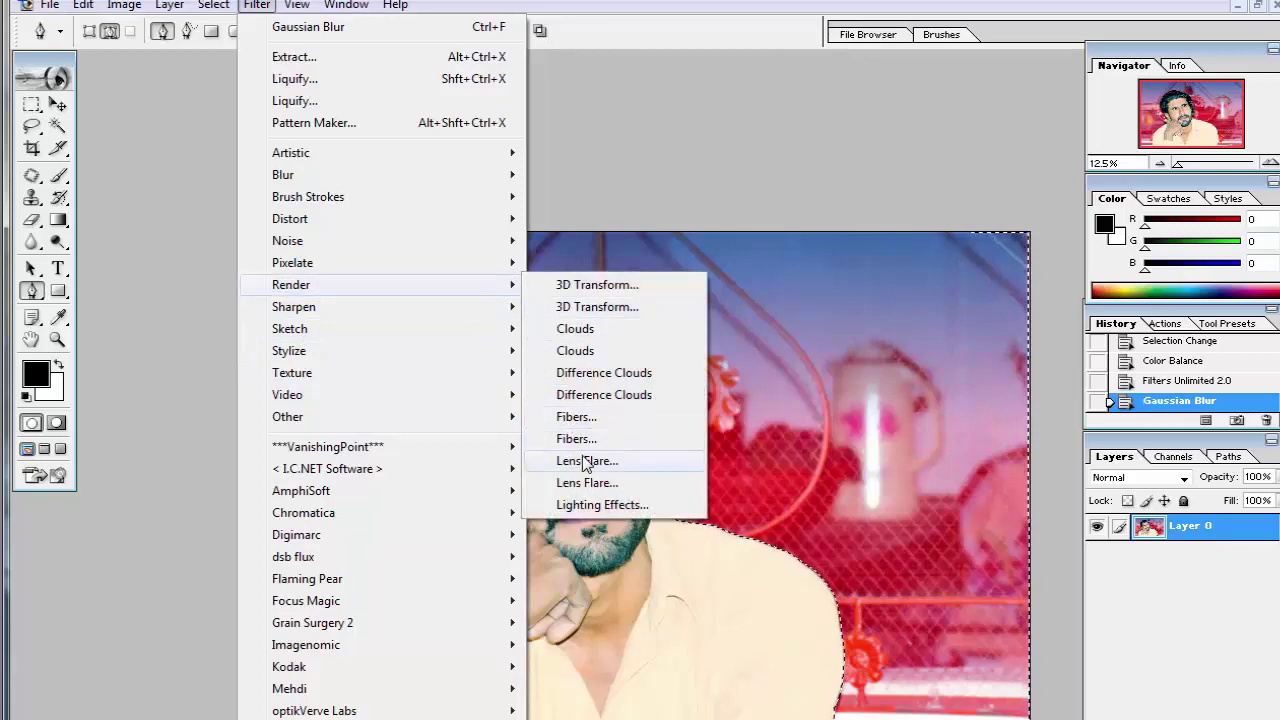
click(583, 460)
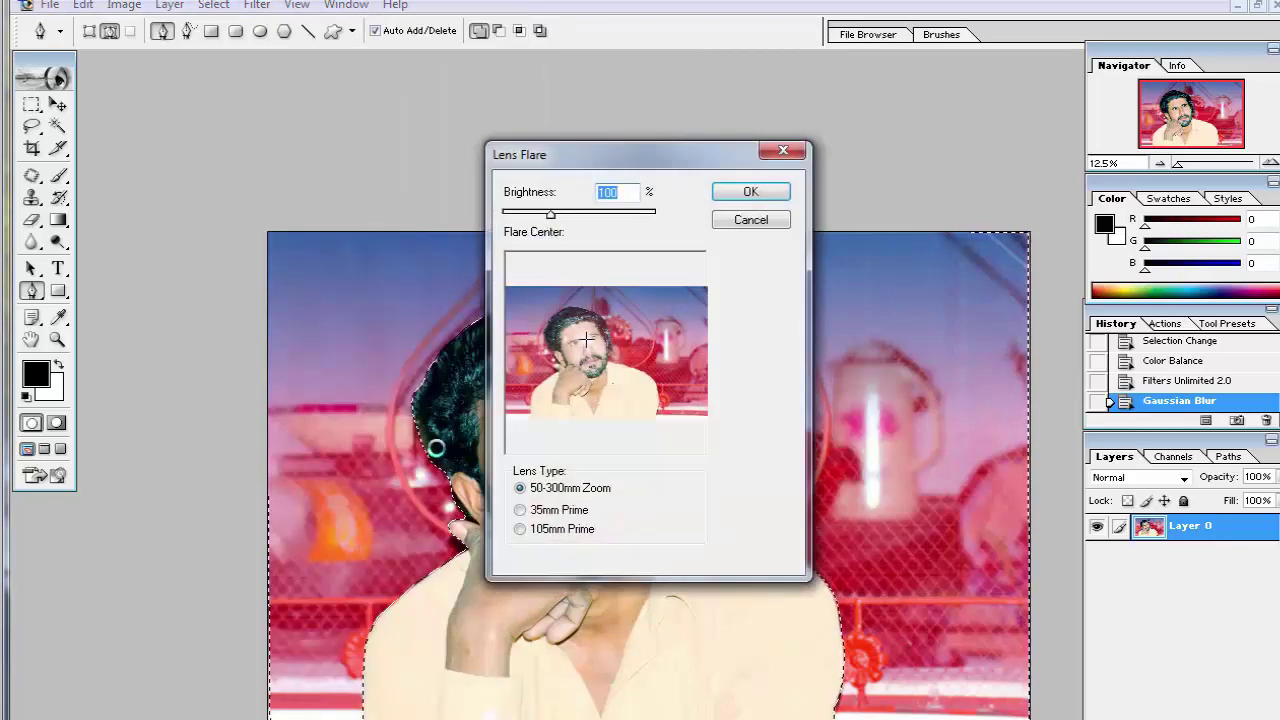
click(687, 315)
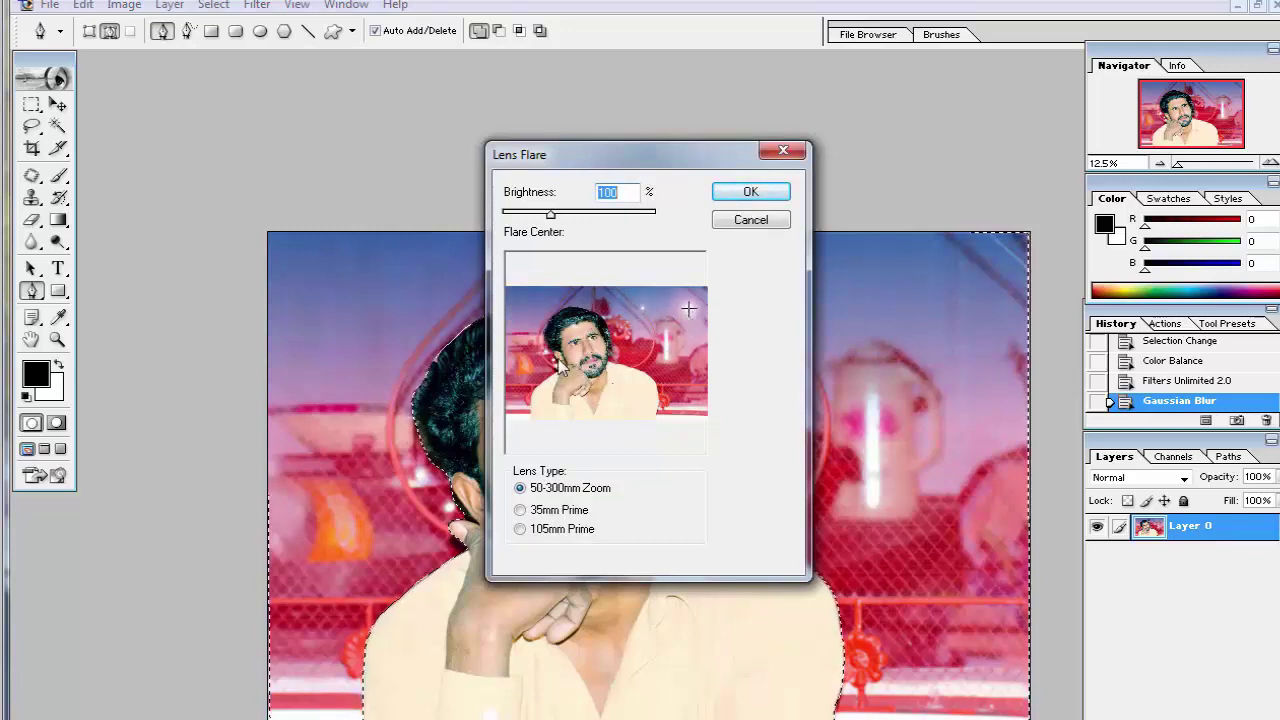
click(526, 385)
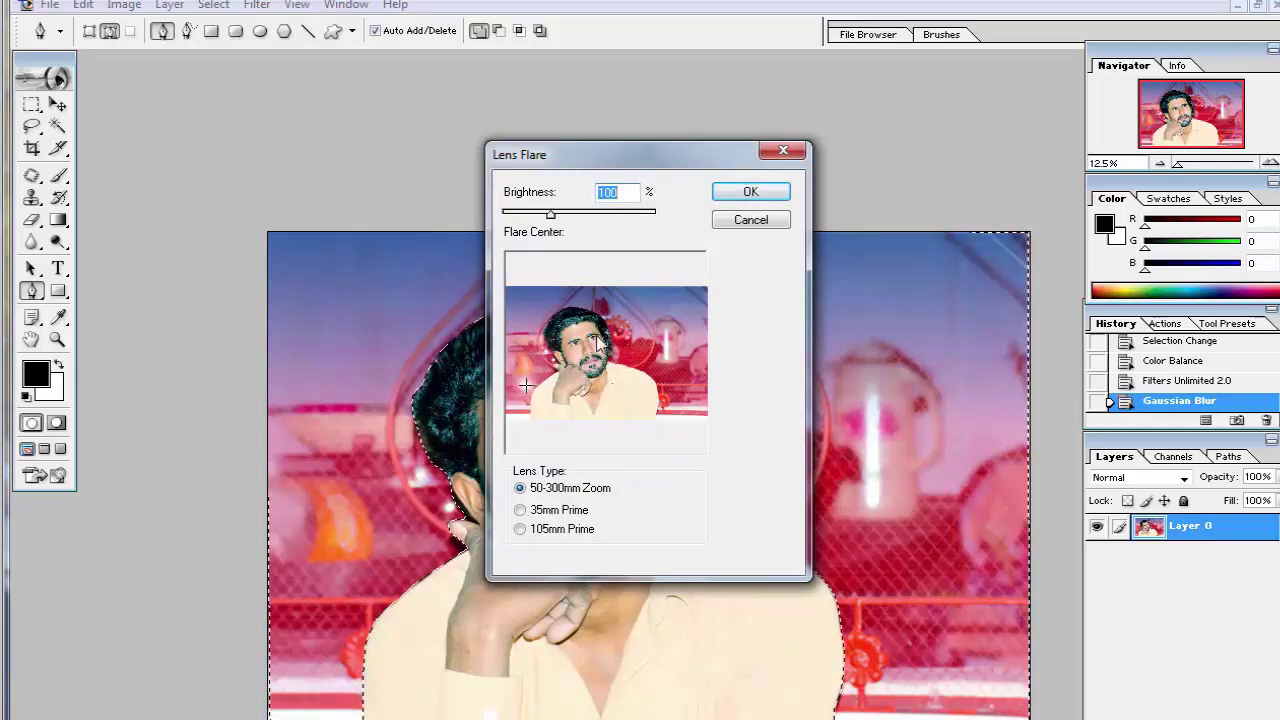
drag(672, 316, 686, 313)
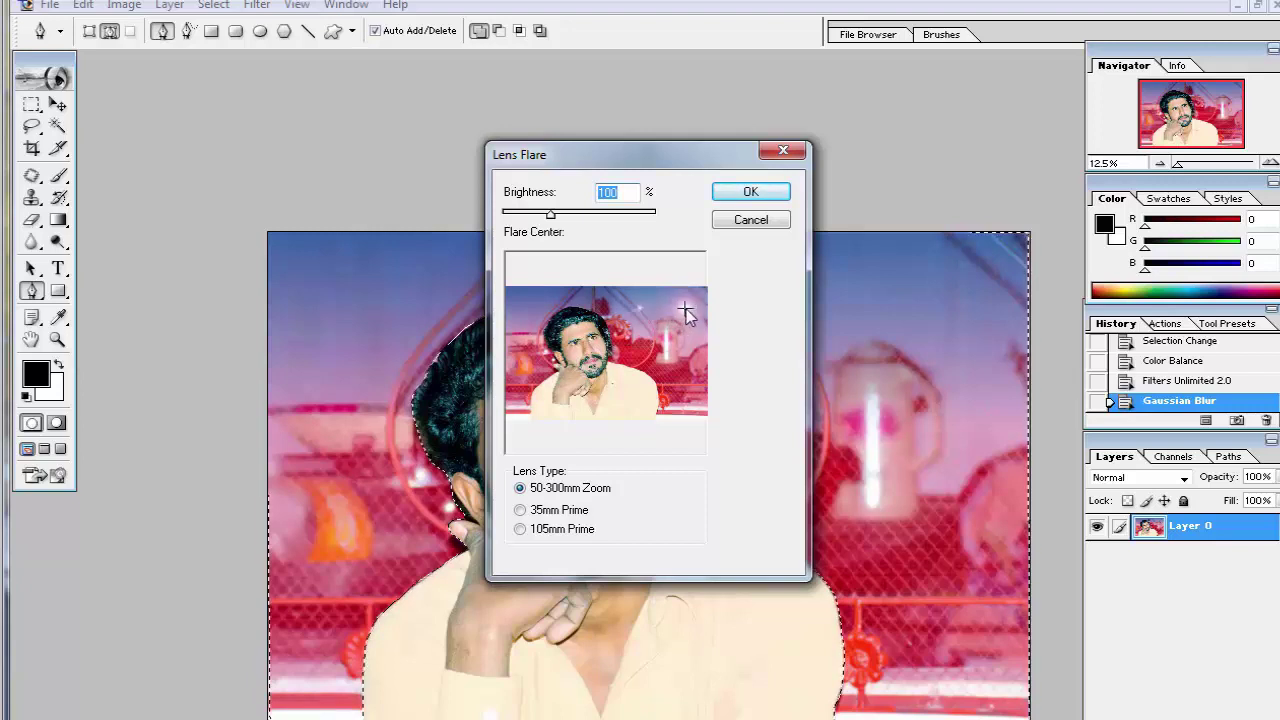
drag(553, 217, 567, 222)
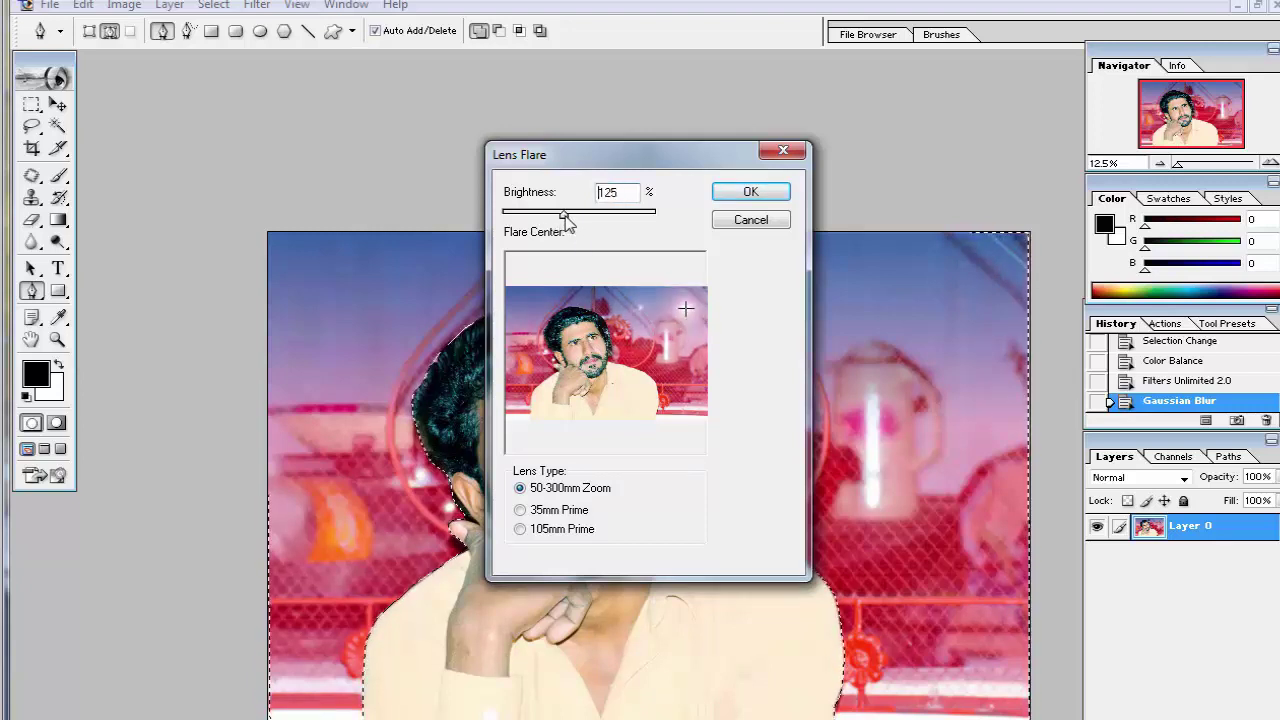
click(750, 193)
key(ctrl+d)
key(ctrl+plus)
key(ctrl+plus)
key(ctrl+plus)
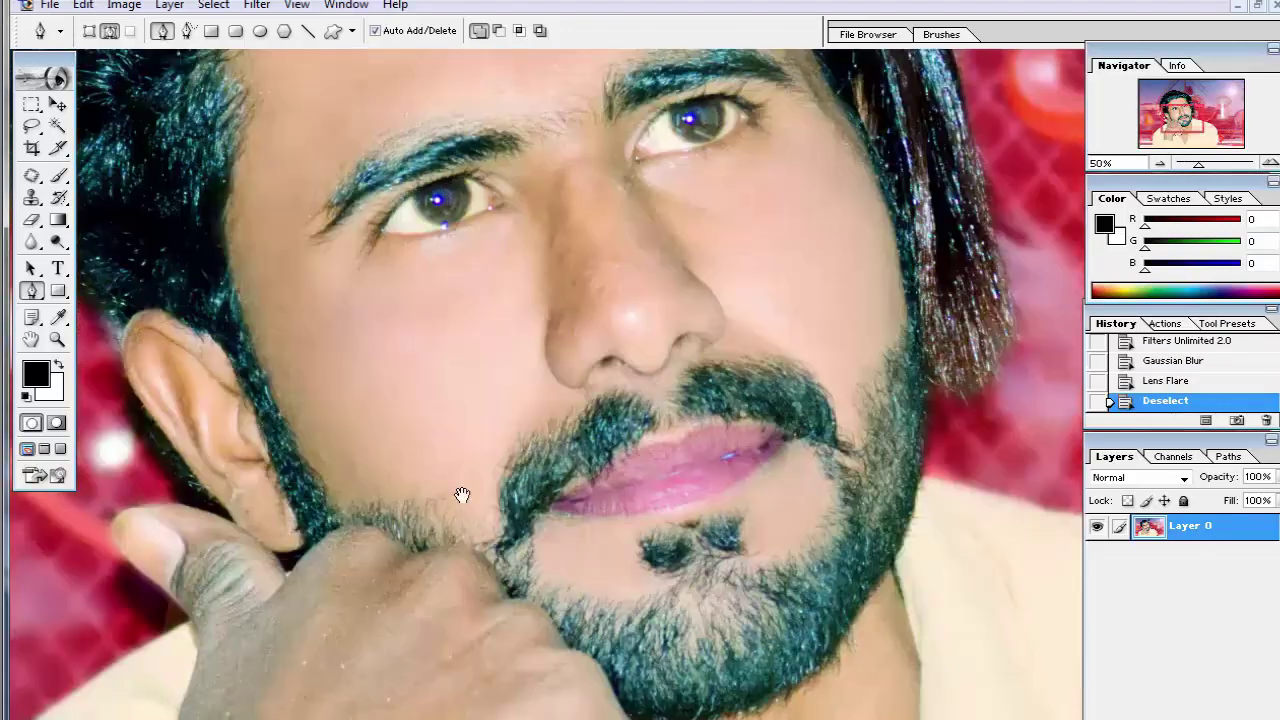
- Set up the Blur Tool with a 150 brush at 100% strength
drag(457, 491, 643, 370)
drag(400, 560, 680, 320)
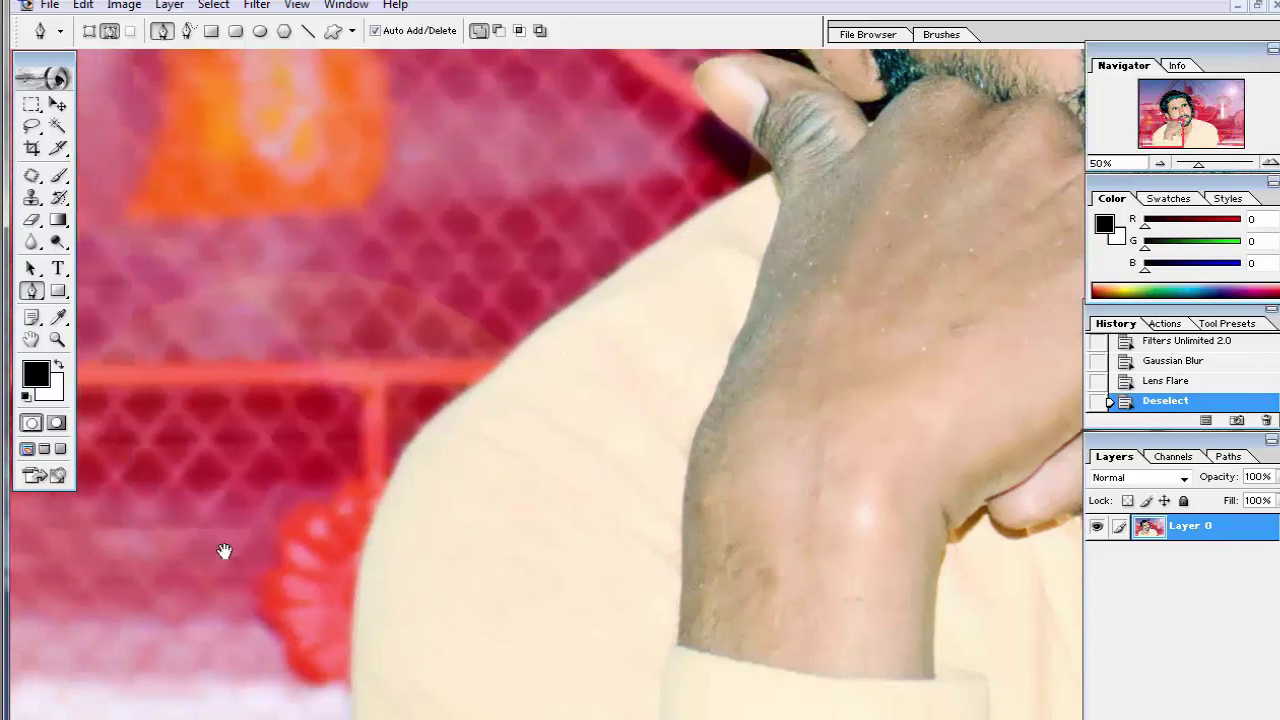
click(31, 242)
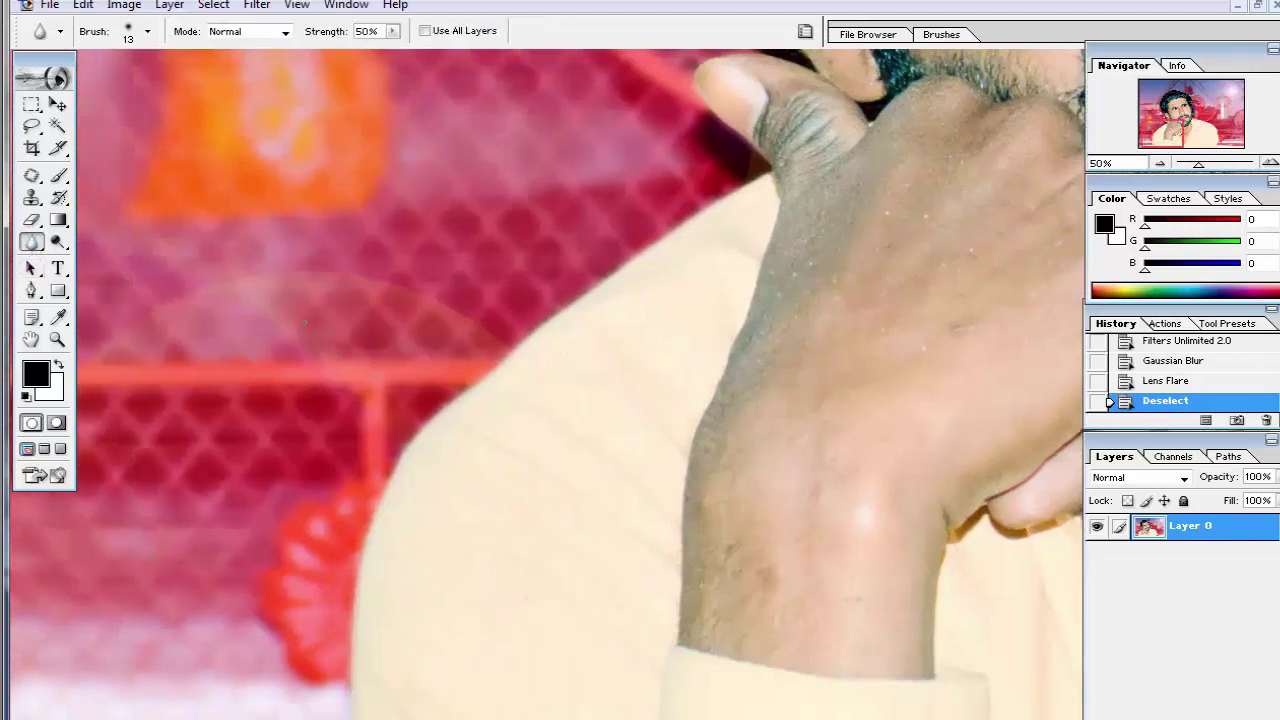
click(393, 32)
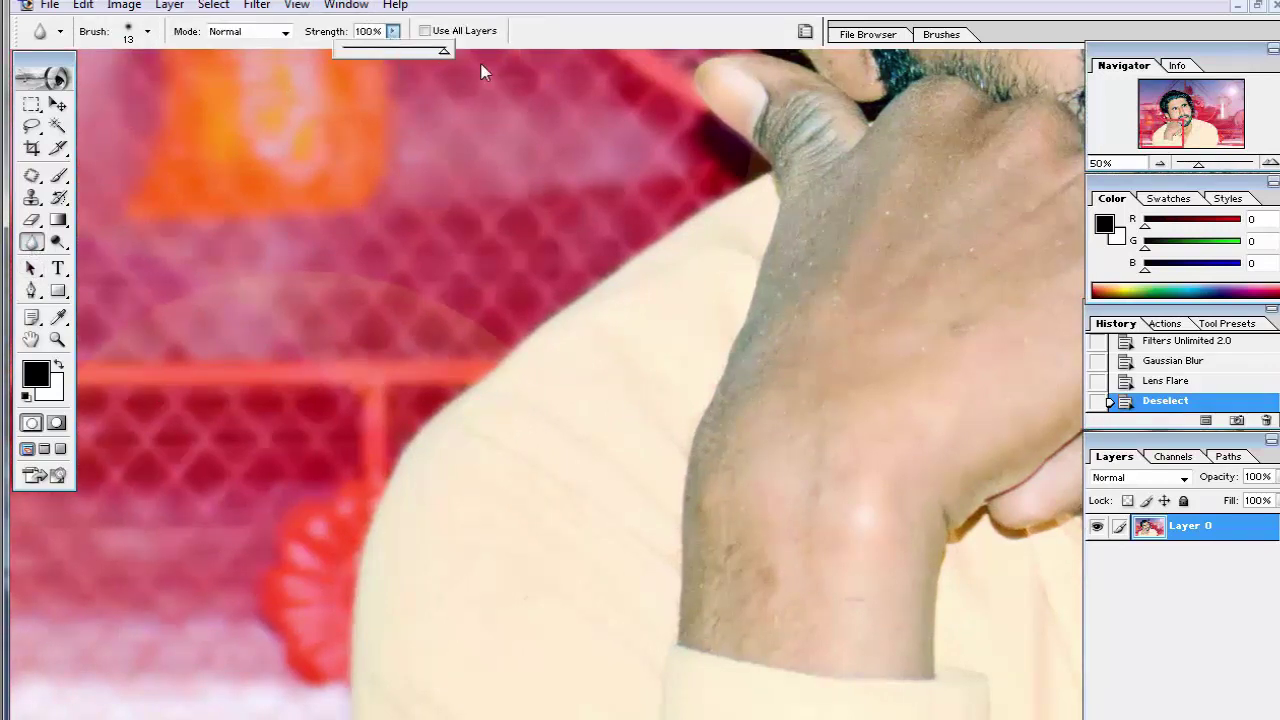
key(bracketright)
key(bracketright)
key(bracketright)
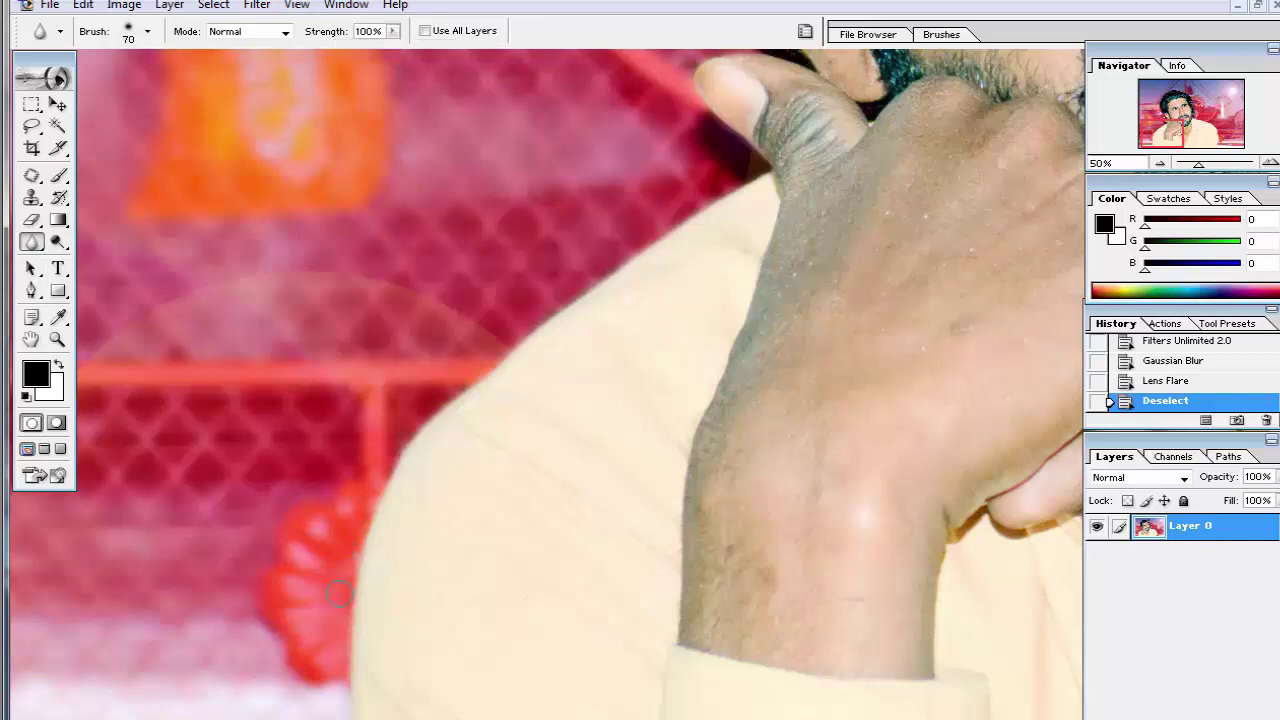
- Blur background edges near the flower, shirt and hair, then pan across beard and shoulder
mouse_move(336, 597)
mouse_down()
mouse_move(328, 690)
mouse_move(374, 529)
mouse_move(505, 355)
mouse_up()
mouse_move(606, 248)
mouse_down()
mouse_move(740, 183)
mouse_move(643, 509)
mouse_up()
mouse_move(615, 412)
mouse_down()
mouse_move(651, 334)
mouse_move(652, 296)
mouse_up()
scroll(652, 296, up, 3)
scroll(620, 400, up, 3)
drag(531, 333, 490, 262)
scroll(490, 262, up, 3)
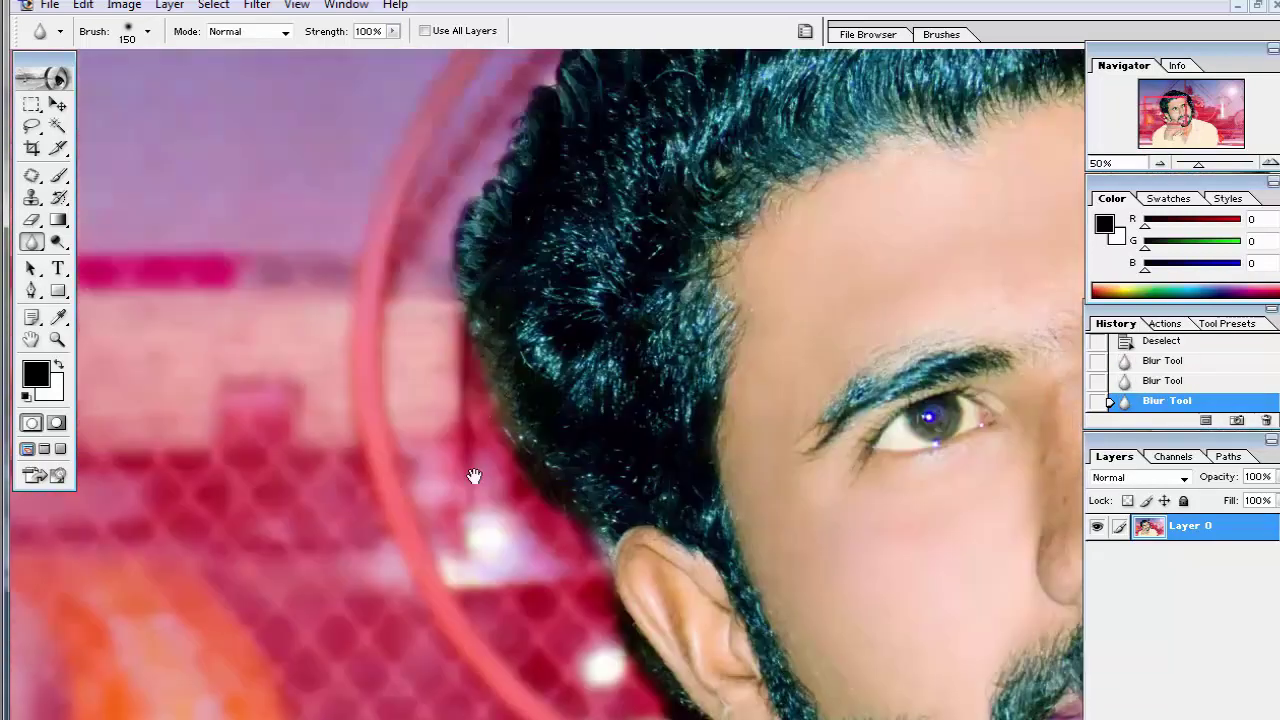
scroll(470, 470, up, 3)
mouse_move(458, 390)
mouse_down()
mouse_move(509, 251)
mouse_move(410, 412)
mouse_up()
scroll(410, 412, up, 2)
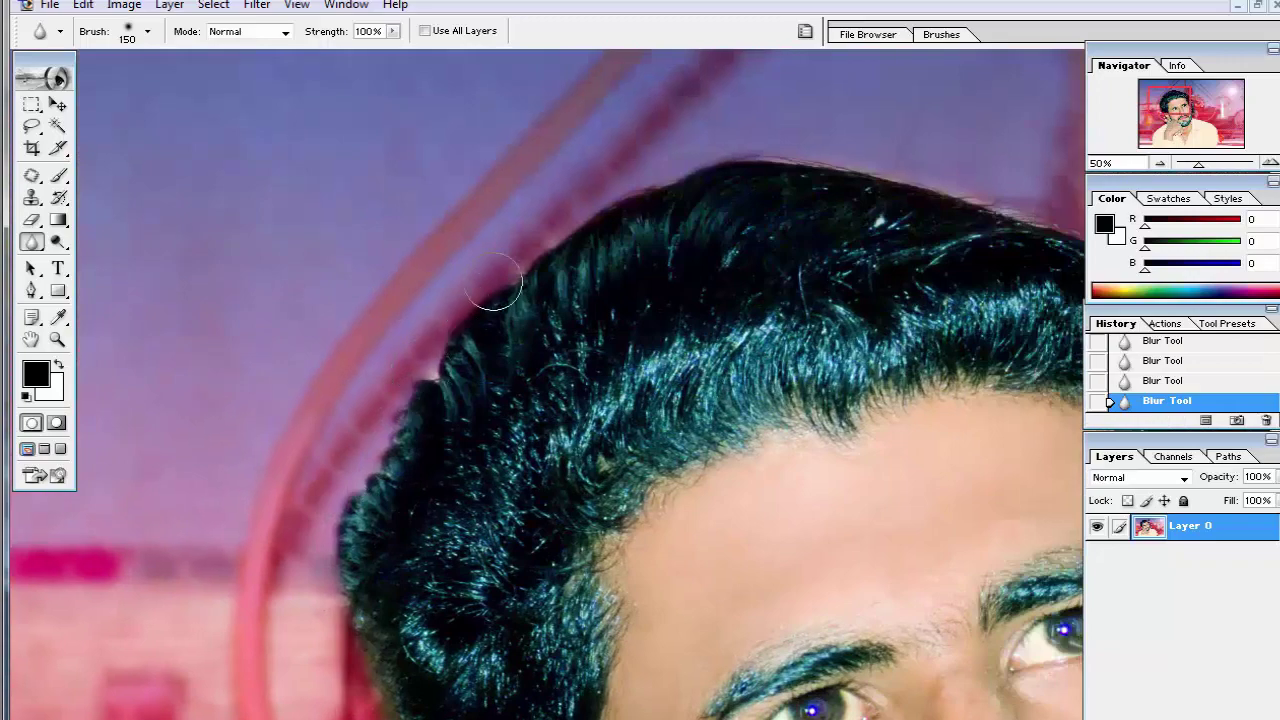
drag(623, 206, 449, 309)
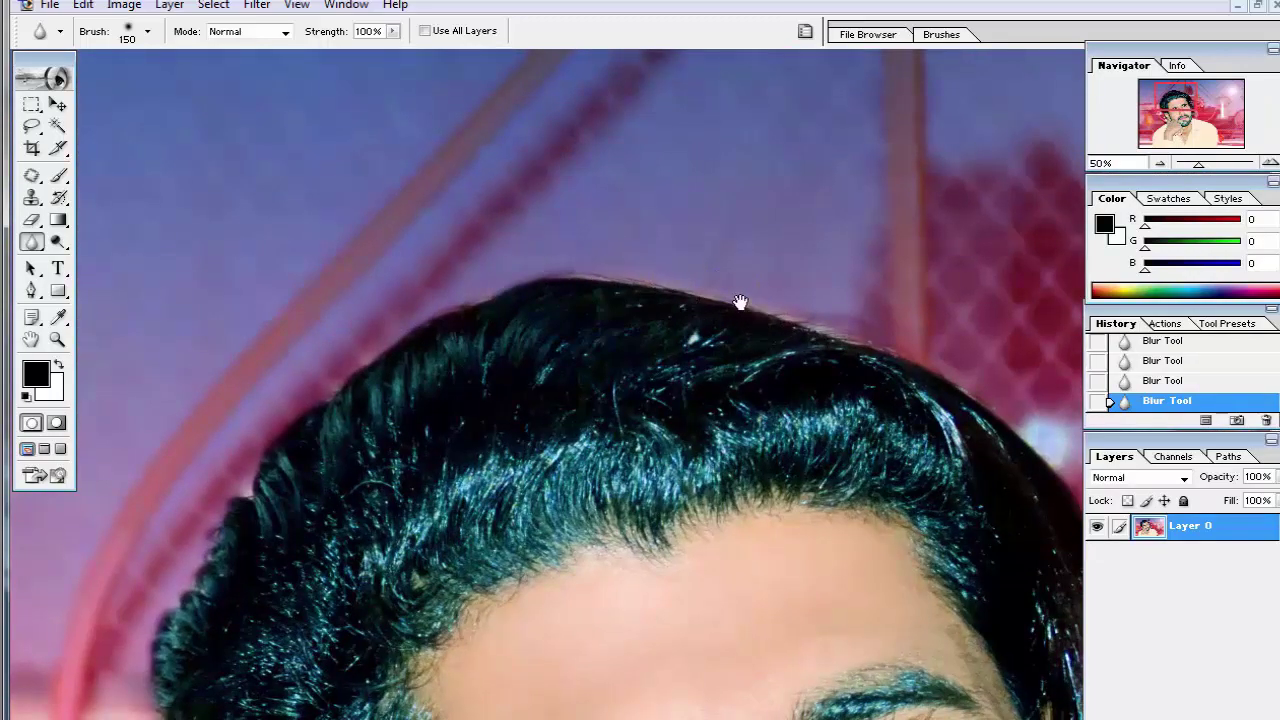
scroll(666, 286, down, 1)
scroll(690, 285, down, 2)
scroll(690, 285, right, 5)
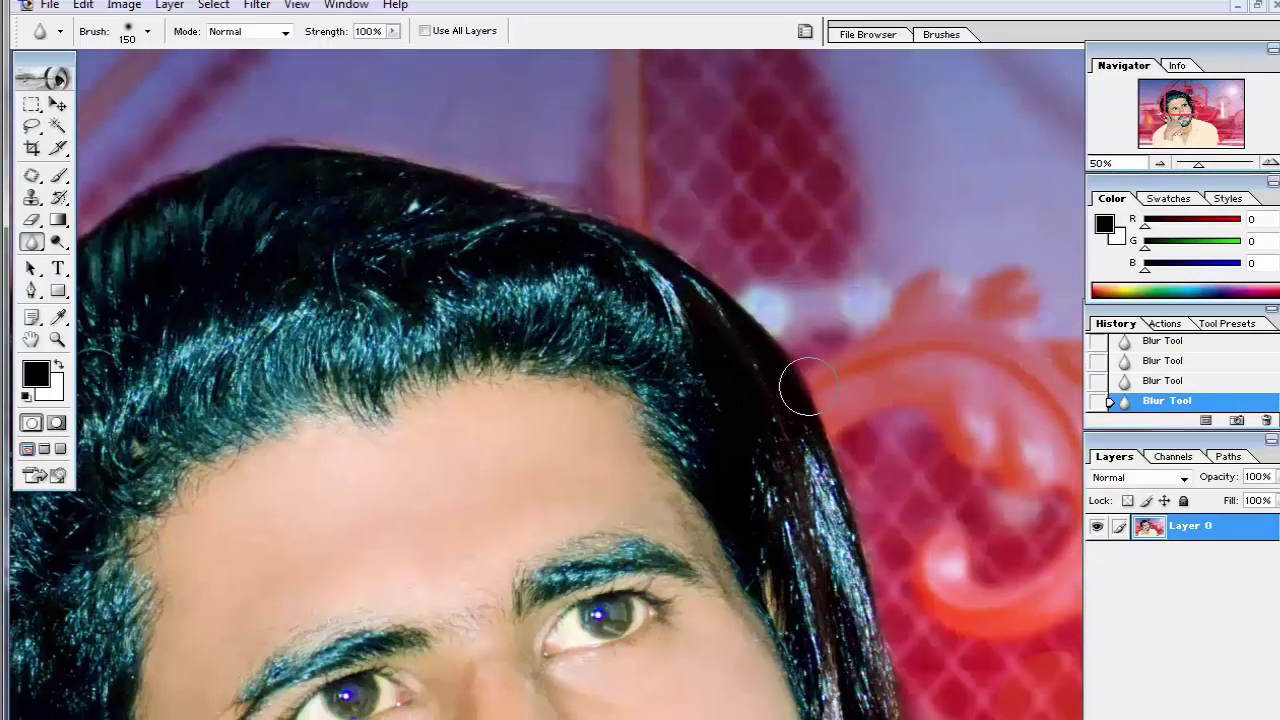
scroll(800, 340, down, 1)
scroll(820, 350, down, 3)
scroll(840, 480, down, 3)
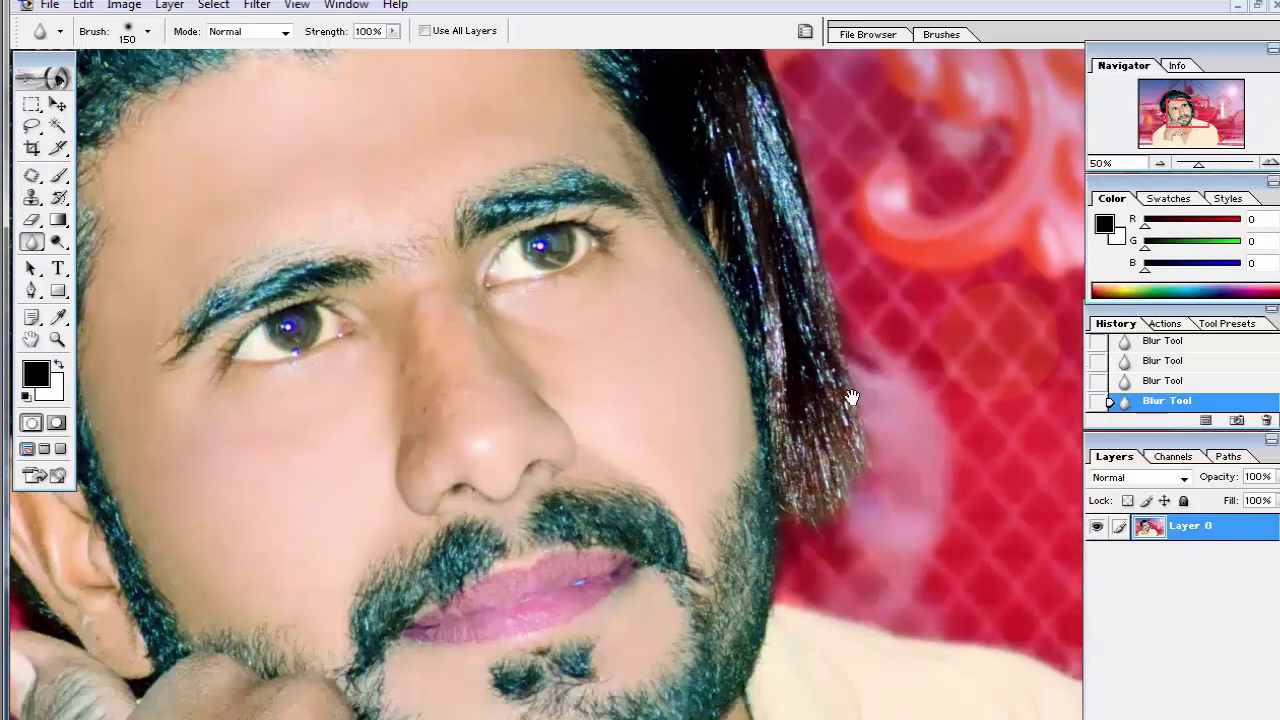
scroll(820, 540, down, 3)
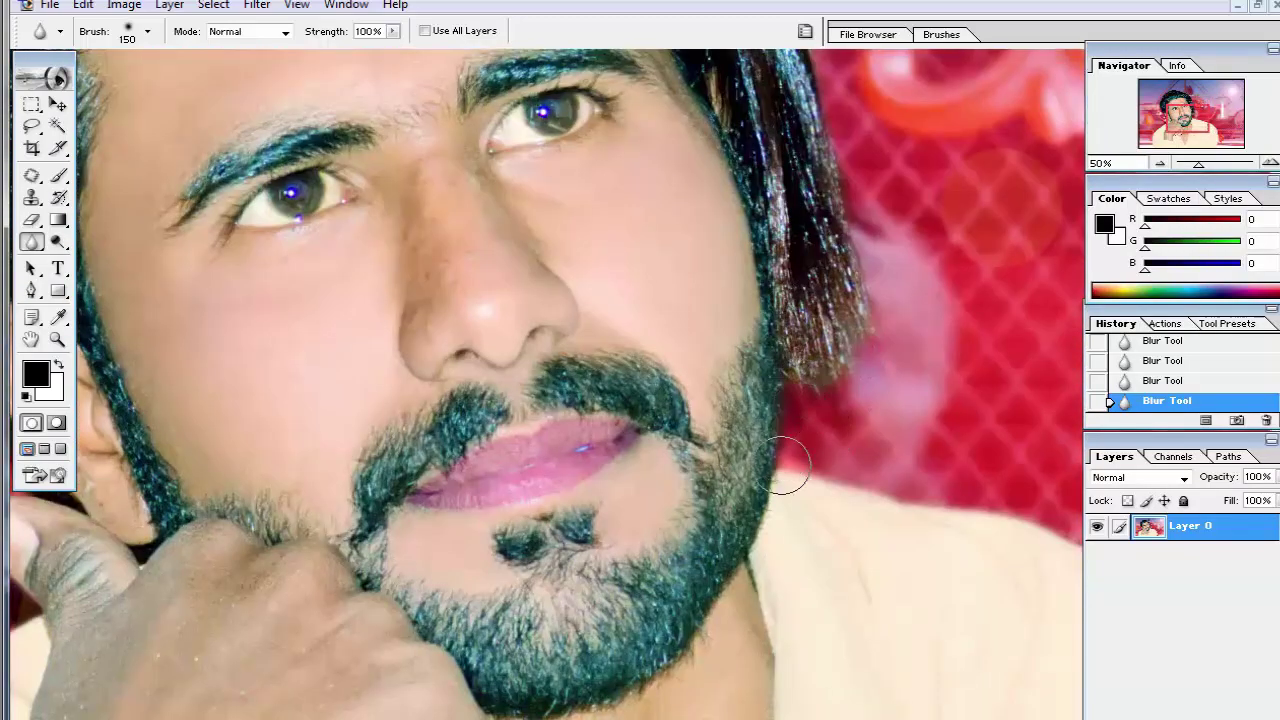
drag(960, 514, 643, 394)
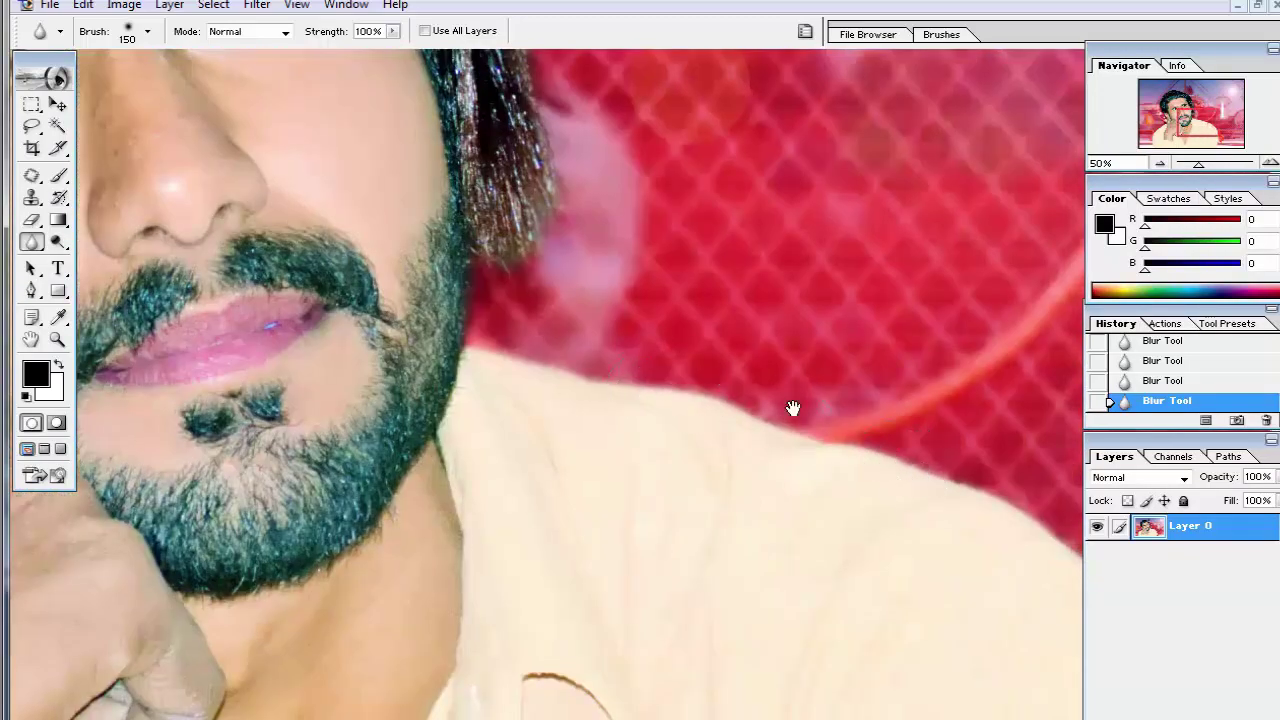
drag(791, 409, 481, 269)
drag(880, 580, 863, 398)
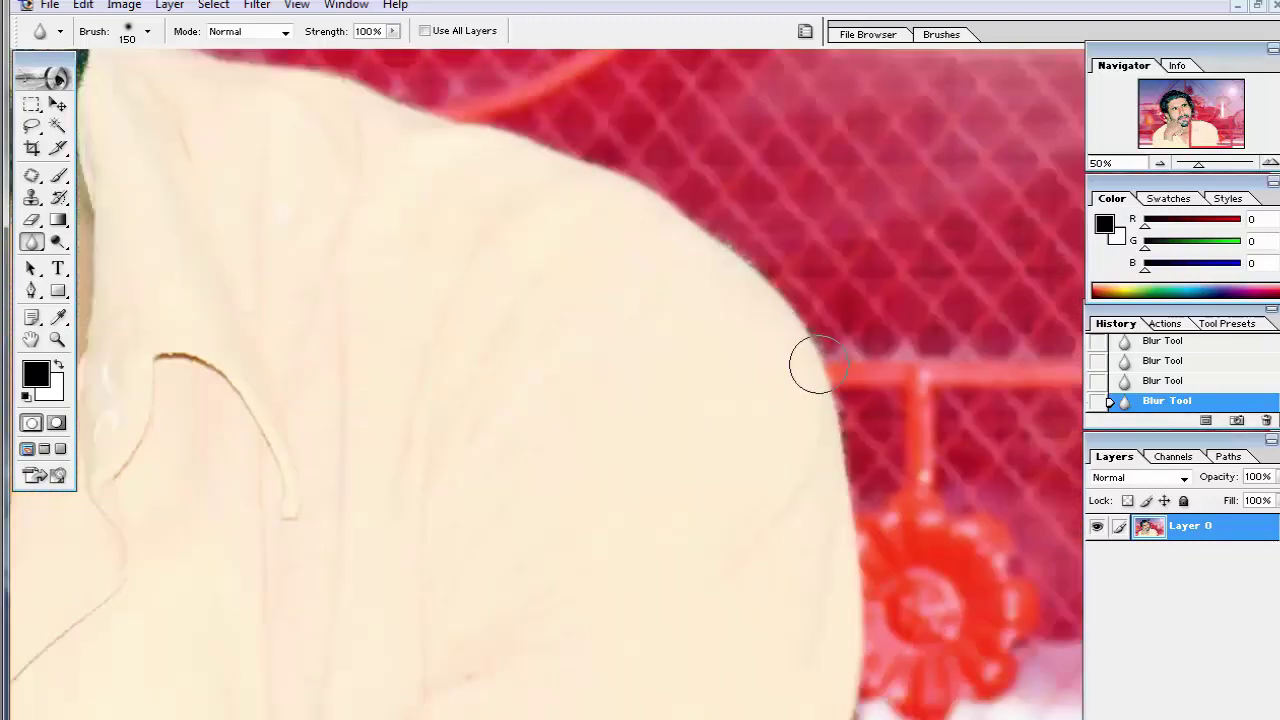
drag(868, 686, 900, 692)
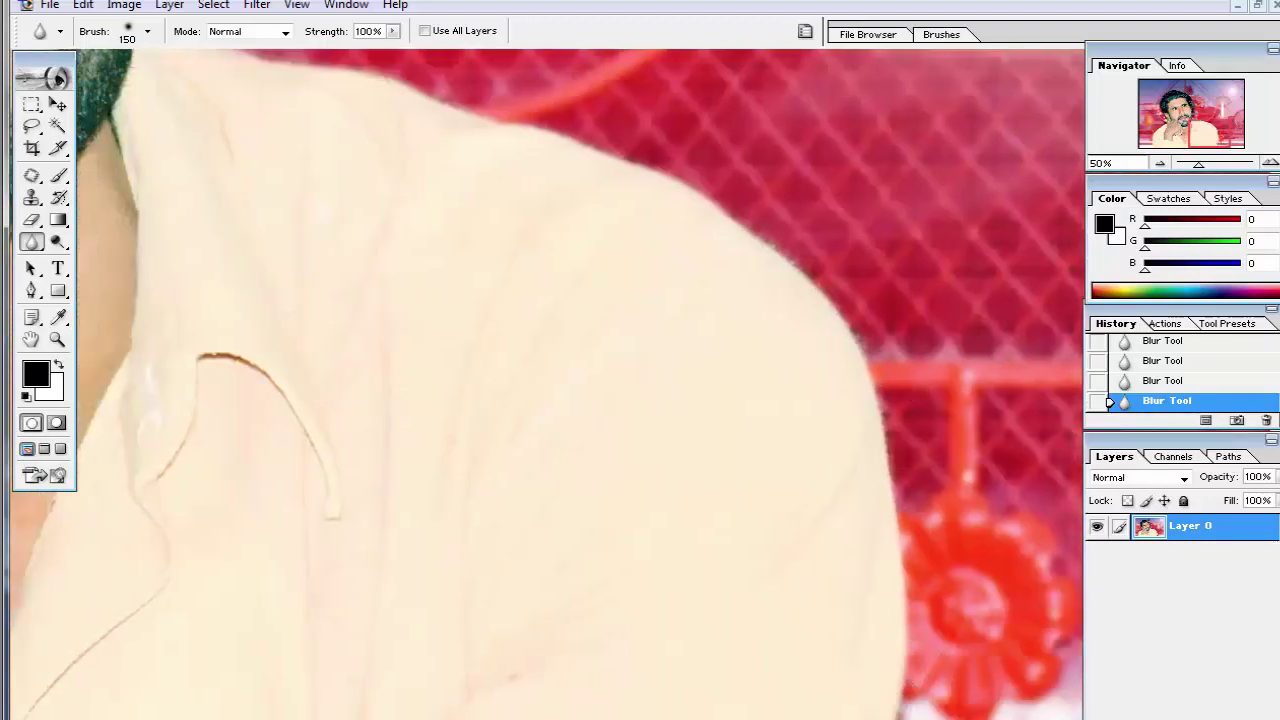
- Apply the Filters Unlimited 2.0 3D Glass Frame 1 border with frame size 8
key(ctrl+minus)
key(ctrl+minus)
key(ctrl+minus)
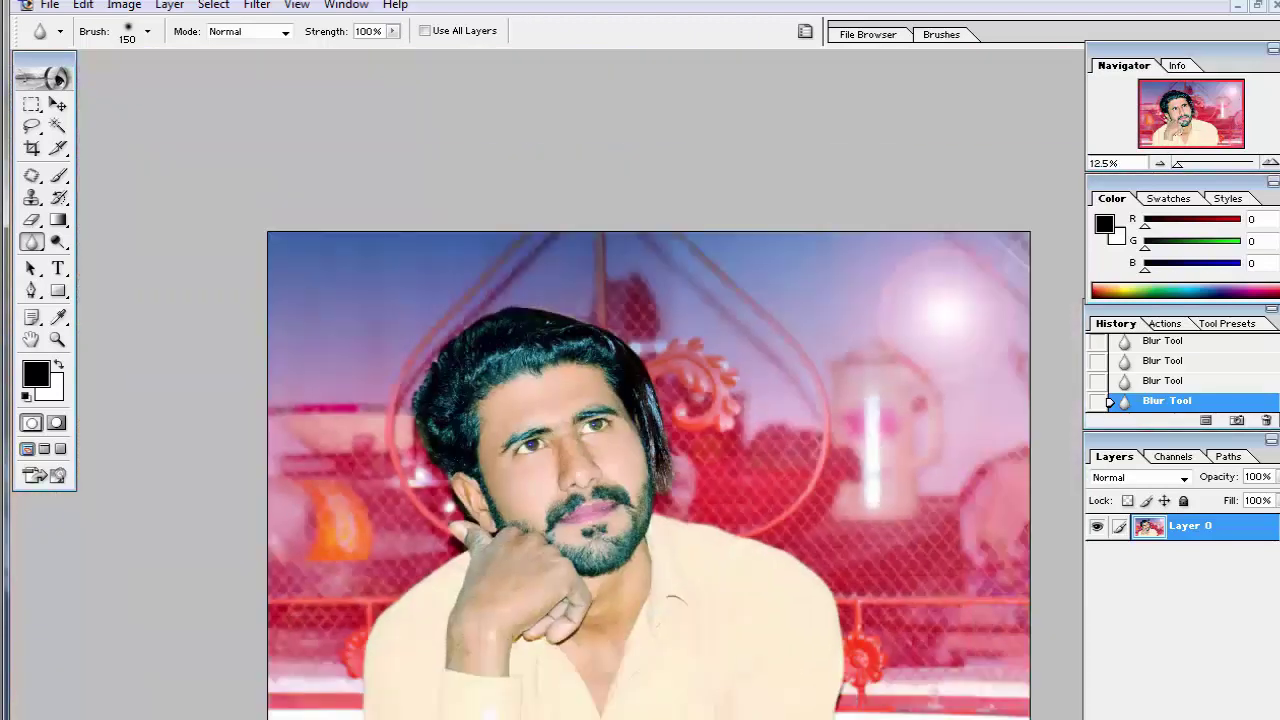
key(ctrl+minus)
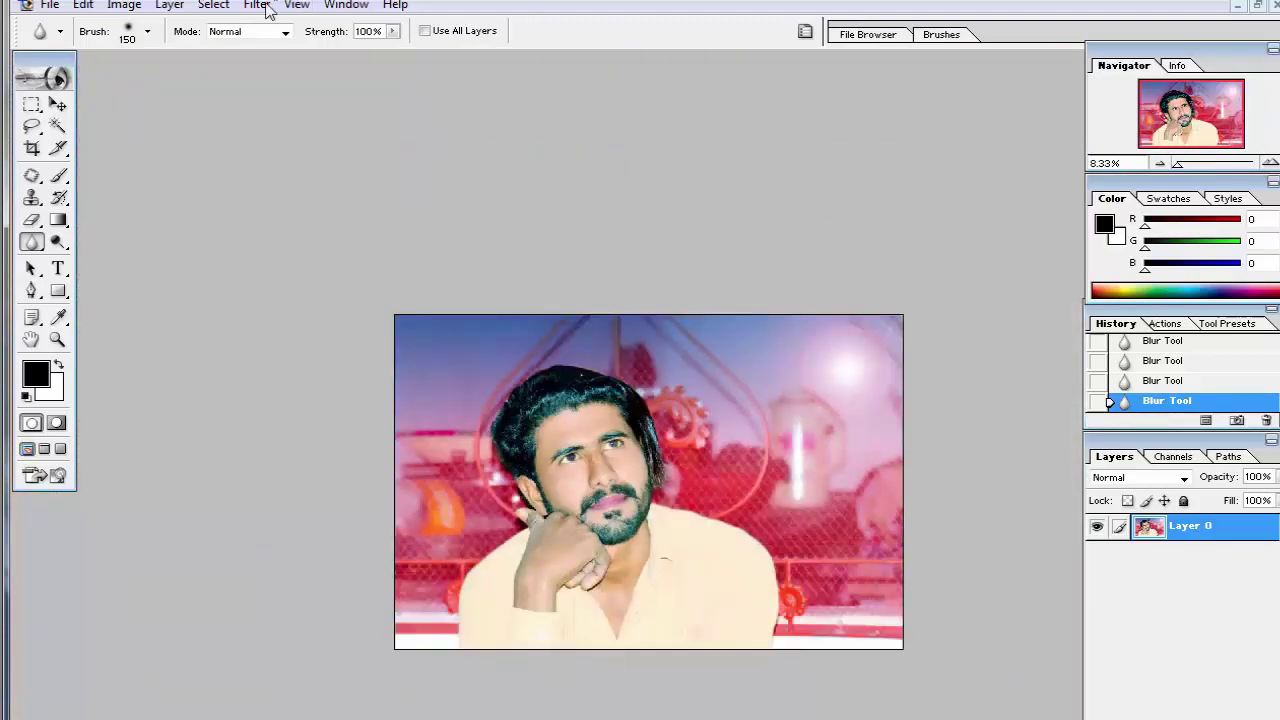
click(262, 5)
mouse_move(327, 468)
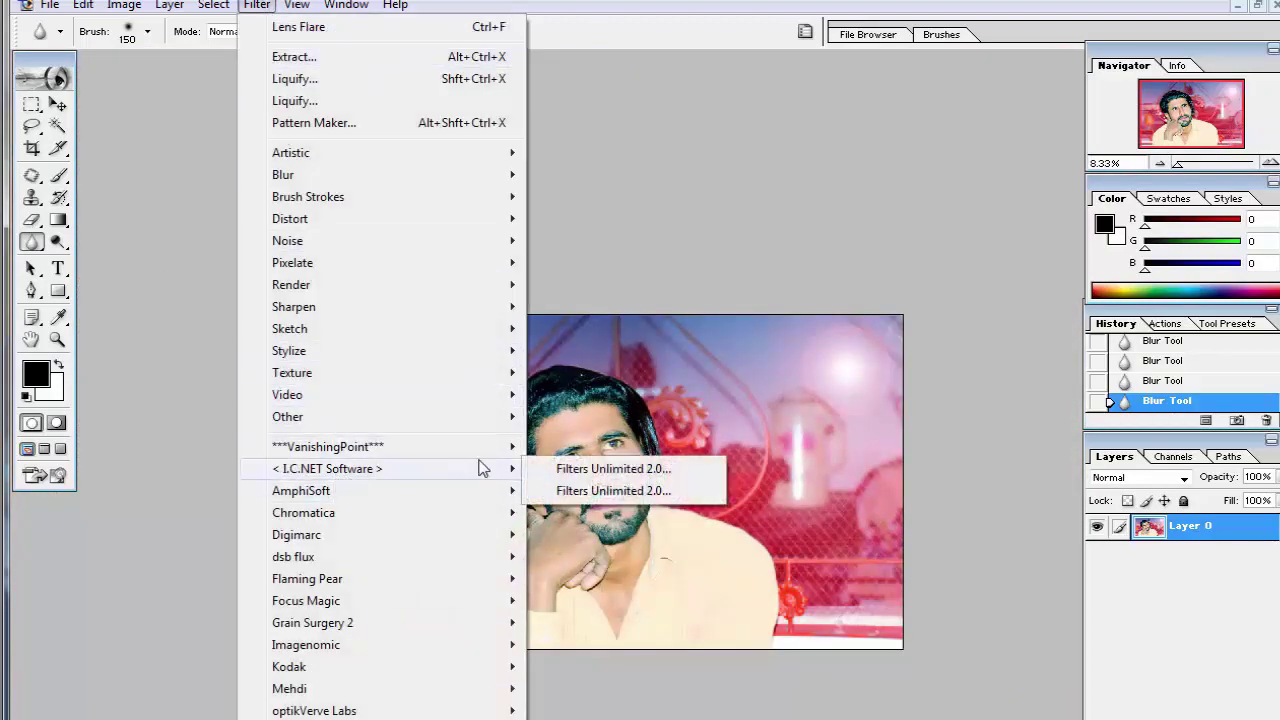
click(562, 468)
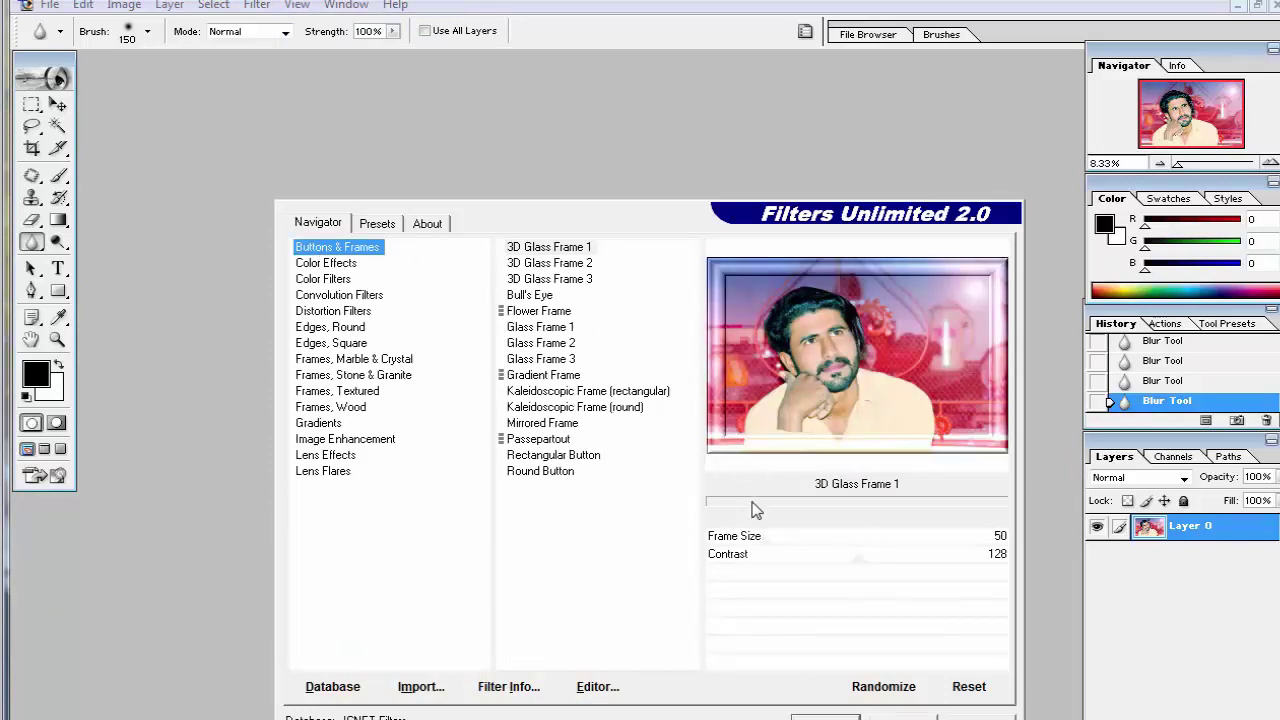
drag(740, 545, 718, 556)
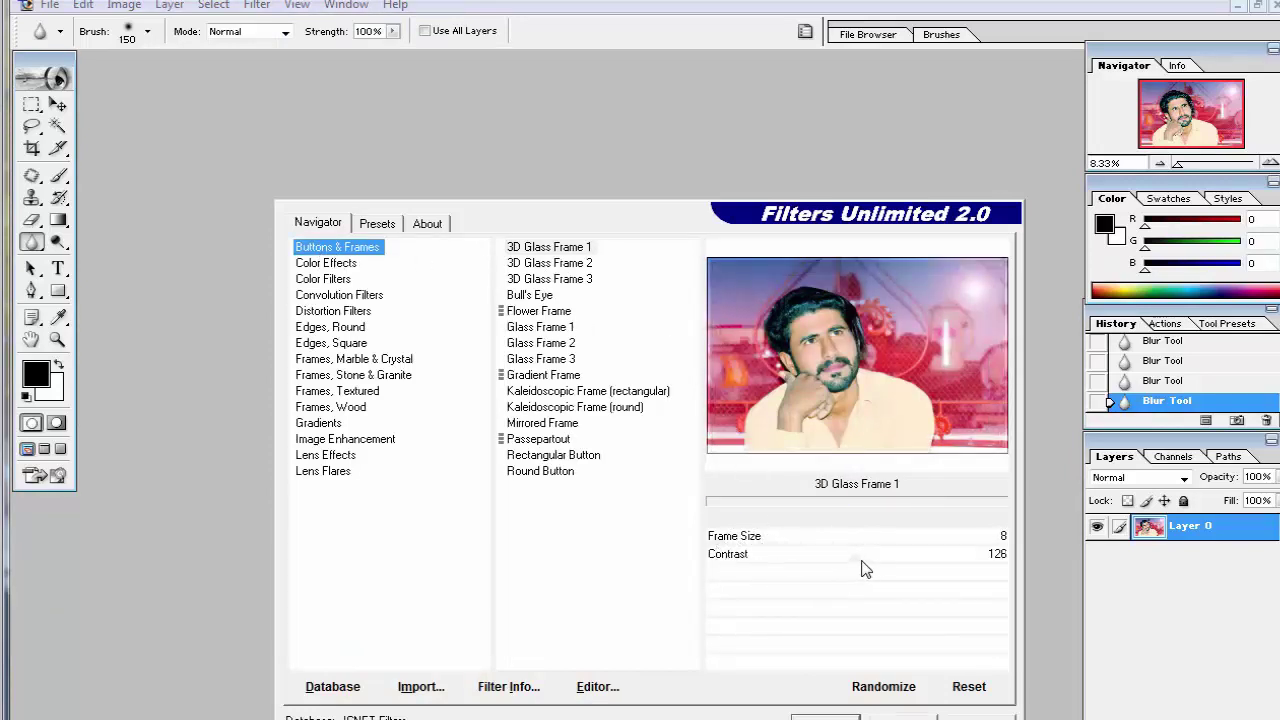
key(Return)
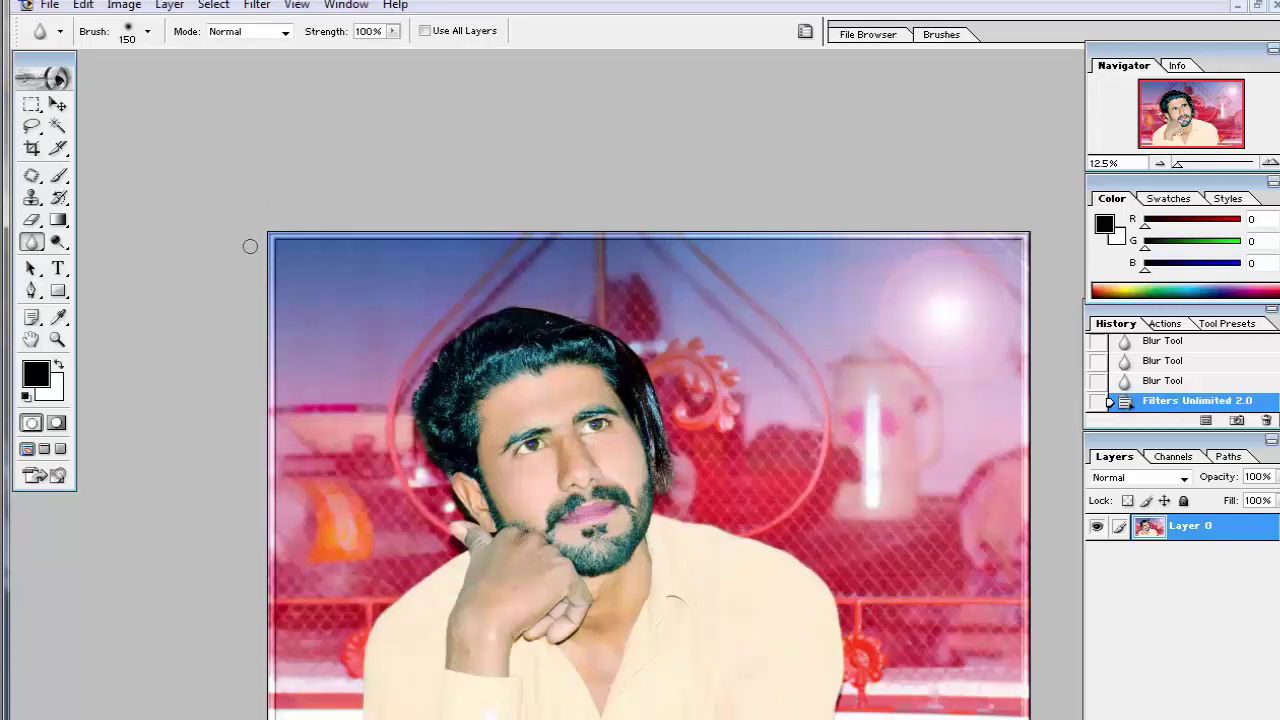
- Open RAOO_JEE_PHOTOGRAPHY.png and drag the logo into the portrait as a new layer
click(52, 6)
key(Escape)
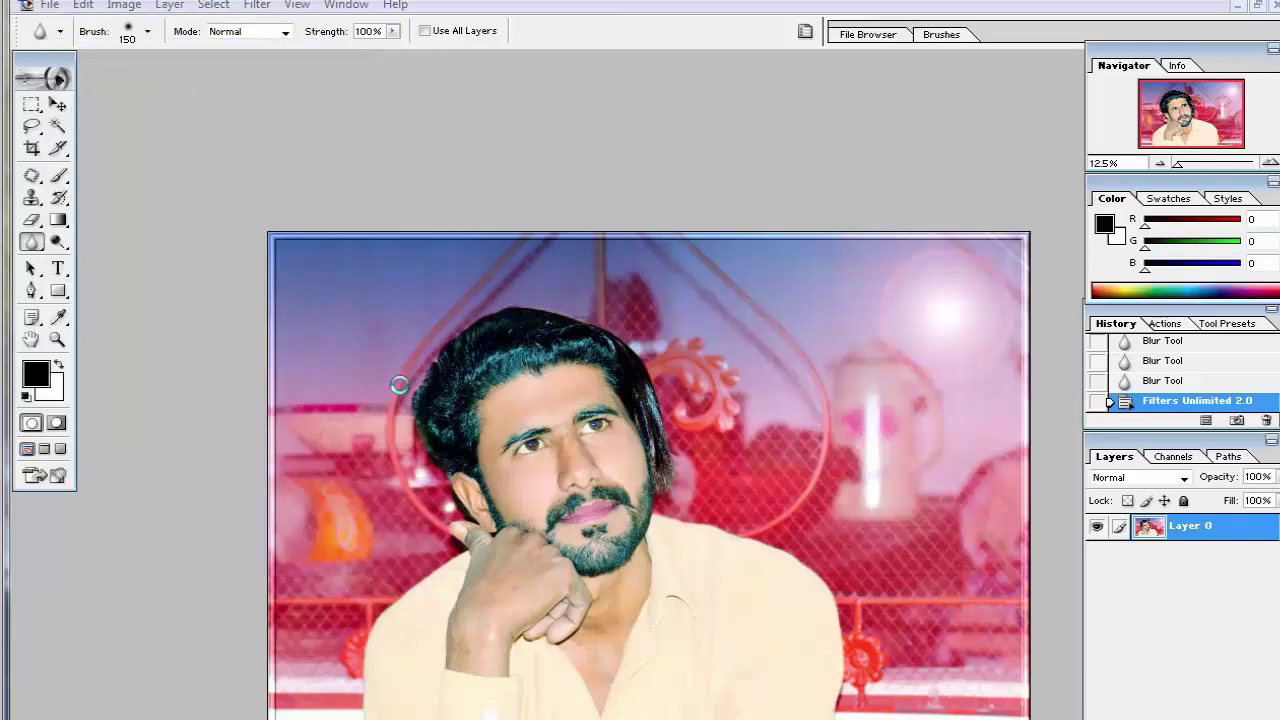
key(ctrl+o)
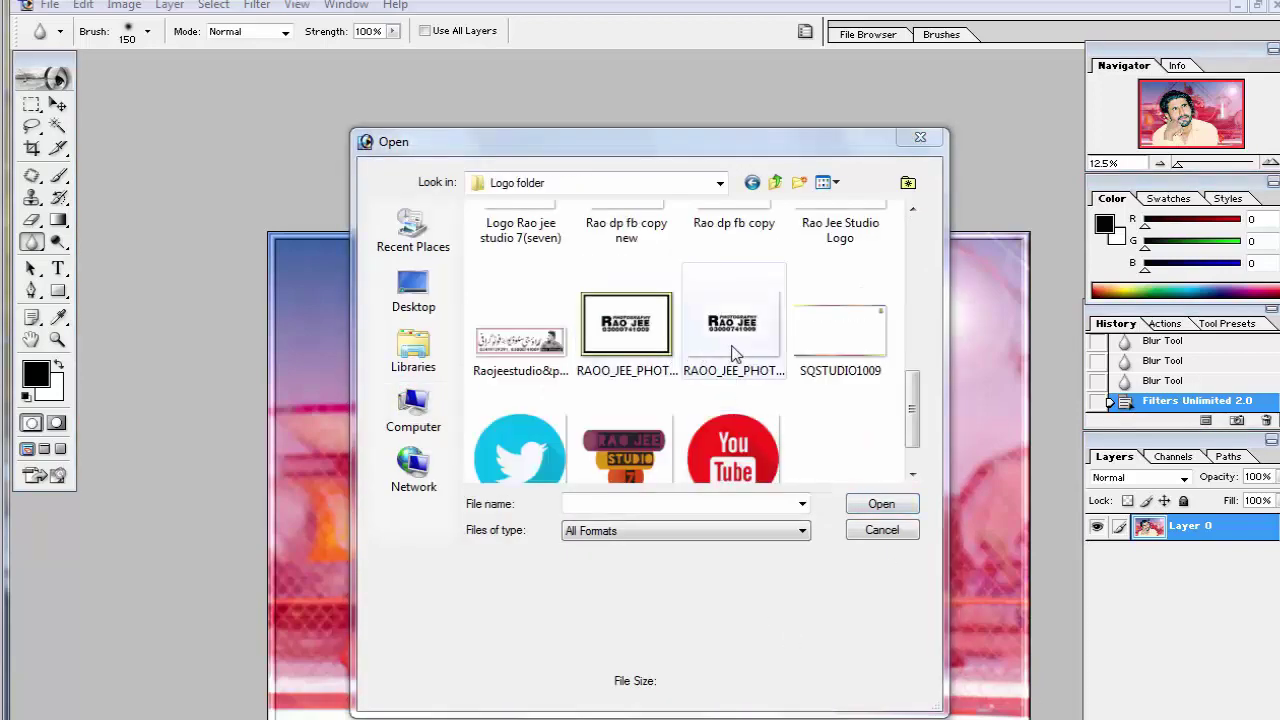
click(733, 340)
double_click(733, 340)
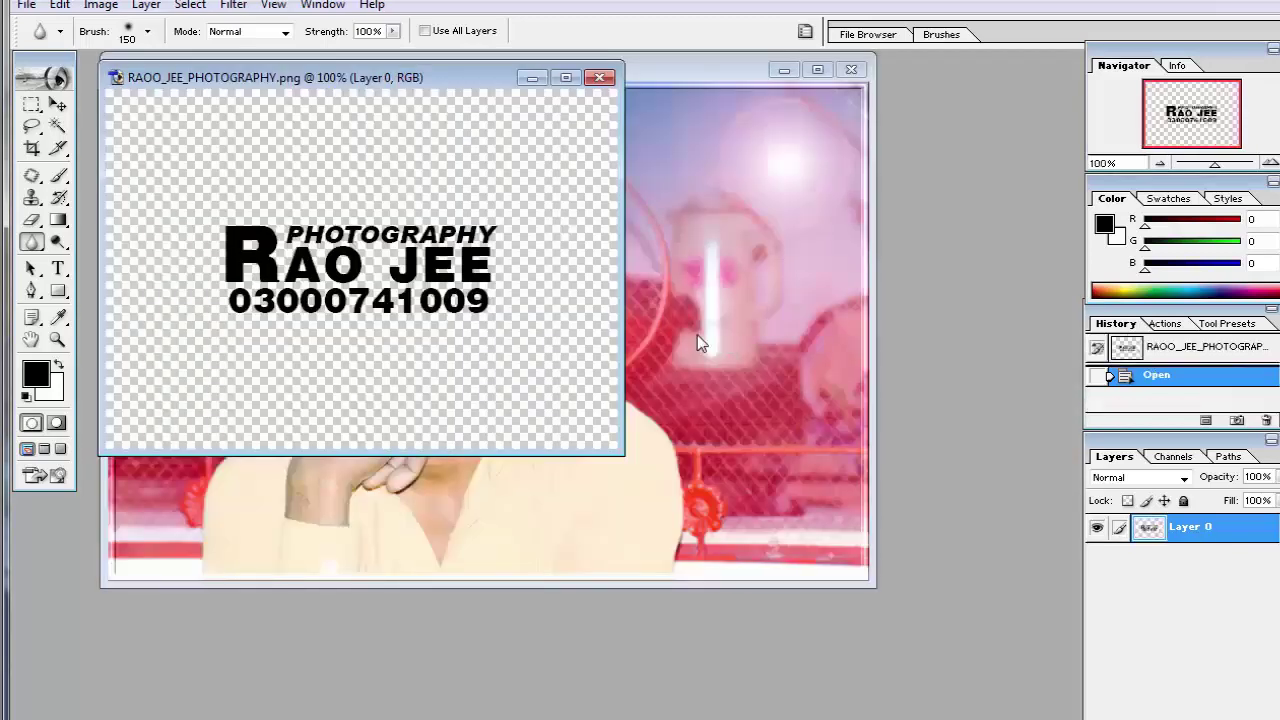
click(57, 105)
drag(332, 255, 662, 268)
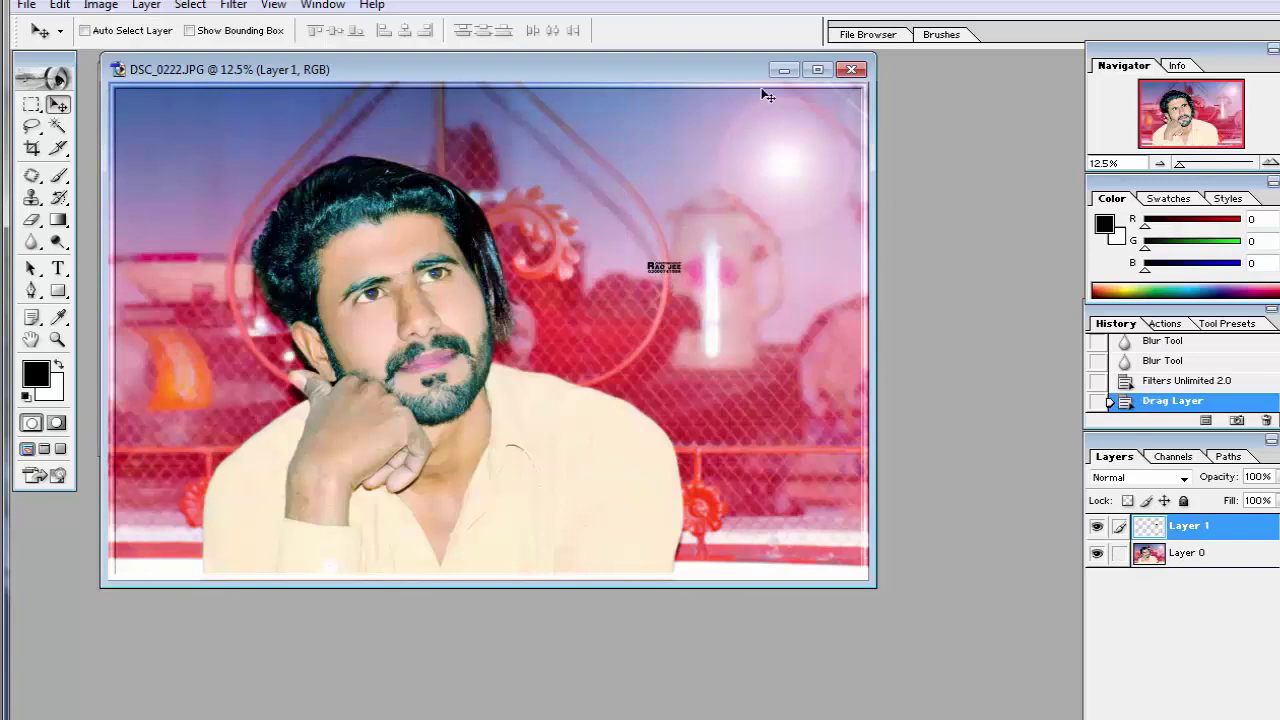
- Enlarge the logo with bounding-box handles and place it in the upper right
click(817, 69)
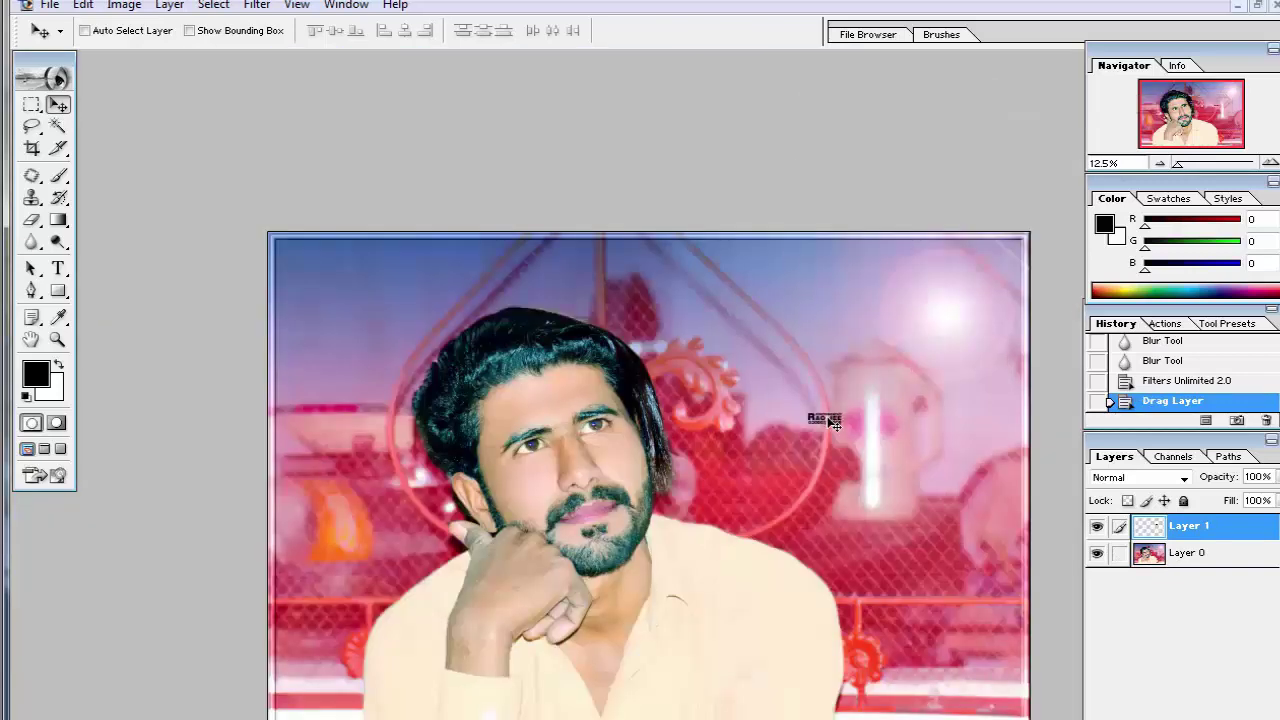
mouse_move(905, 306)
mouse_down()
mouse_move(945, 294)
mouse_move(951, 311)
mouse_up()
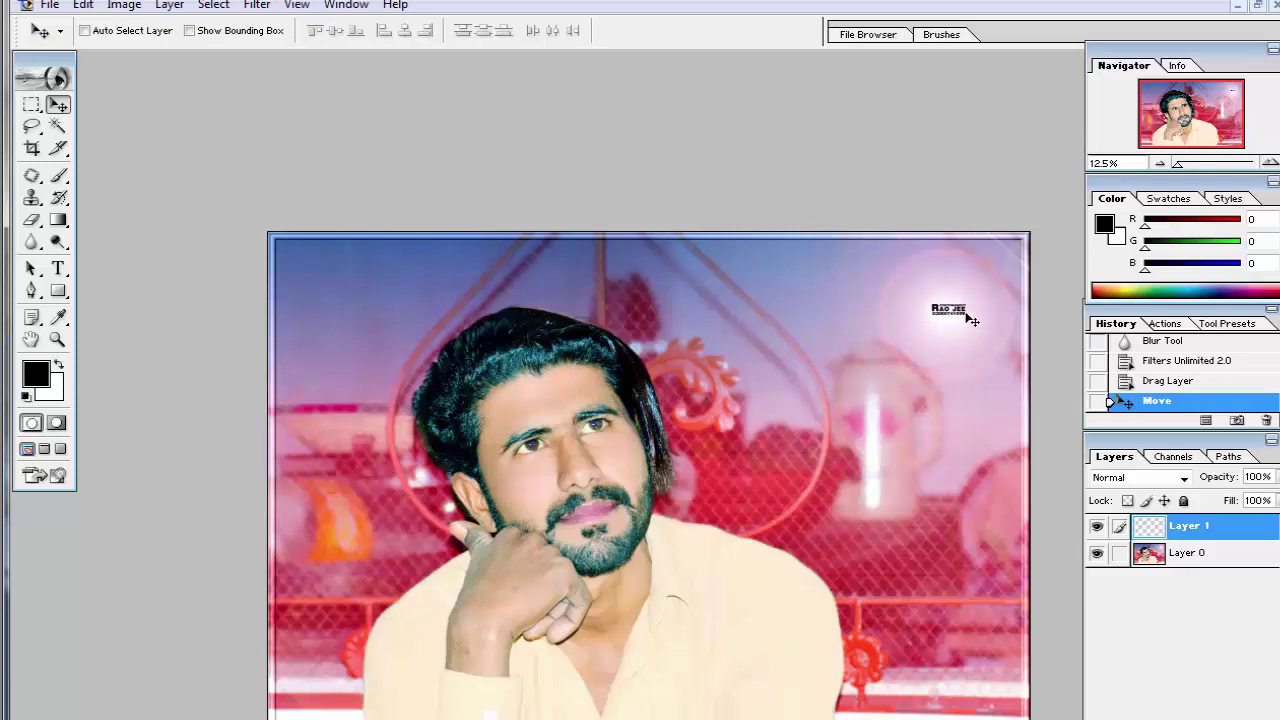
click(190, 31)
drag(970, 319, 1006, 324)
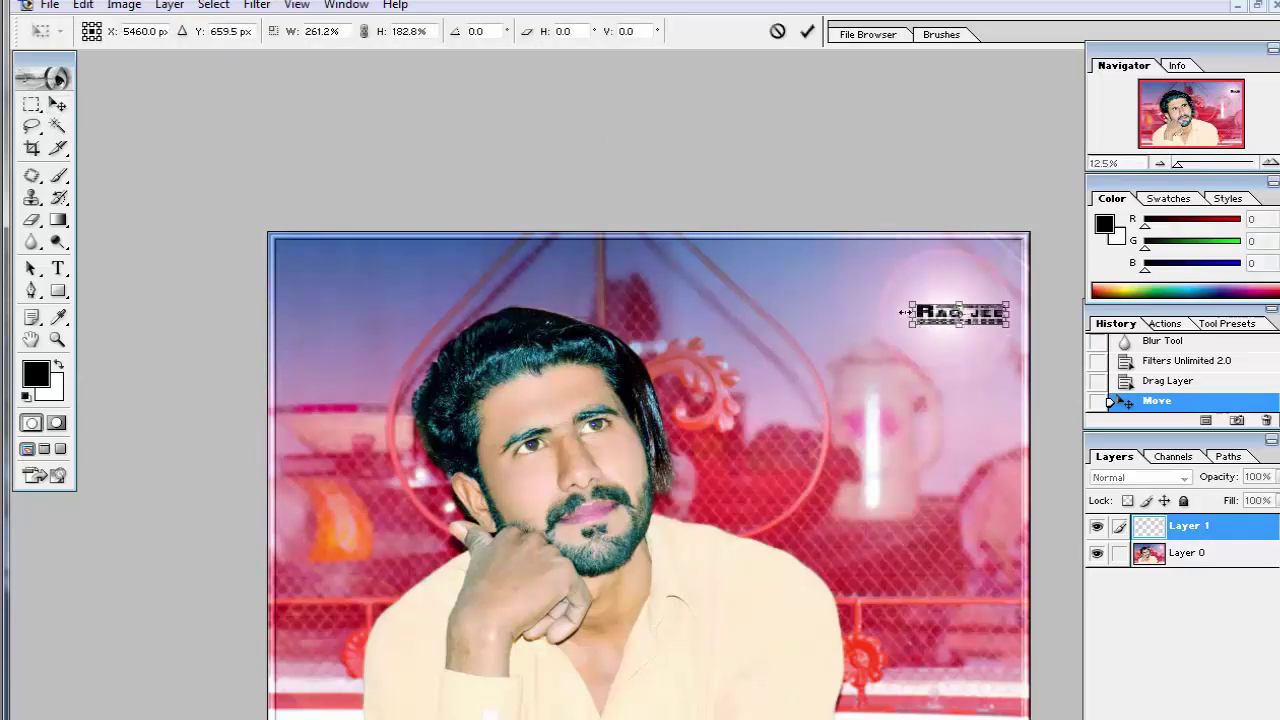
drag(905, 312, 955, 292)
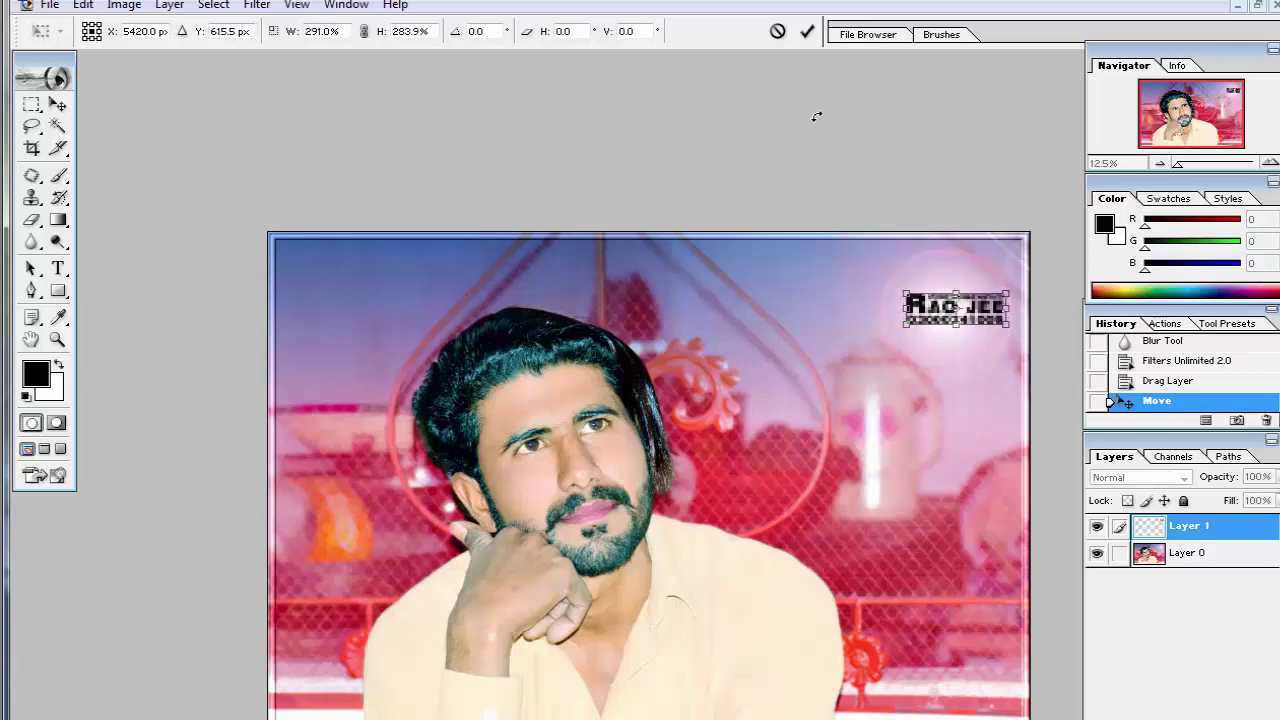
click(806, 33)
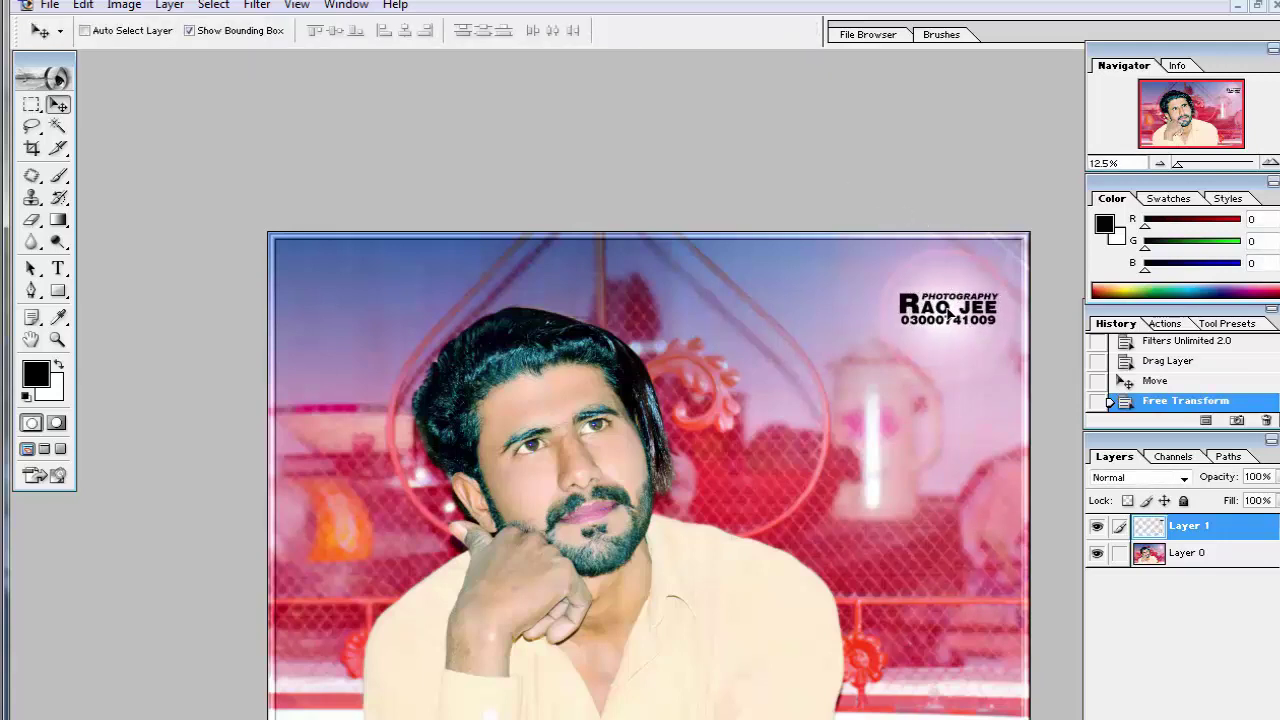
drag(952, 322, 948, 323)
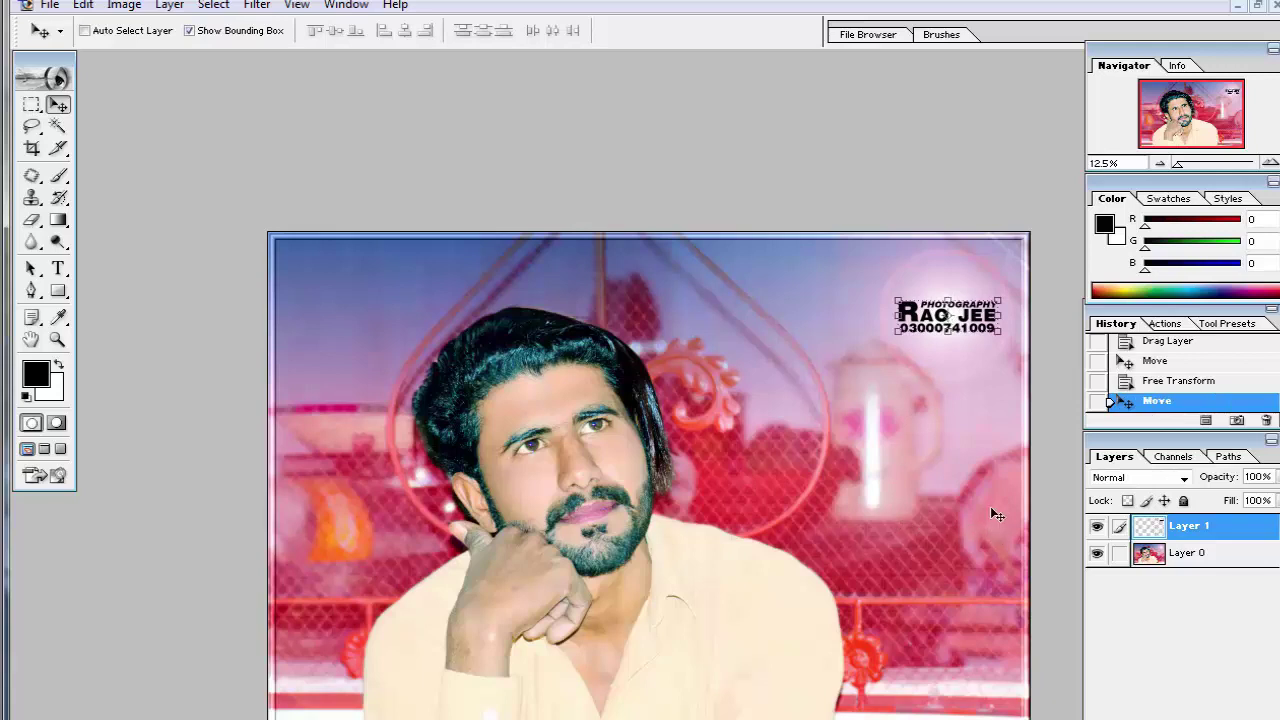
- Lower the logo layer's opacity and fill so it is semi-transparent
click(1276, 477)
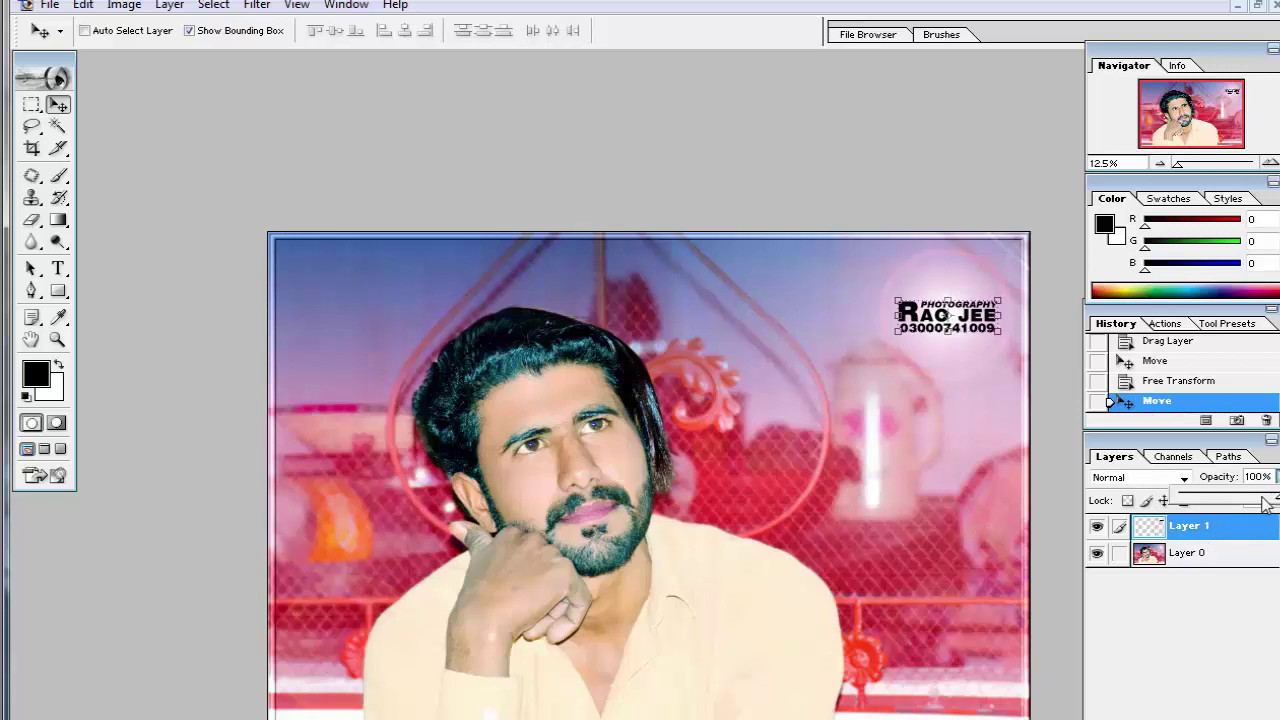
drag(1252, 503, 1259, 524)
click(1219, 557)
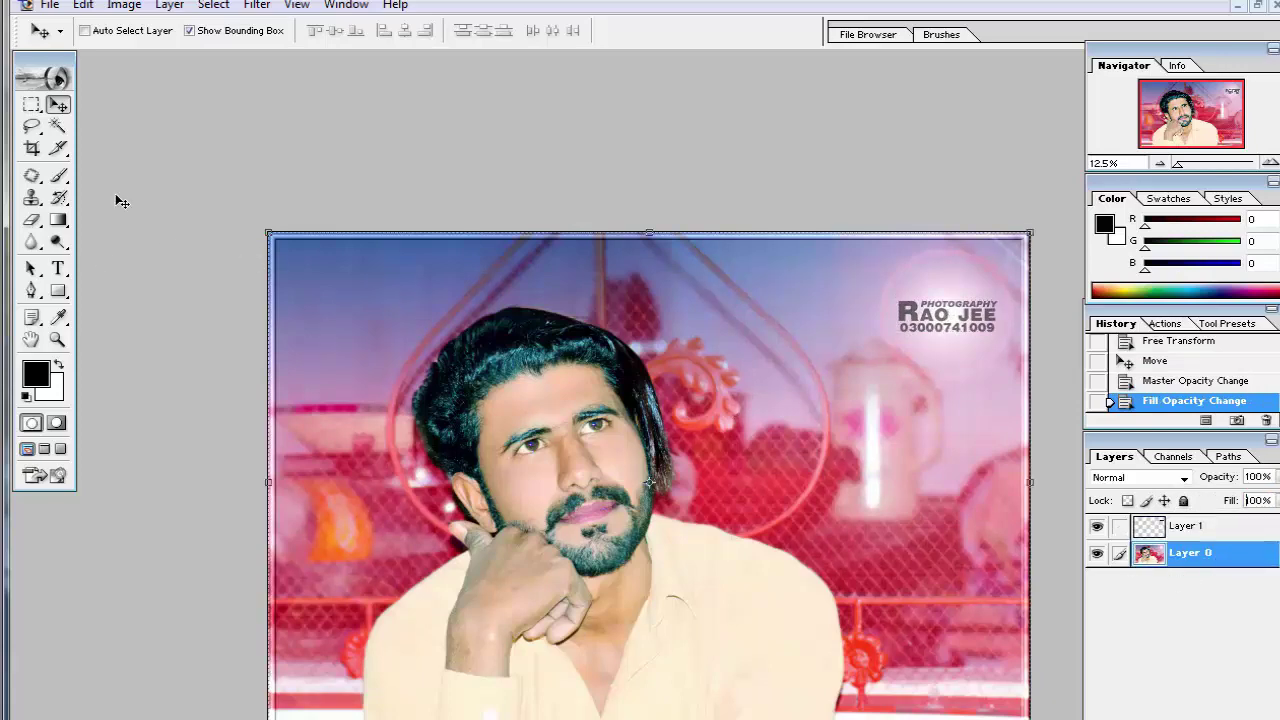
- Save the portrait as a JPEG on Local Disk (D:) with quality 12 (Maximum)
click(49, 4)
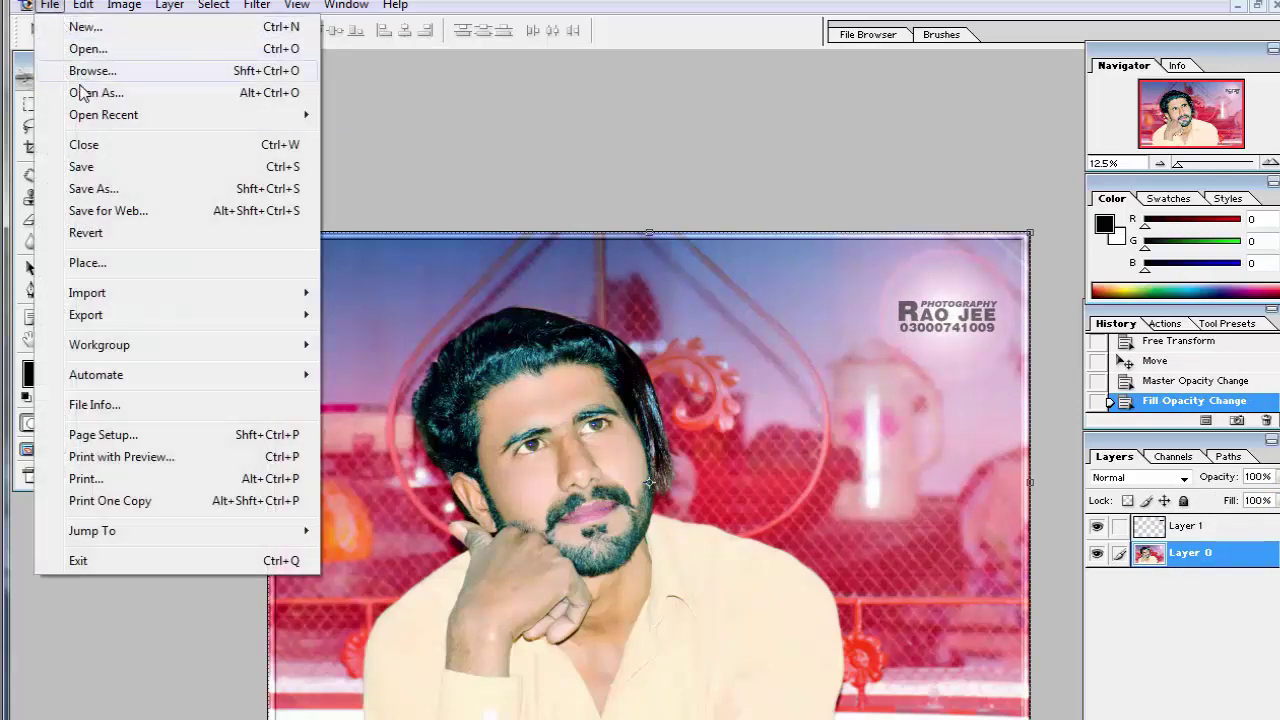
click(90, 189)
click(410, 415)
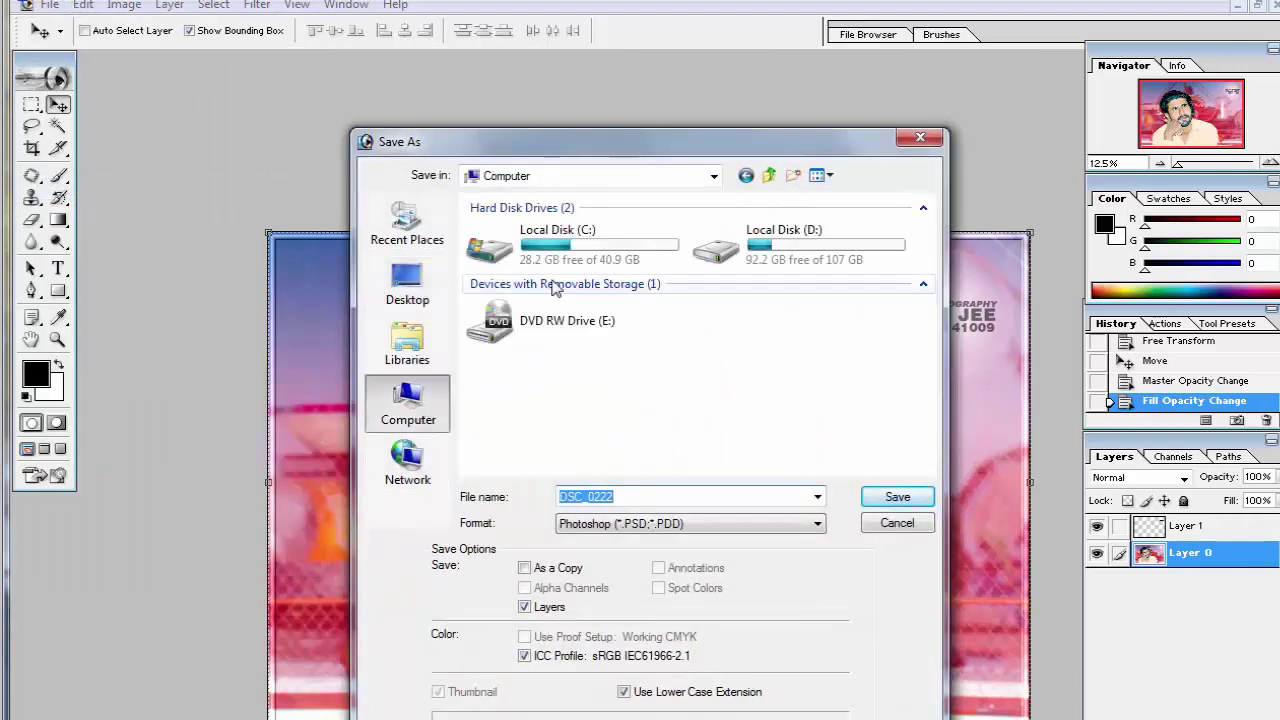
double_click(760, 245)
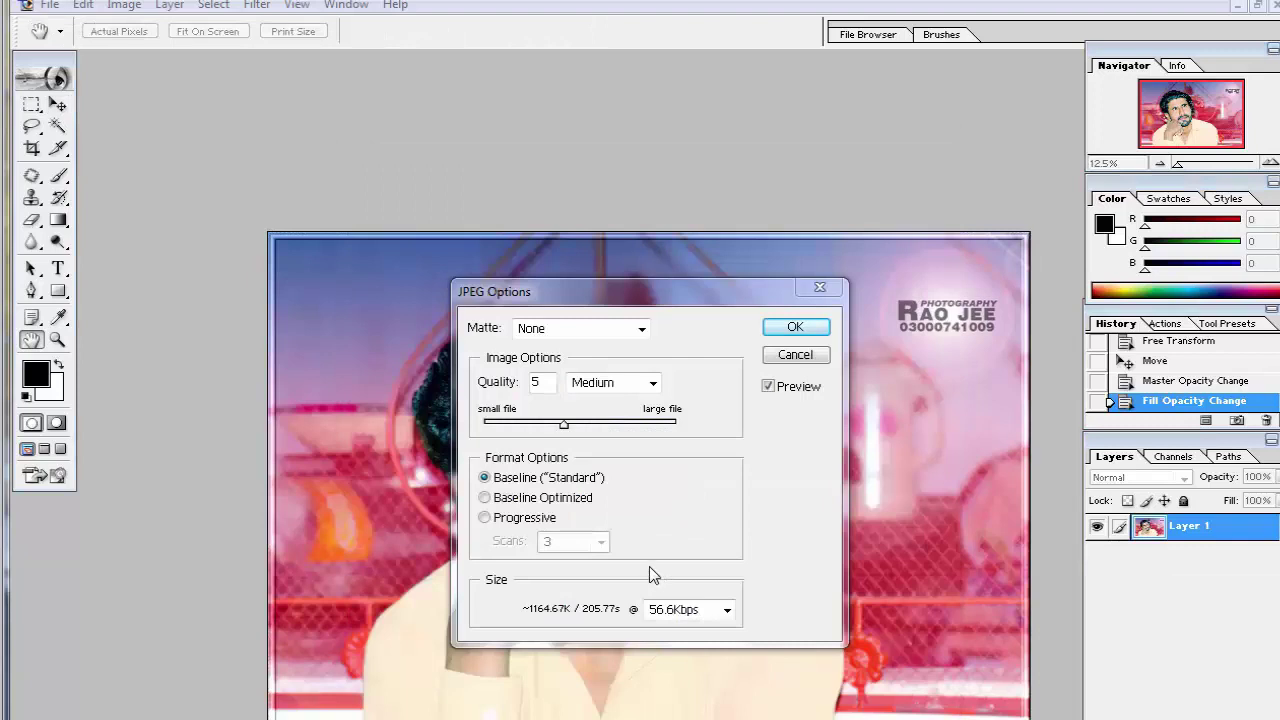
click(565, 430)
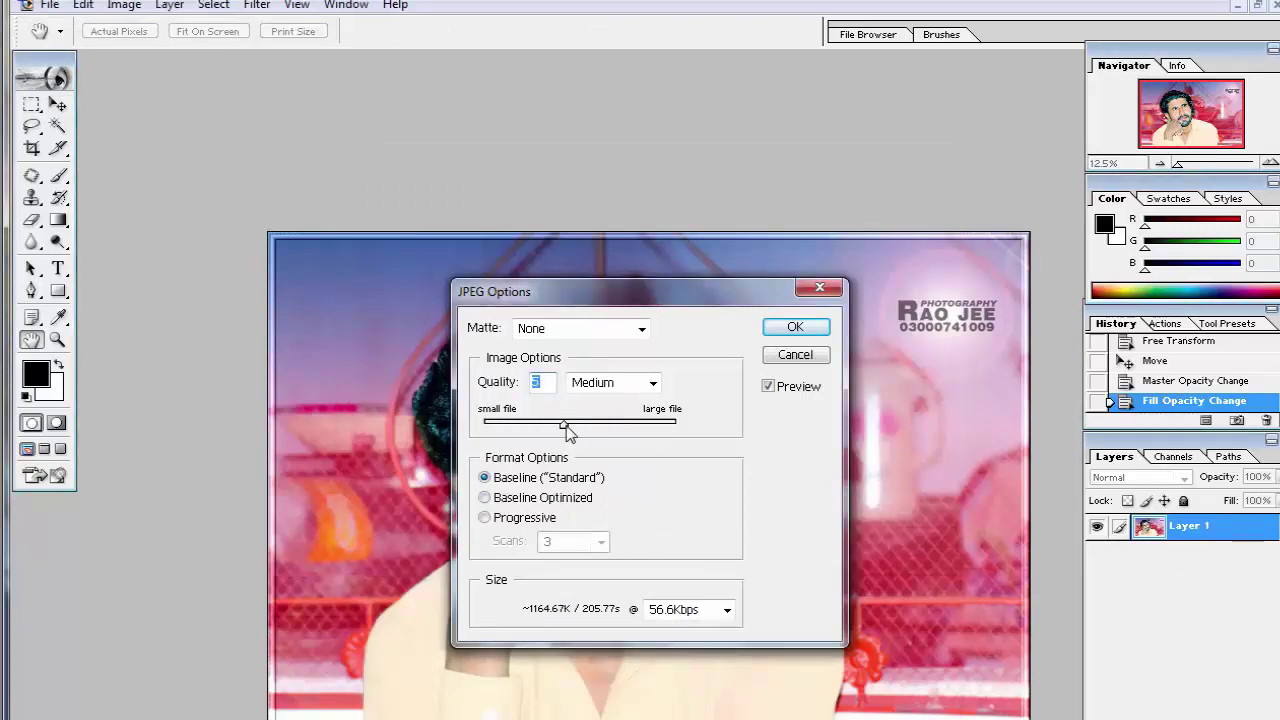
drag(565, 430, 687, 430)
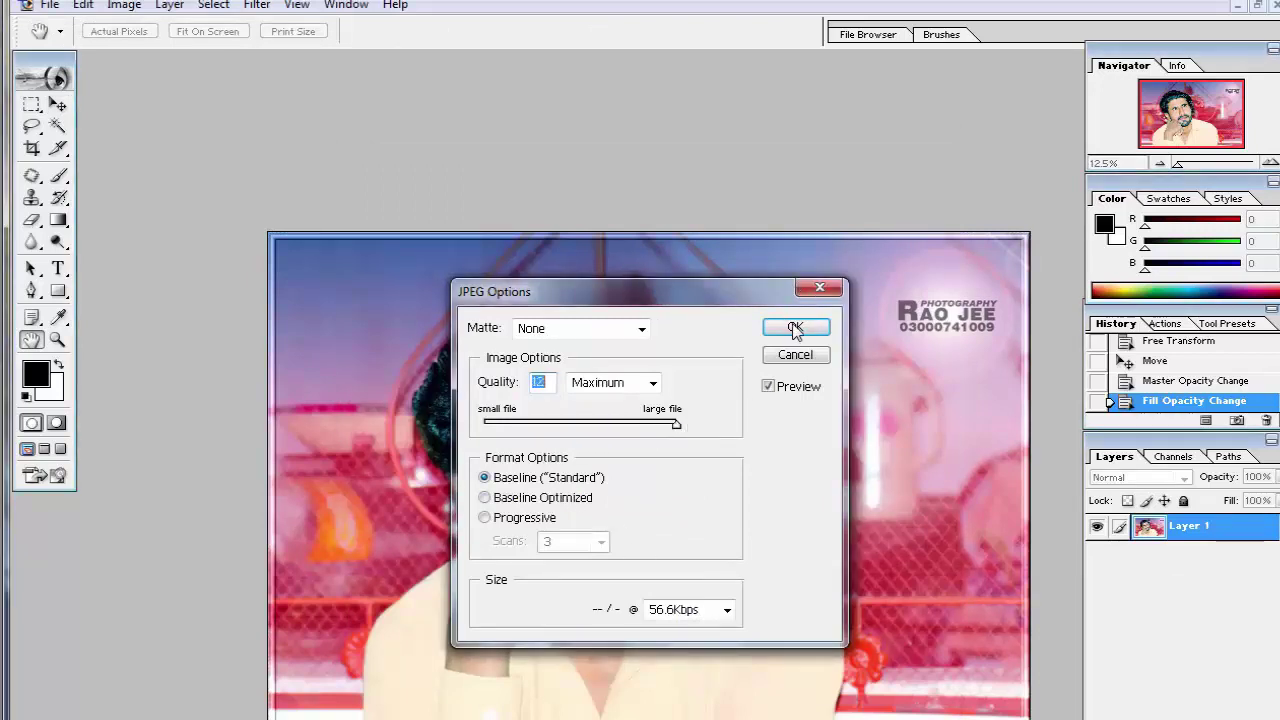